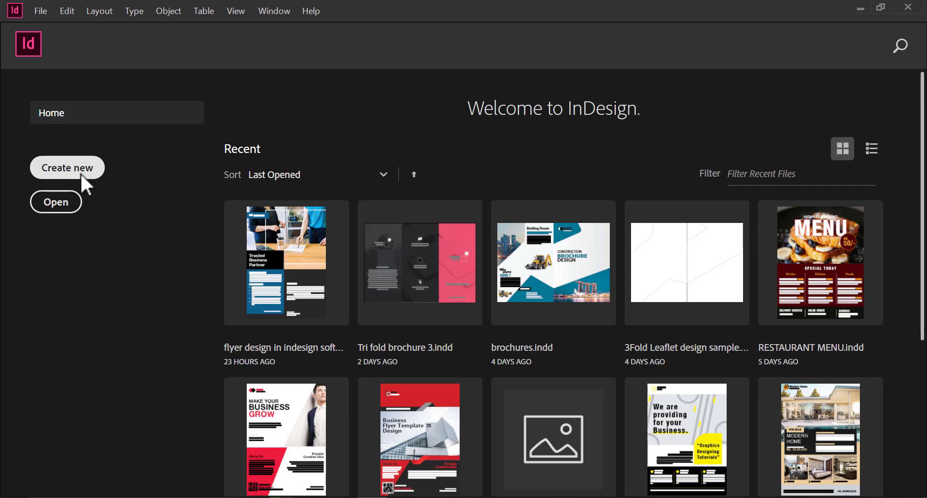
- Create a new single-page Letter print document, 51p0 by 66p0, in portrait orientation
left_click(68, 168)
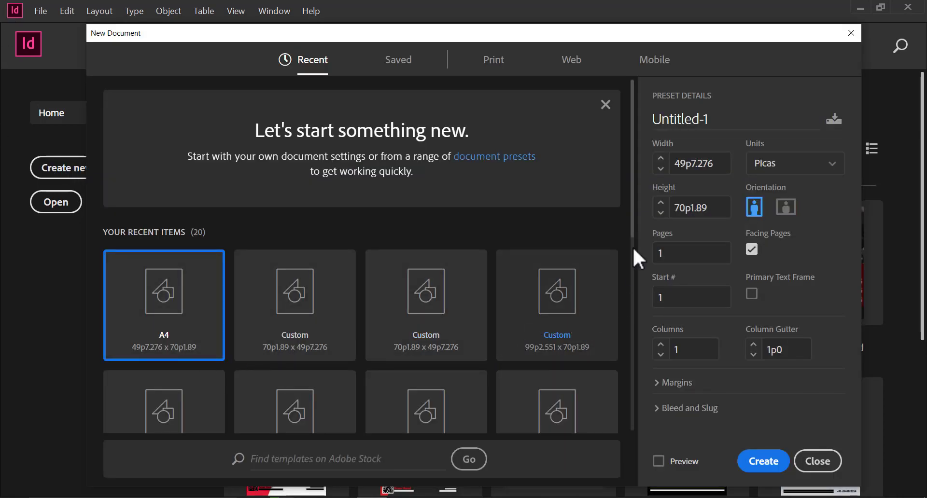
left_click_drag(631, 215, 632, 248)
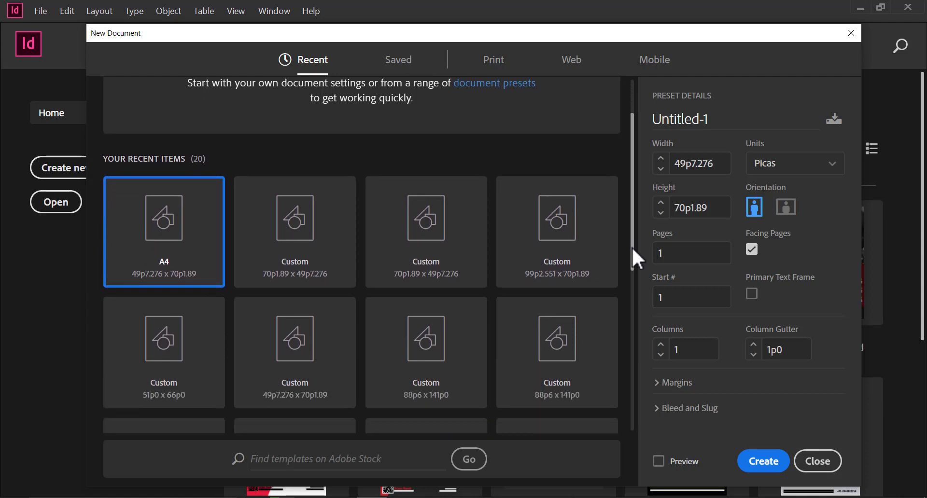
left_click(498, 63)
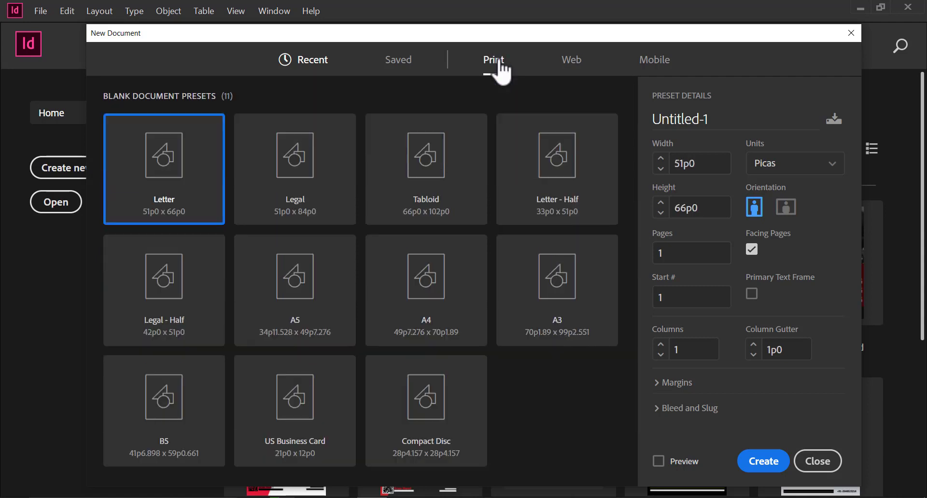
left_click(773, 461)
- Draw a full-width rectangle, 51p0 by 27p0, starting 6p0 down the page, and one about 27p0 by 33p0 in the page's lower-left corner
left_click_drag(196, 99, 519, 269)
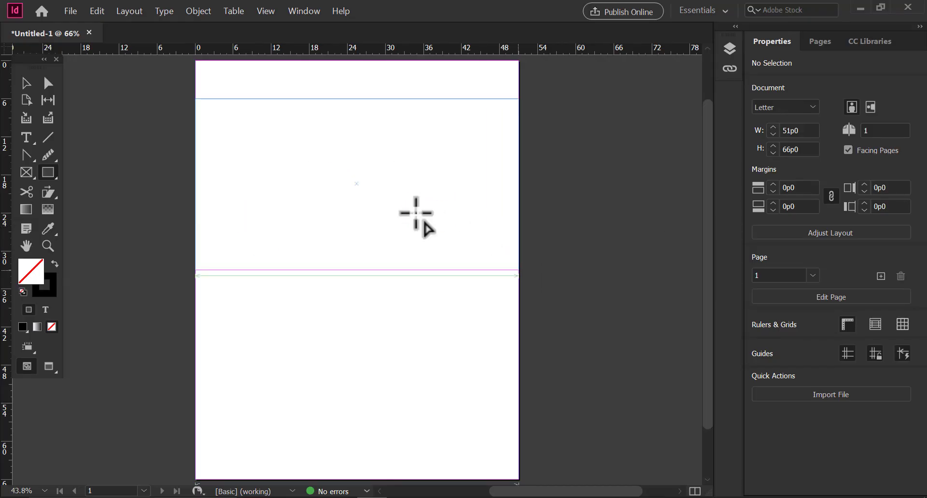
left_click_drag(424, 341, 425, 294)
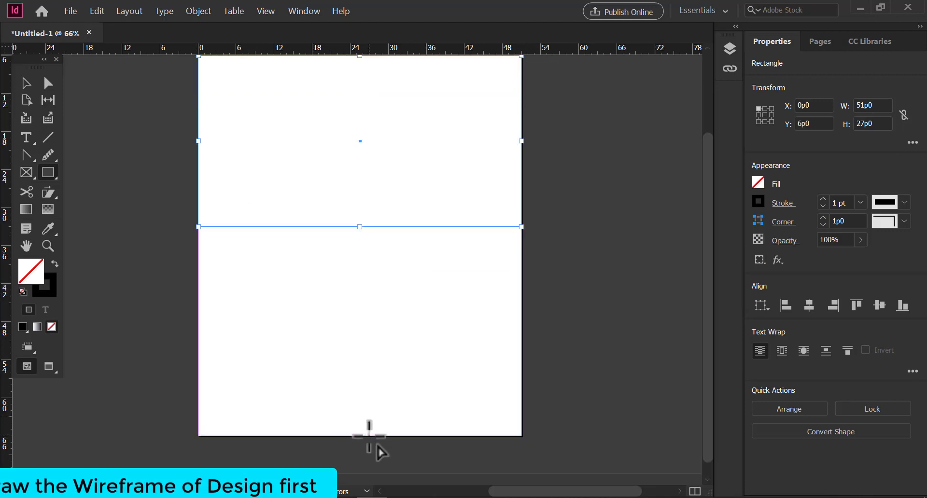
left_click_drag(369, 436, 199, 226)
- Set alignment to the page, narrow the lower-left rectangle to 25p6, and swap its fill and stroke to make it solid black
left_click(25, 87)
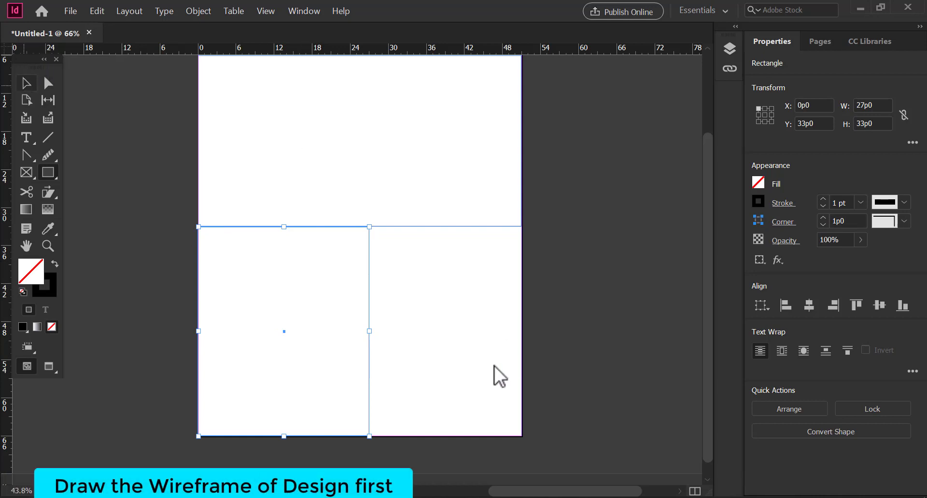
left_click(761, 305)
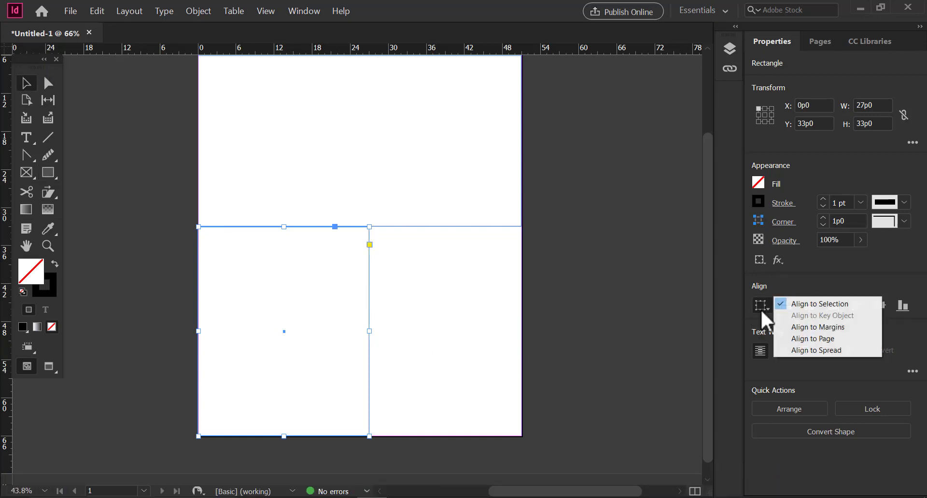
left_click(822, 339)
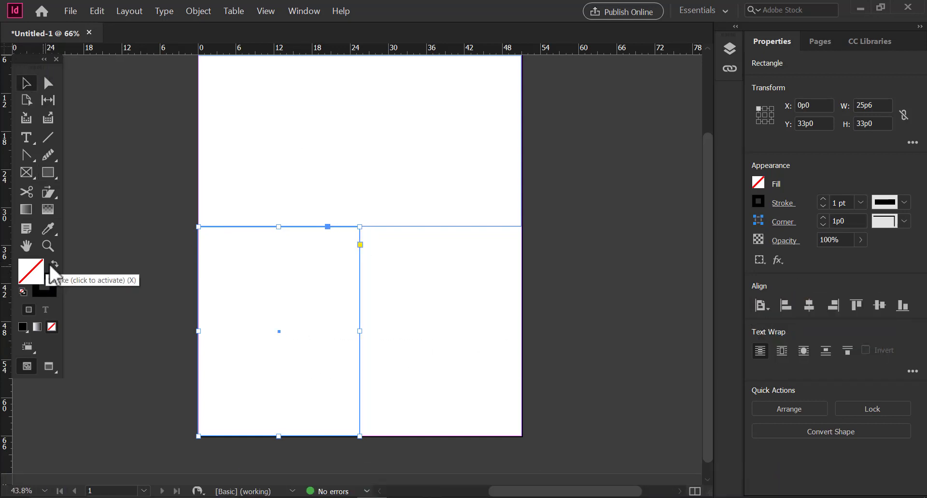
left_click(55, 265)
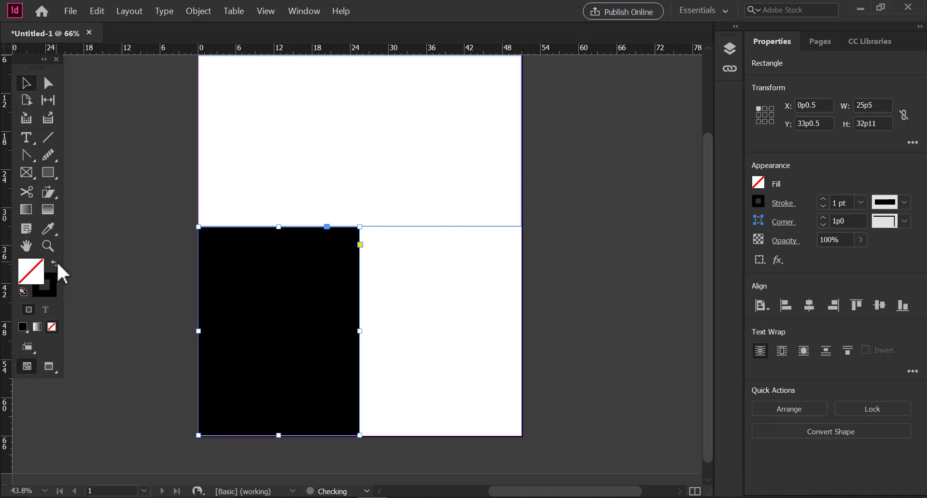
- Draw a small rectangle about 5p4.5 by 4p0 overlapping the black block's right edge and fill it with the black block's sampled colour
key("w")
key("m")
left_click_drag(356, 248, 388, 273)
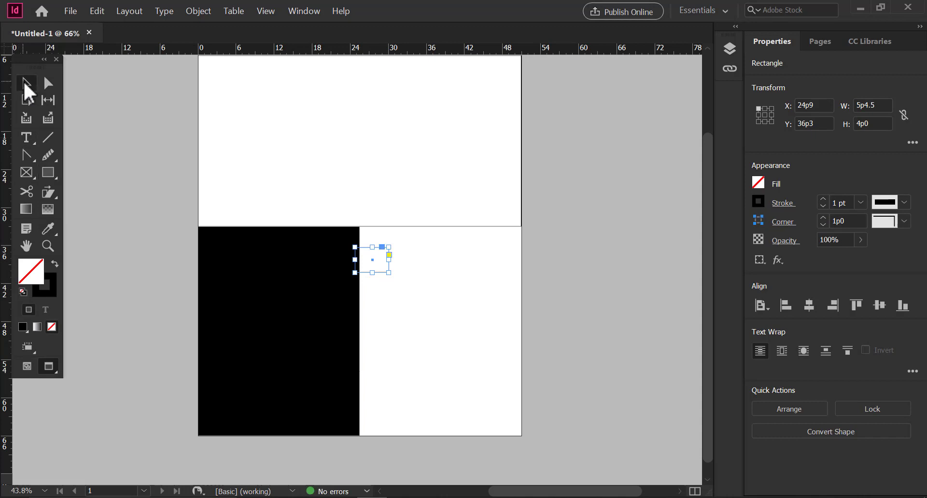
left_click_drag(47, 227, 75, 242)
left_click(253, 264)
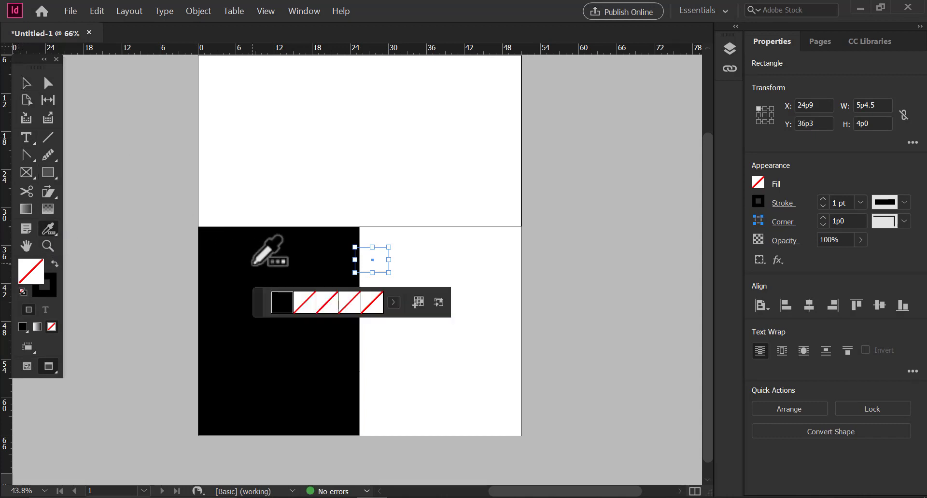
left_click(283, 309)
left_click(371, 259)
left_click(48, 118)
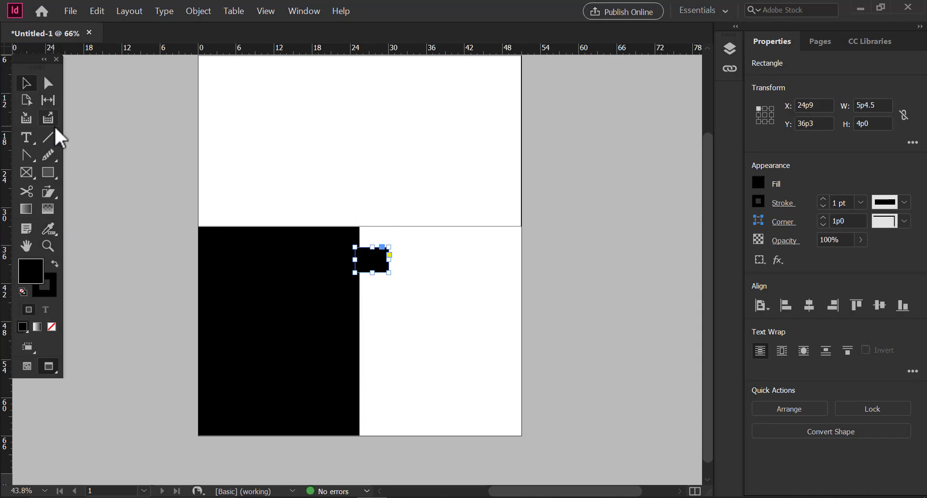
- Duplicate the small black rectangle straight down twice at equal spacing along the large block's right edge
left_click(33, 86)
left_click(500, 297)
left_click(374, 258)
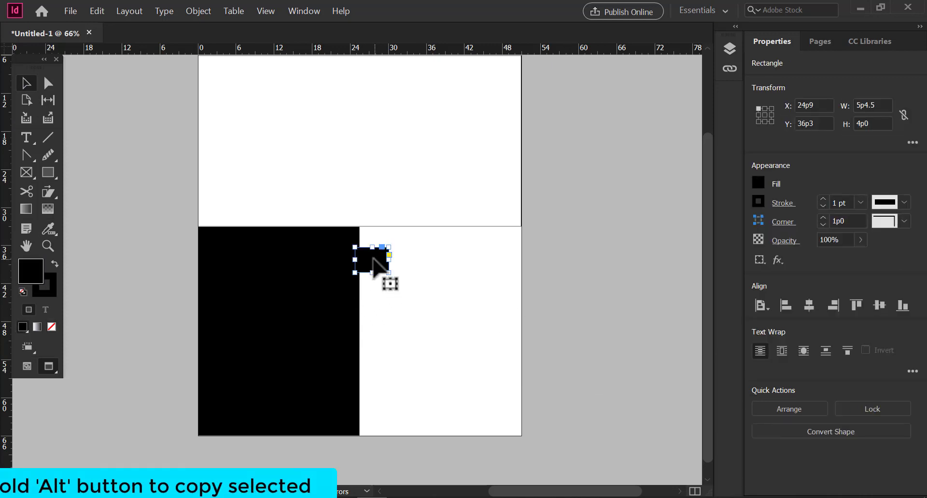
left_click_drag(373, 259, 370, 332)
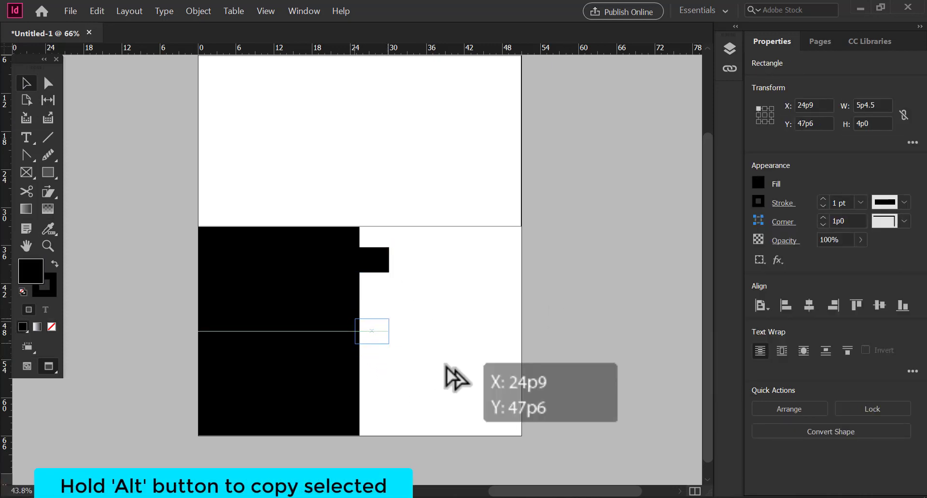
key("ctrl+alt+shift+d")
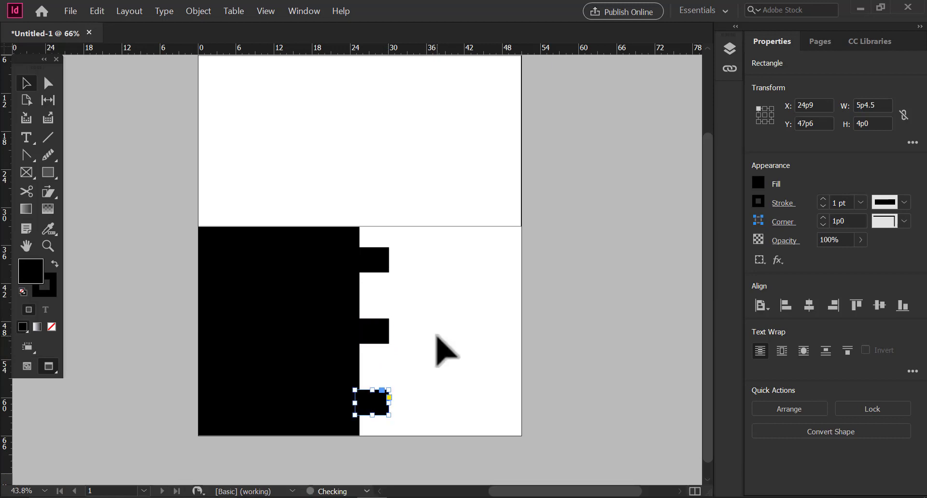
- Select the three small black rectangles and set their alignment reference to the selection
left_click(378, 362)
left_click(375, 253, "shift")
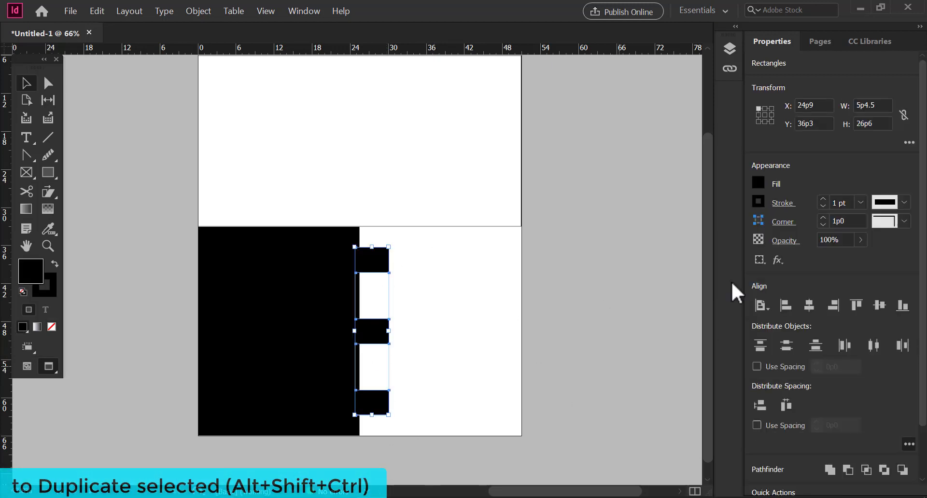
left_click(763, 306)
left_click(817, 305)
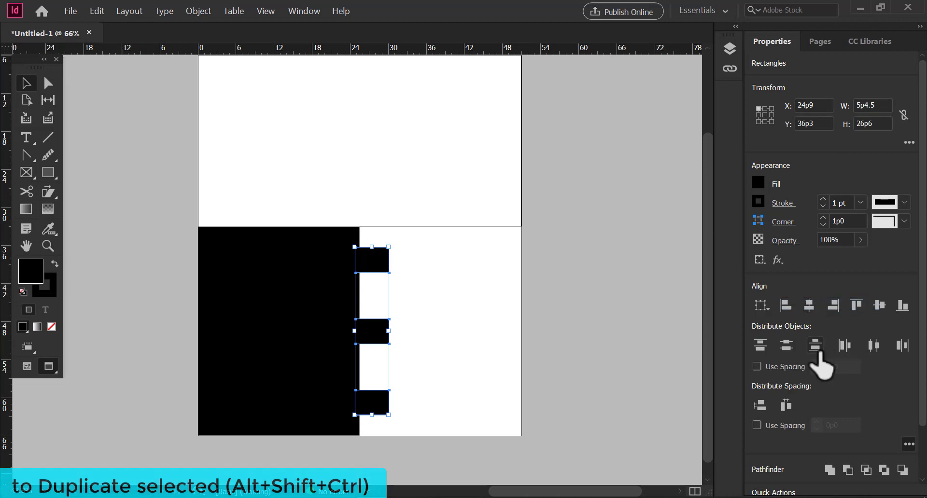
left_click(569, 321)
- Move the top small rectangle slightly down and the bottom one slightly up, closer to the middle one
left_click_drag(375, 253, 375, 264)
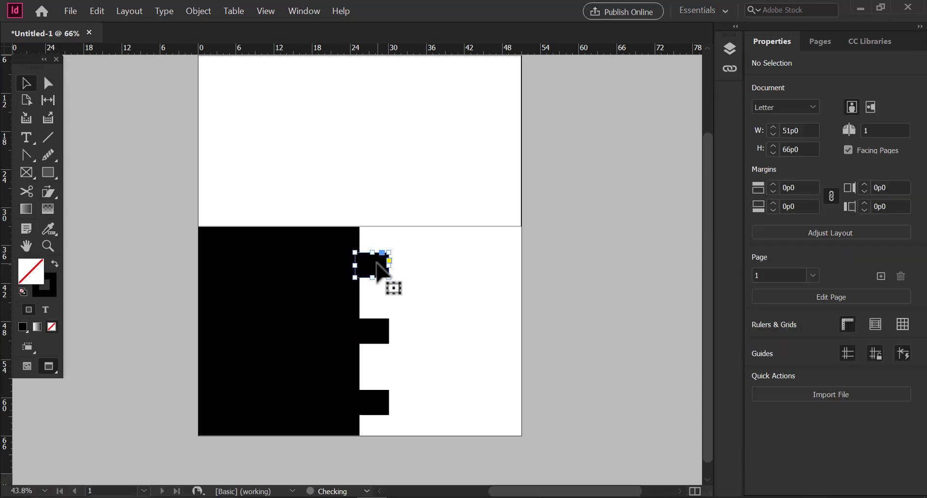
left_click_drag(375, 397, 376, 387)
- Try to distribute the small rectangles by their vertical centers, and undo the distribution
left_click(375, 329, "shift")
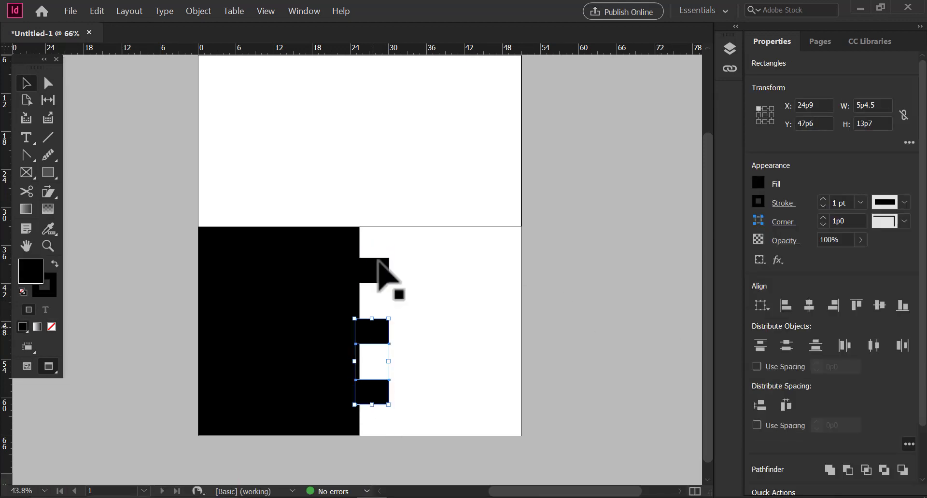
left_click(782, 347)
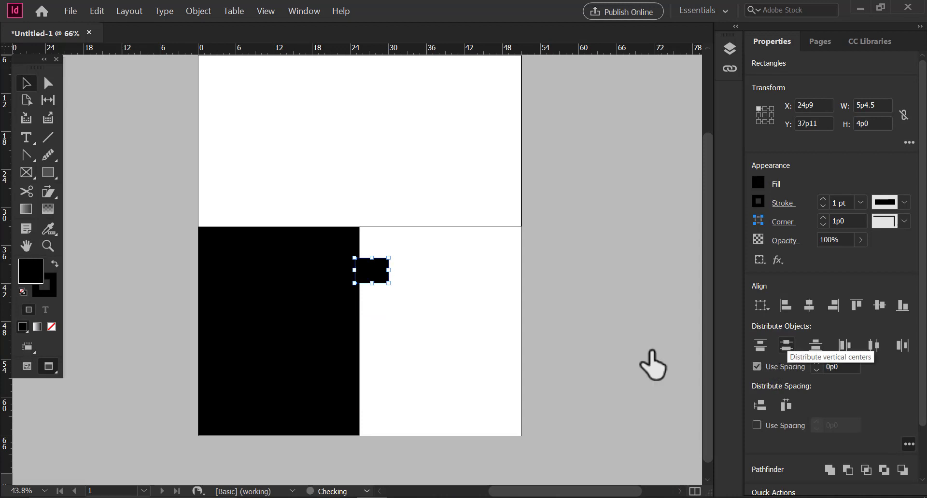
key("ctrl+z")
- Select the three small rectangles together and shift them slightly upward along the black block's edge
left_click(635, 370)
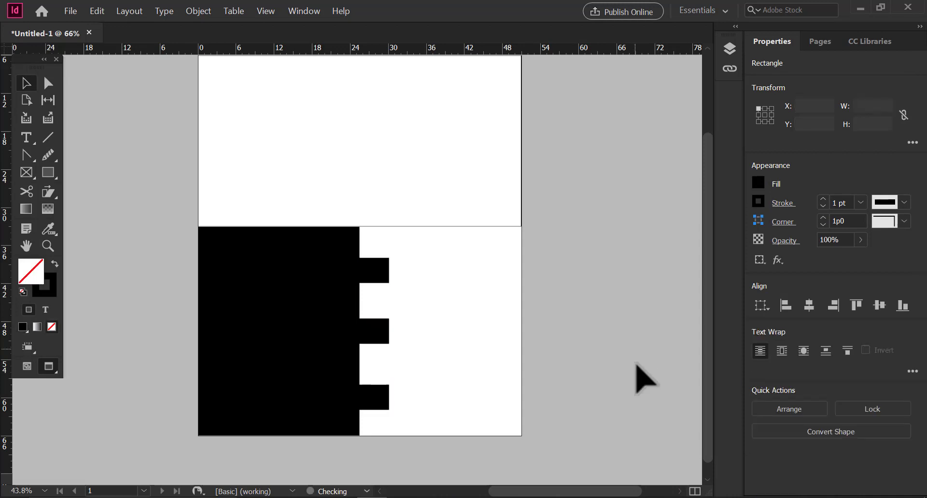
left_click_drag(381, 443, 376, 270)
left_click(555, 339)
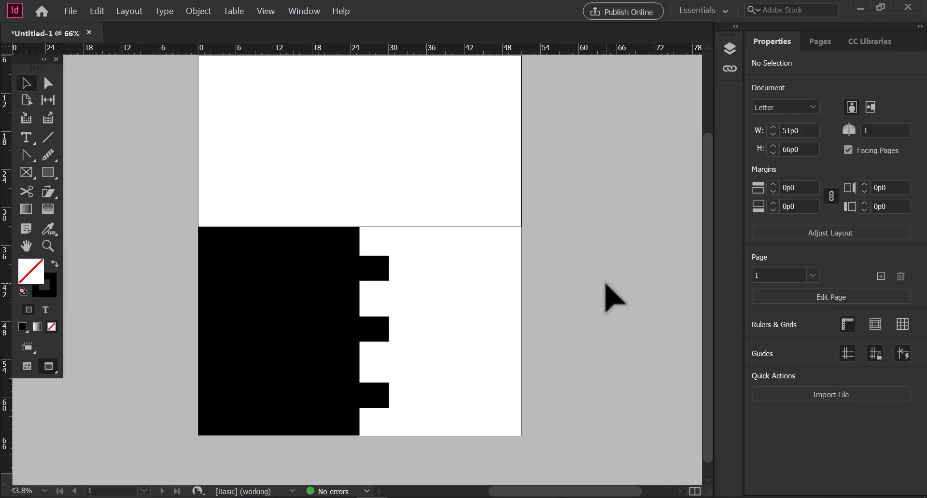
- Copy a small black rectangle into the white lower-right area and duplicate it diagonally at X 36p10.2, Y 40p2.4 to start a sample logo
left_click_drag(486, 253, 395, 340)
key("z")
left_click_drag(339, 311, 477, 418)
left_click_drag(226, 175, 264, 247)
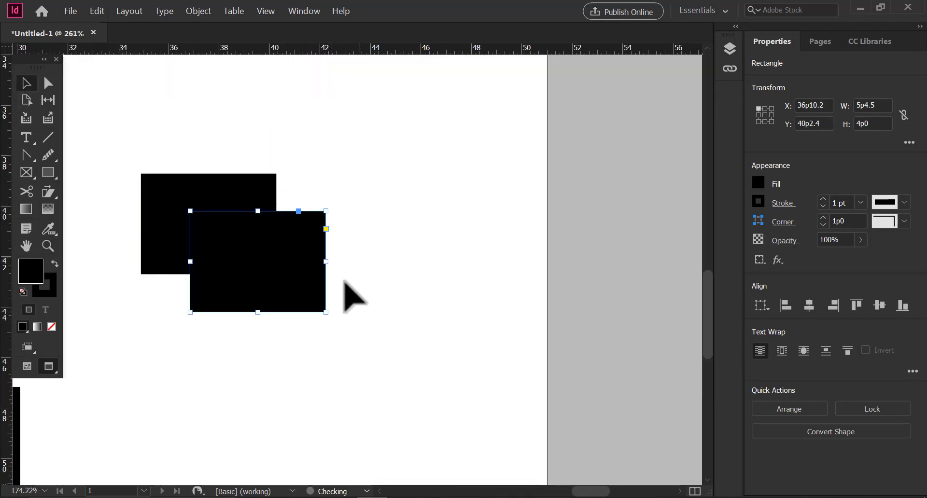
- Set the front logo rectangle's fill to CMYK 0, 85, 70, 0
double_click(30, 271)
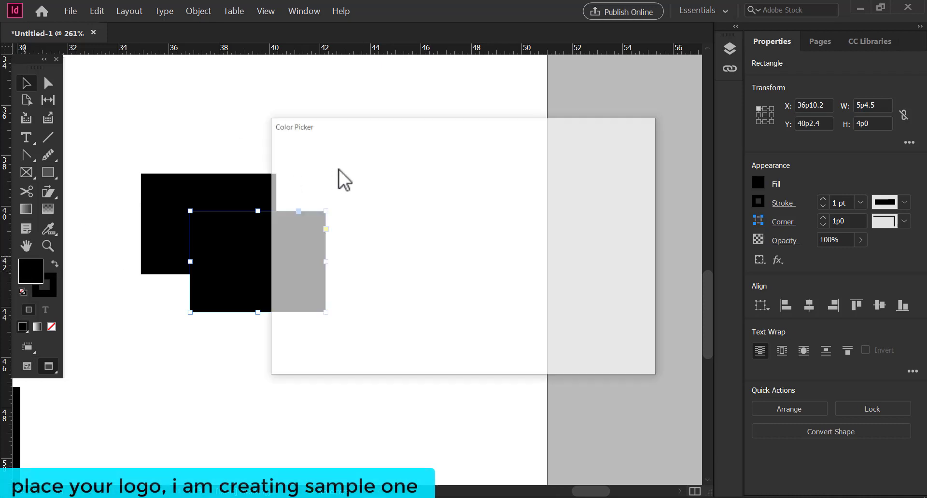
left_click(343, 178)
left_click(477, 190)
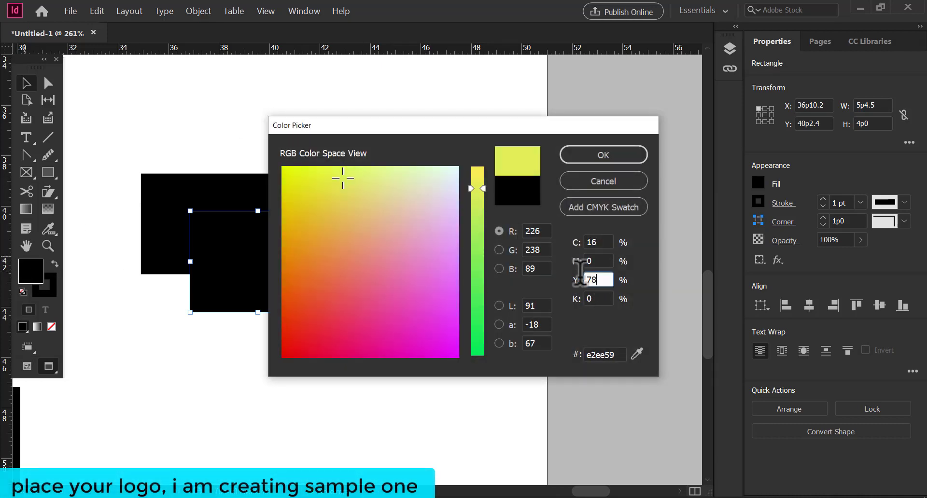
key("Tab")
type("85")
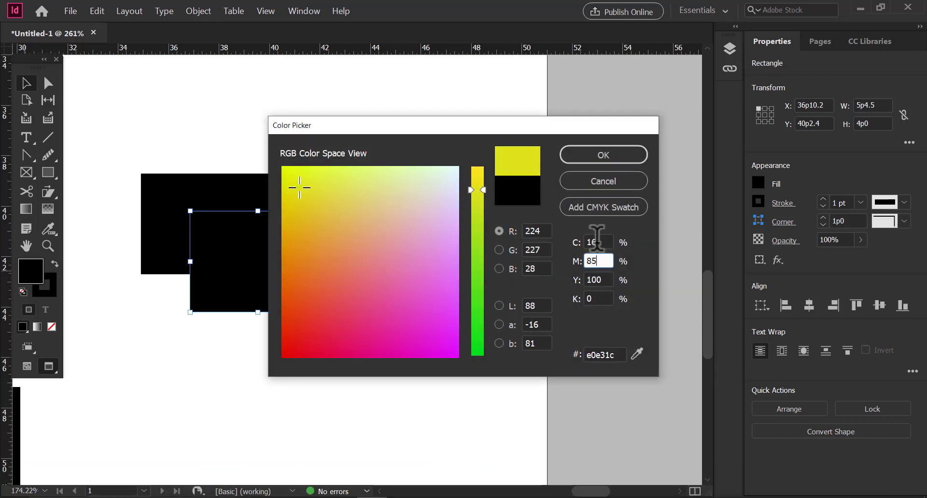
key("shift+Tab")
type("0")
key("Tab")
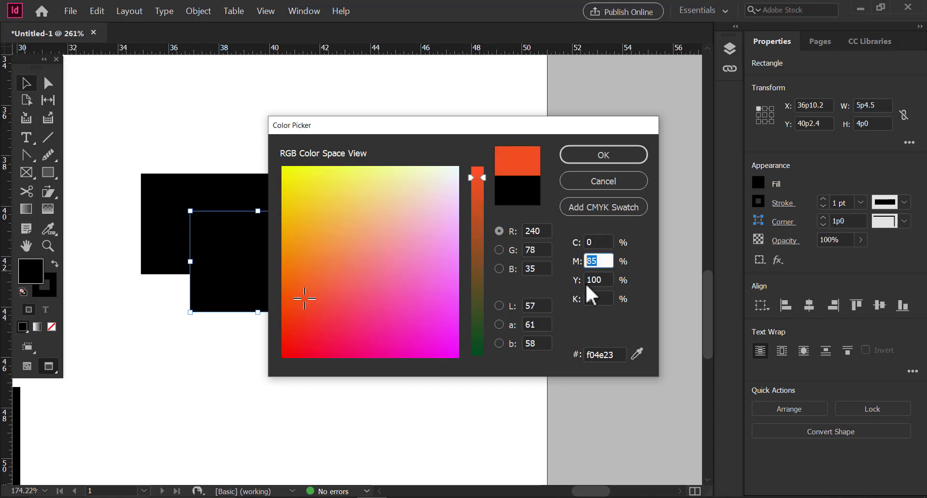
left_click(601, 260)
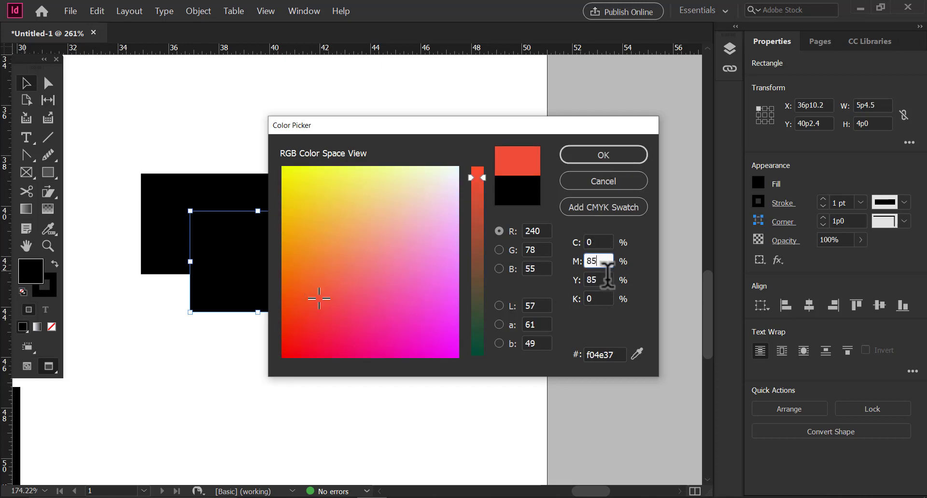
left_click(602, 257)
left_click(615, 156)
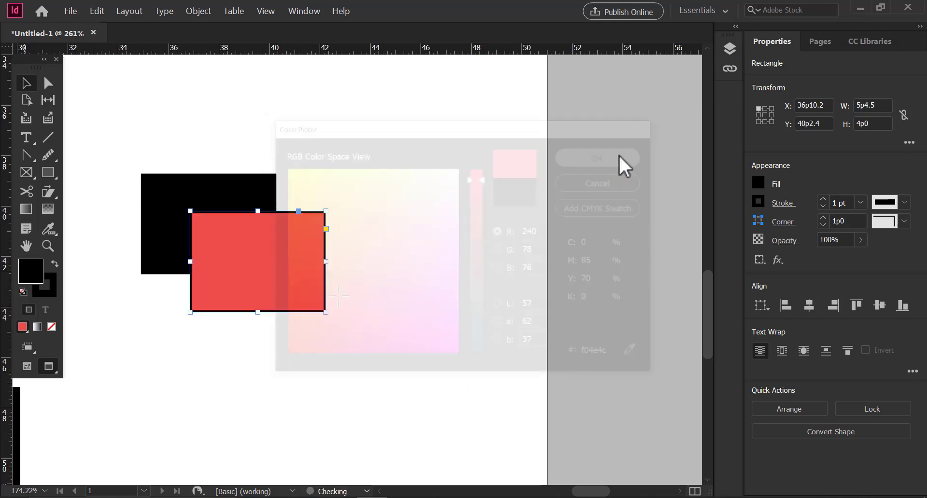
- Change the front logo rectangle's fill to an orange-red with 90% magenta and 100% yellow
left_click(366, 264)
left_click_drag(366, 265, 424, 280)
left_click_drag(414, 349, 243, 187)
left_click(373, 300)
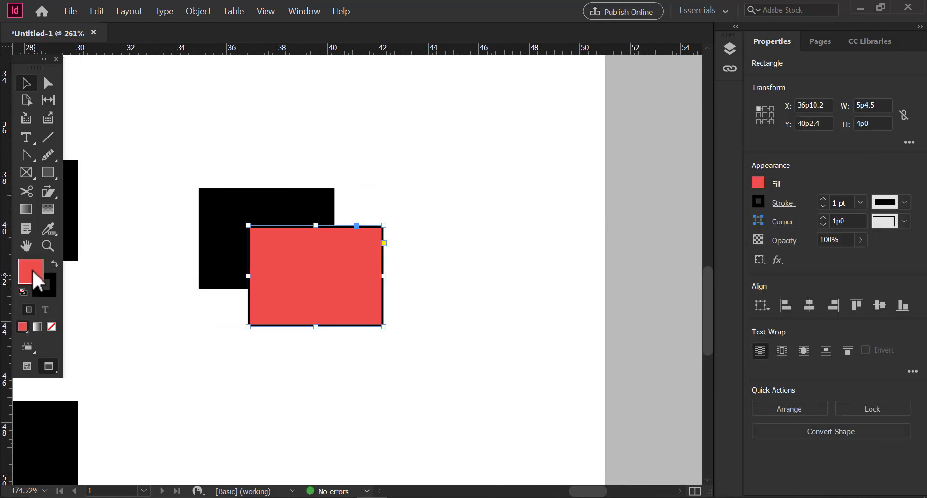
double_click(34, 273)
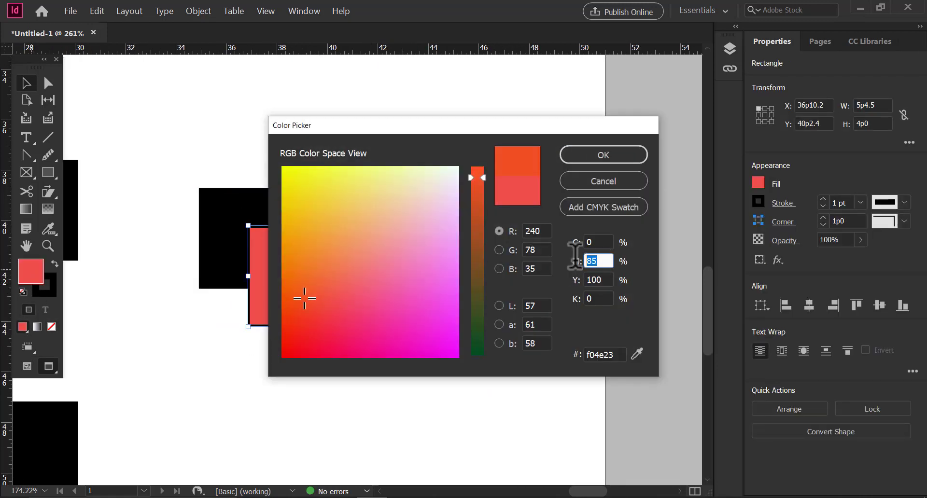
type("95")
key("Tab")
key("shift+Tab")
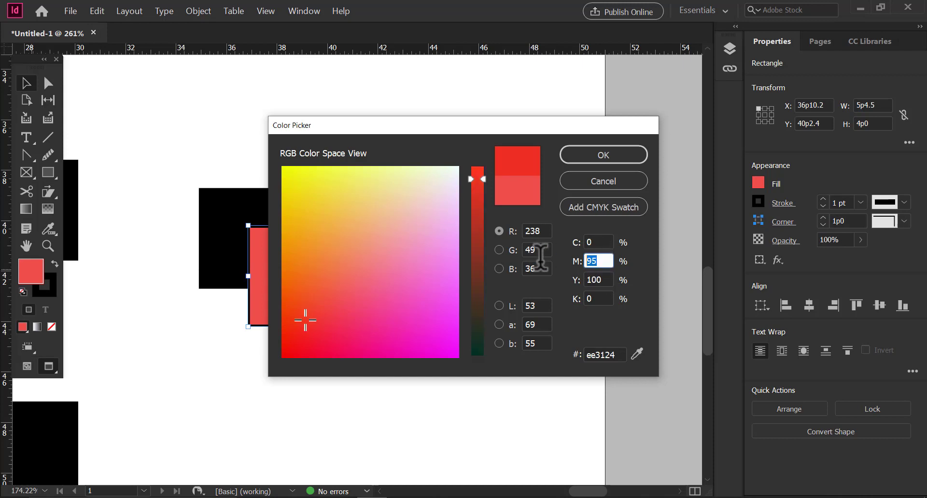
type("90")
left_click(612, 279)
left_click(601, 155)
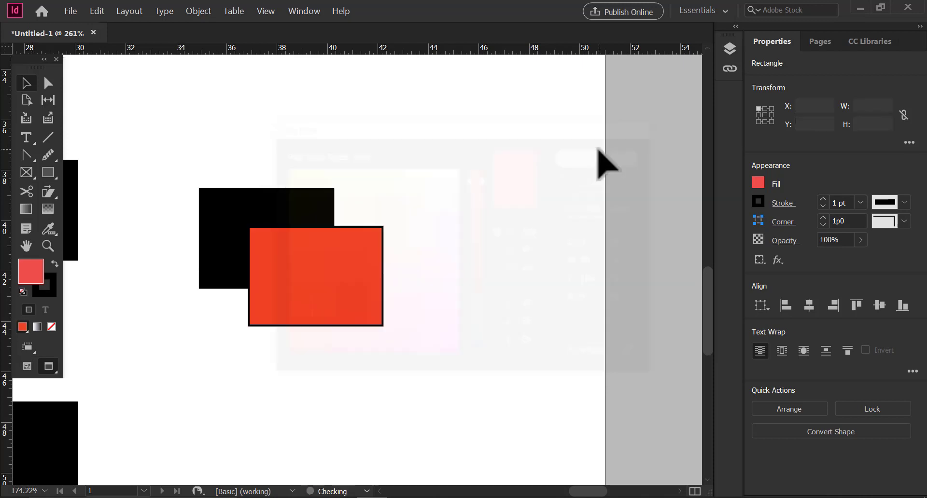
- Remove the stroke from both overlapping logo rectangles and deselect them
left_click_drag(287, 168, 426, 357)
left_click_drag(348, 348, 461, 407)
left_click(48, 294)
left_click(52, 327)
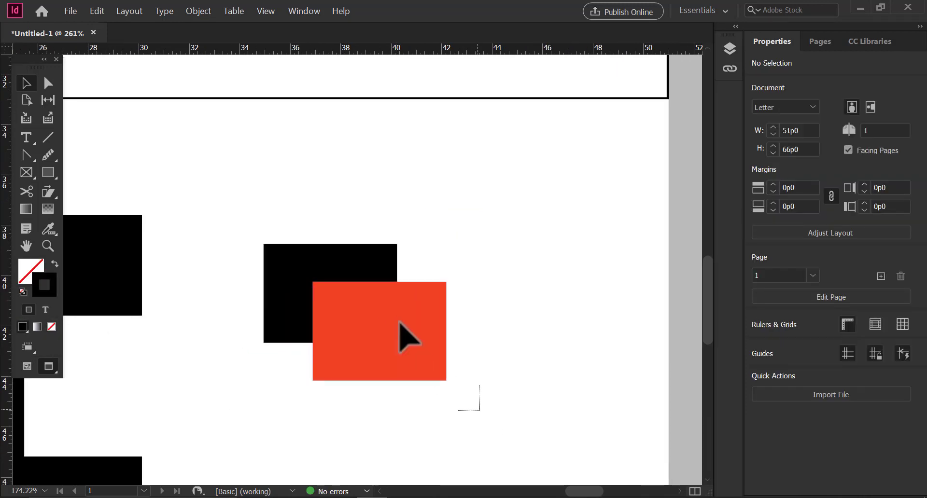
left_click_drag(474, 309, 402, 300)
left_click(473, 307)
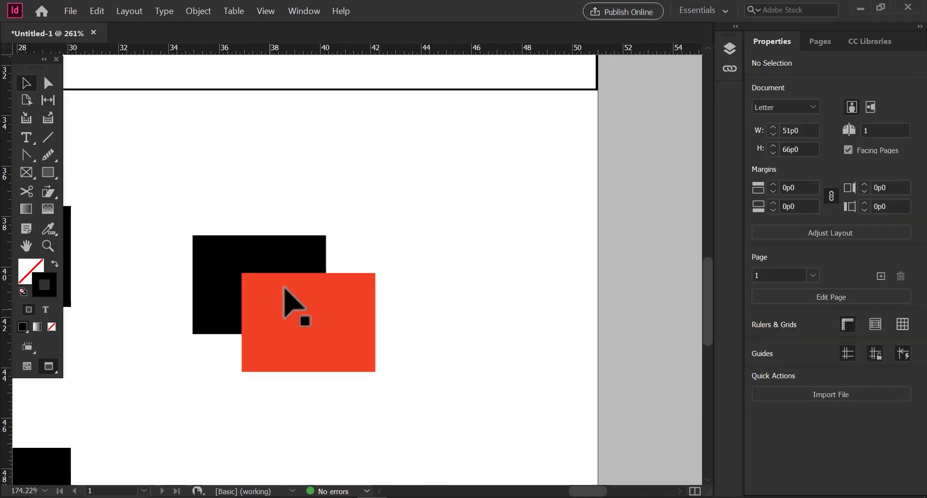
- Move the black logo rectangle slightly to X 35p4, Y 38p11 and group it with the orange-red rectangle
left_click_drag(222, 299, 230, 302)
left_click(266, 286, "shift")
right_click(265, 286)
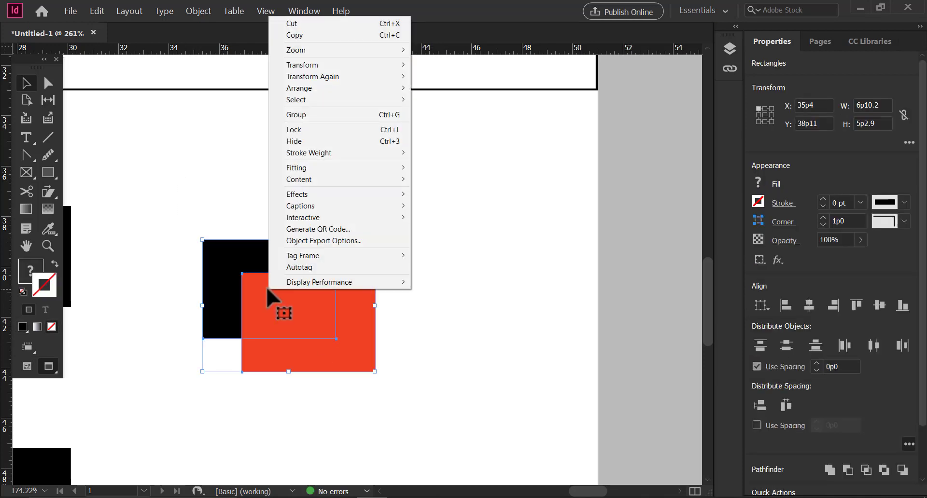
left_click(490, 292)
- Add a text frame beside the overlapping rectangles containing the word LOGO
left_click_drag(324, 300, 302, 304)
left_click(27, 138)
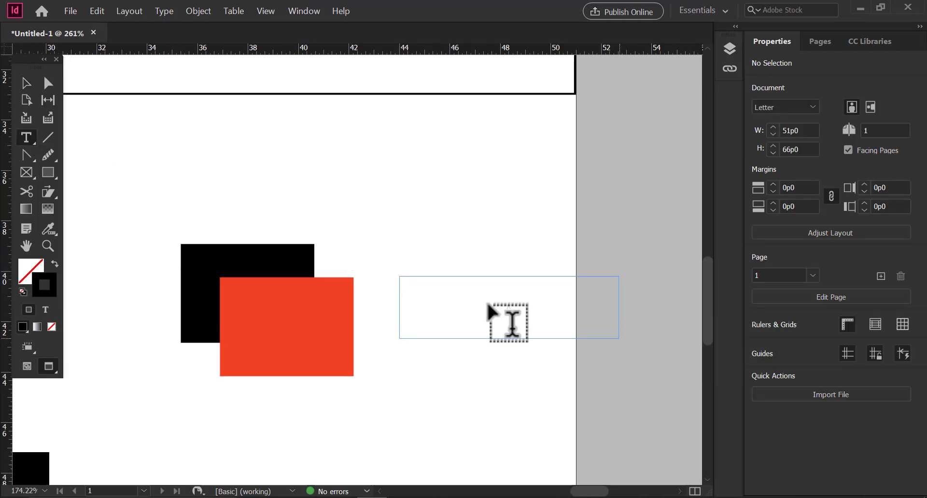
left_click(510, 321)
type("LOGO")
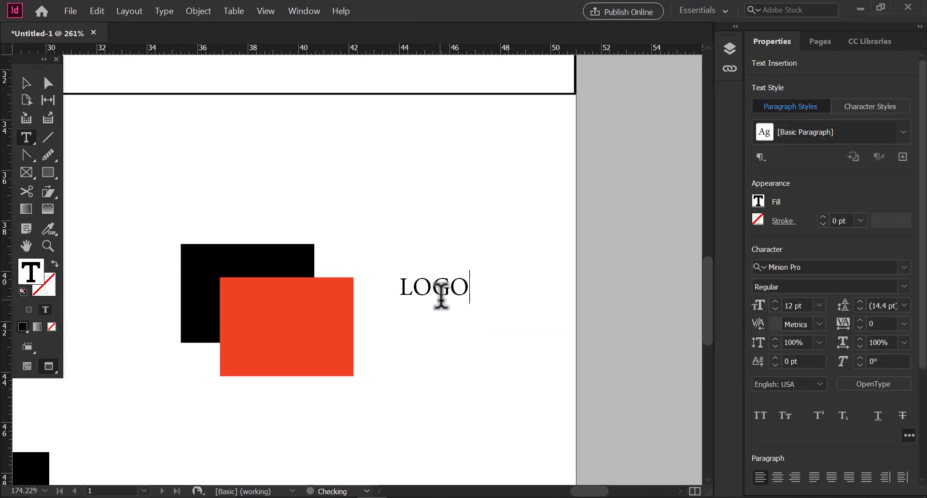
- Format the LOGO text in Verdana Bold with tracking 20 and deselect it
key("ctrl+a")
left_click(905, 271)
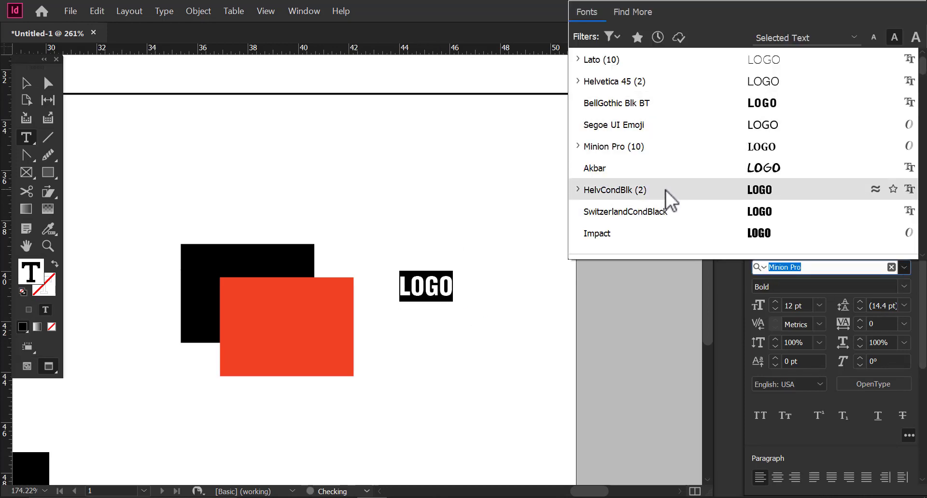
left_click(647, 235)
left_click(903, 286)
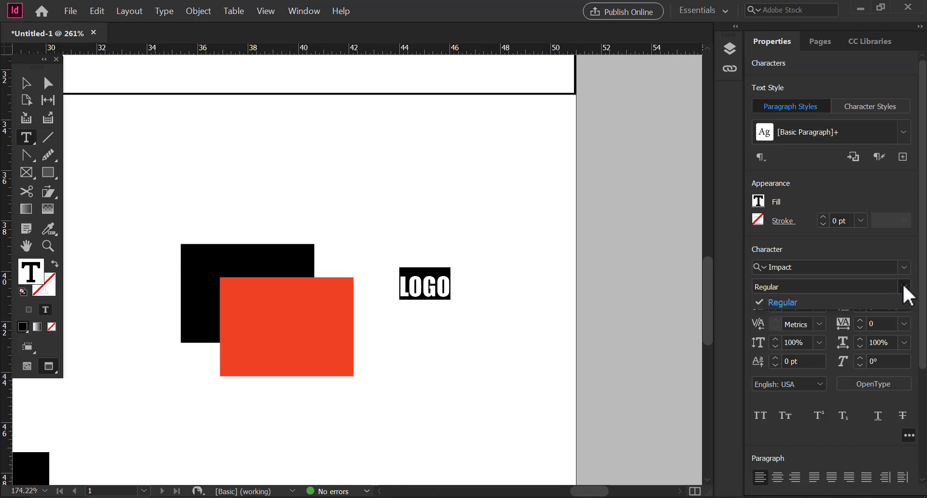
left_click(904, 267)
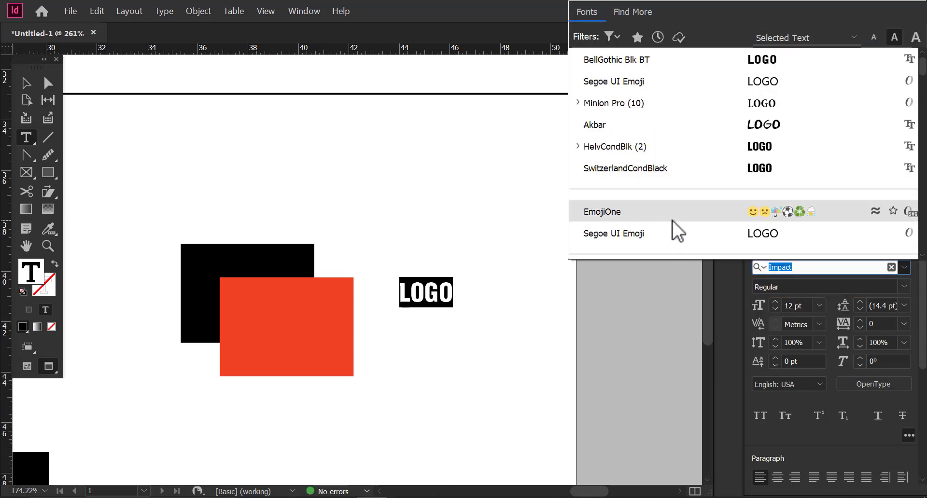
type("v")
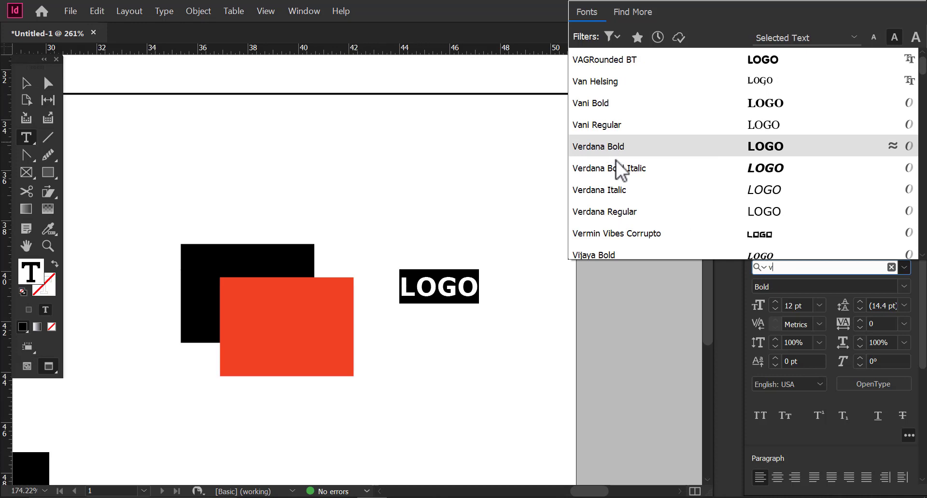
left_click(607, 147)
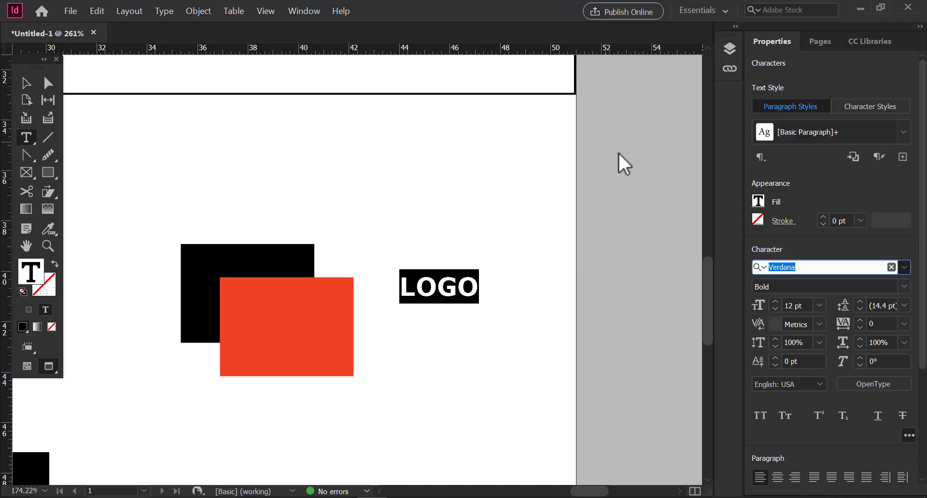
left_click(860, 320)
key("Escape")
left_click(179, 206)
- Scale the rectangle group proportionally to about 3p5.8 wide and place the LOGO text close beside it
left_click(304, 307)
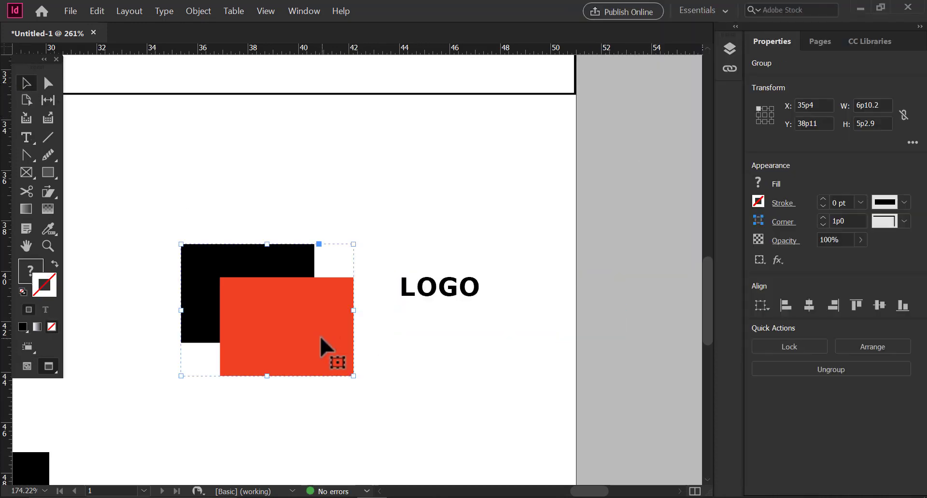
left_click_drag(353, 376, 321, 351)
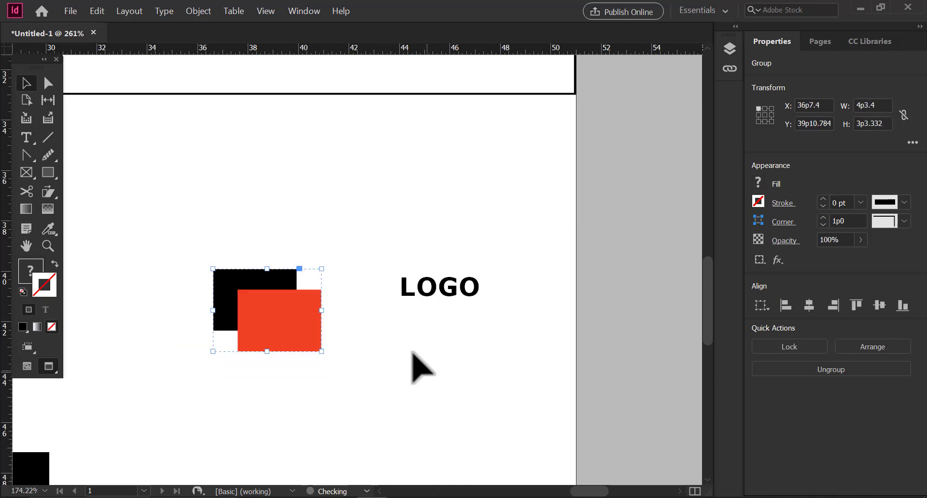
left_click_drag(404, 293, 343, 303)
left_click(304, 340)
left_click_drag(320, 352, 311, 343)
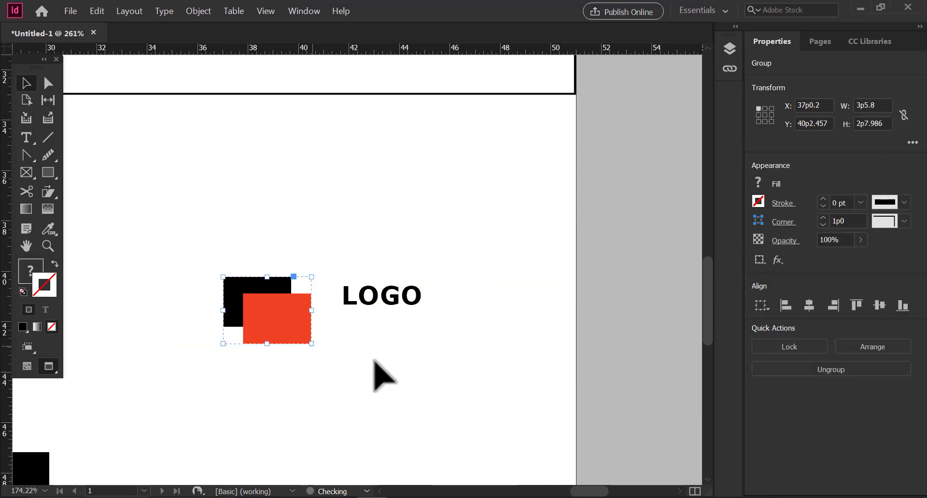
left_click(373, 359)
left_click_drag(348, 303, 339, 301)
- Set the LOGO text's font size to 18 pt
double_click(340, 298)
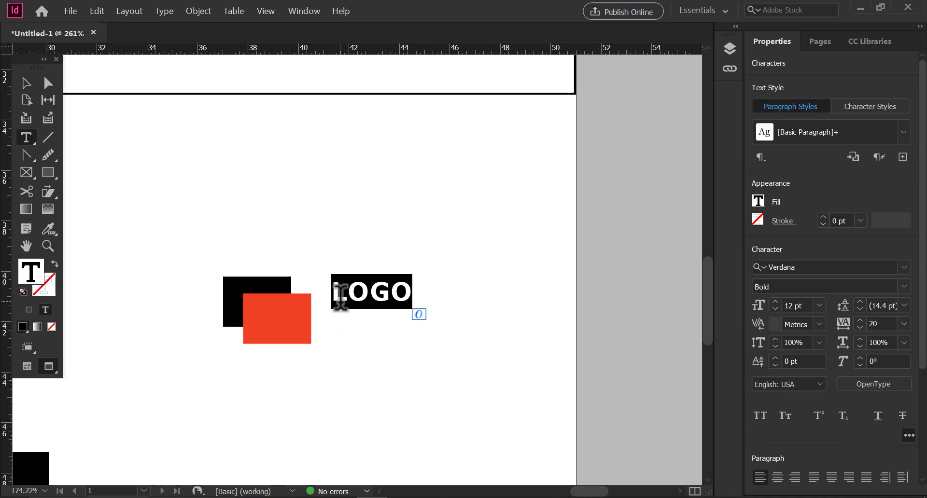
left_click(777, 303)
left_click(777, 303)
left_click(777, 303)
left_click(777, 303)
type("18")
key("Return")
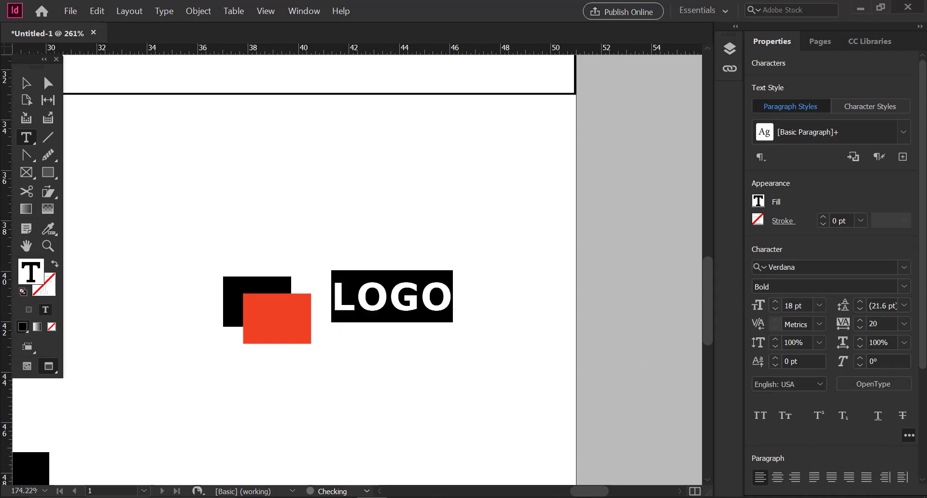
- Duplicate the LOGO text frame directly below itself and replace the copy's text with "sample"
left_click(27, 84)
left_click_drag(441, 344, 378, 331)
left_click(443, 366)
double_click(378, 331)
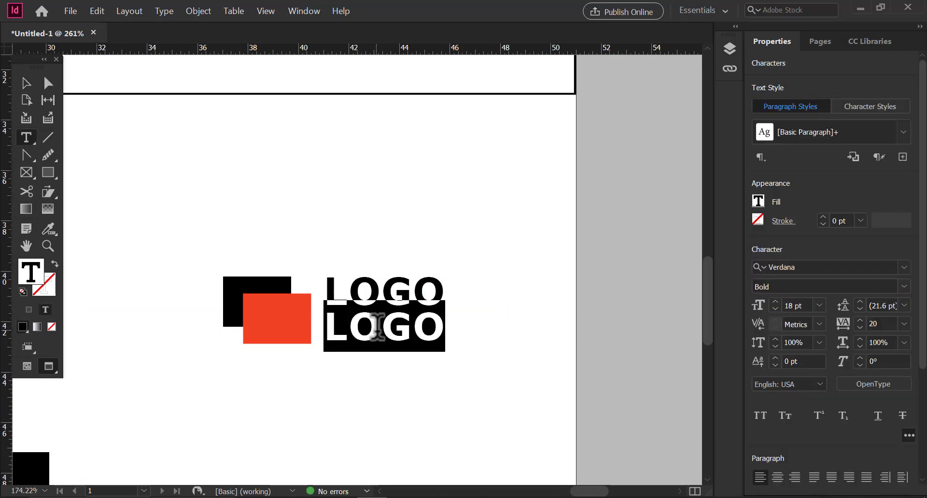
type("sample")
- Format the lower "sample" text in all caps, Verdana Regular, at 12 pt
key("ctrl+a")
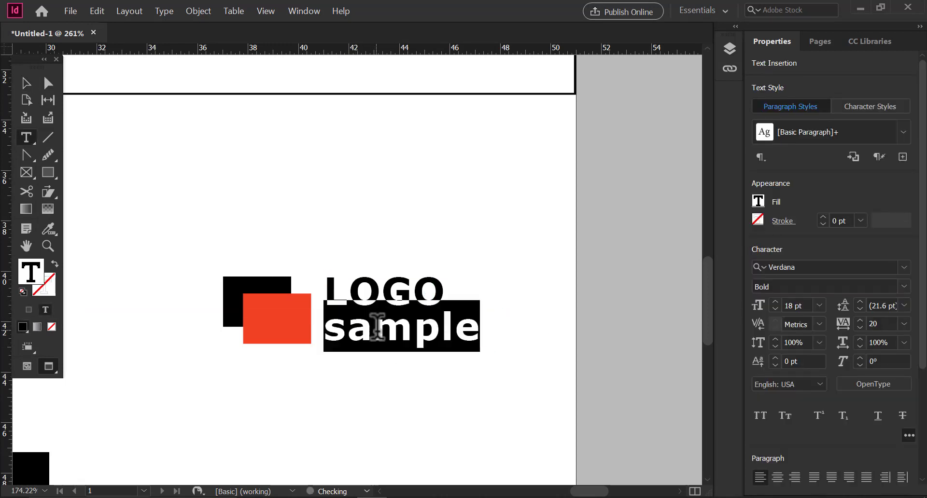
left_click(760, 416)
left_click(905, 287)
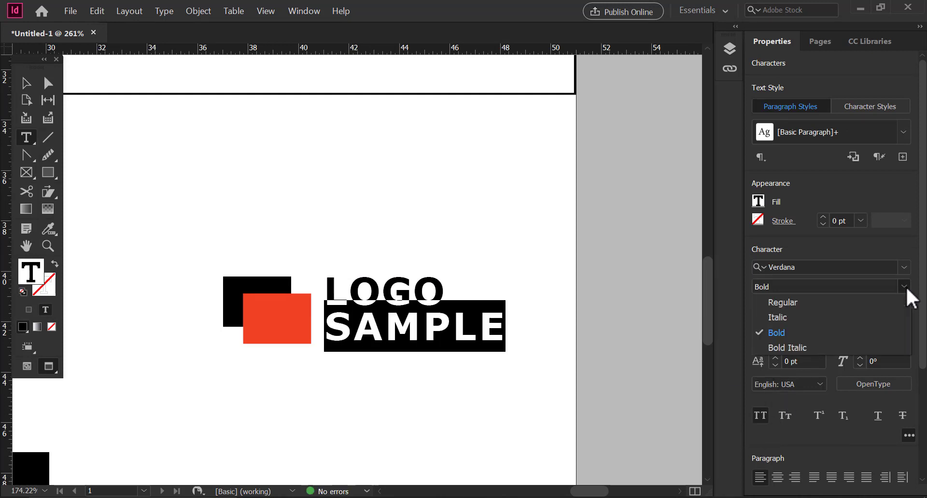
left_click(794, 303)
left_click(776, 309)
left_click(775, 309)
left_click(776, 309)
left_click(776, 309)
left_click(776, 309)
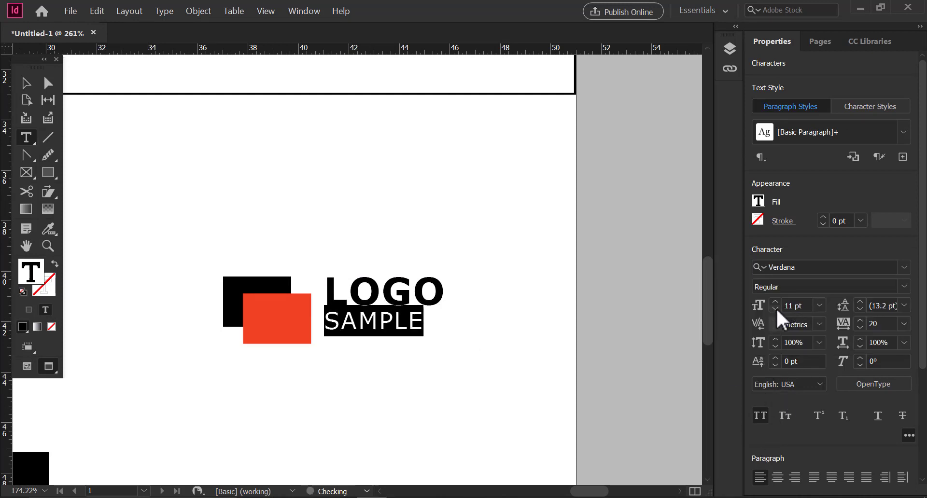
left_click(776, 309)
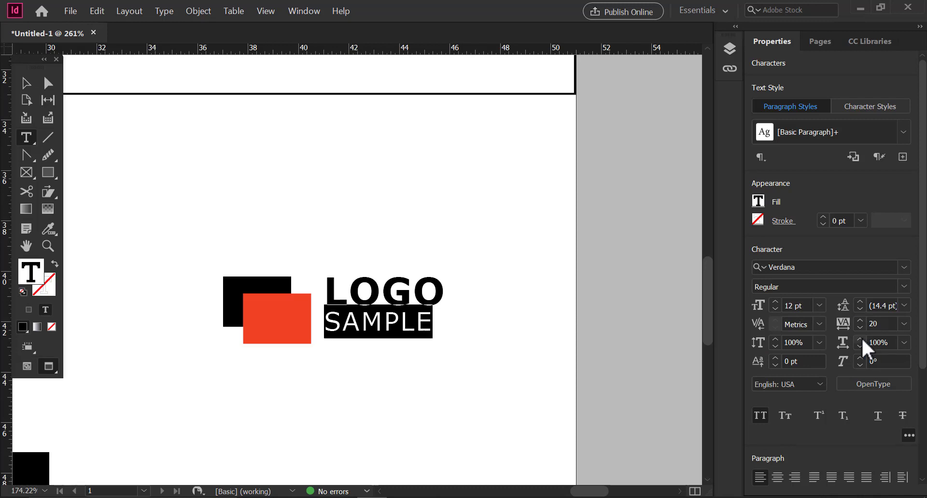
- Set SAMPLE to 10 pt with 109% horizontal scale and widen its tracking until it spans the width of LOGO
left_click(860, 338)
left_click(861, 339)
left_click(861, 339)
left_click(860, 339)
left_click(775, 309)
left_click(775, 309)
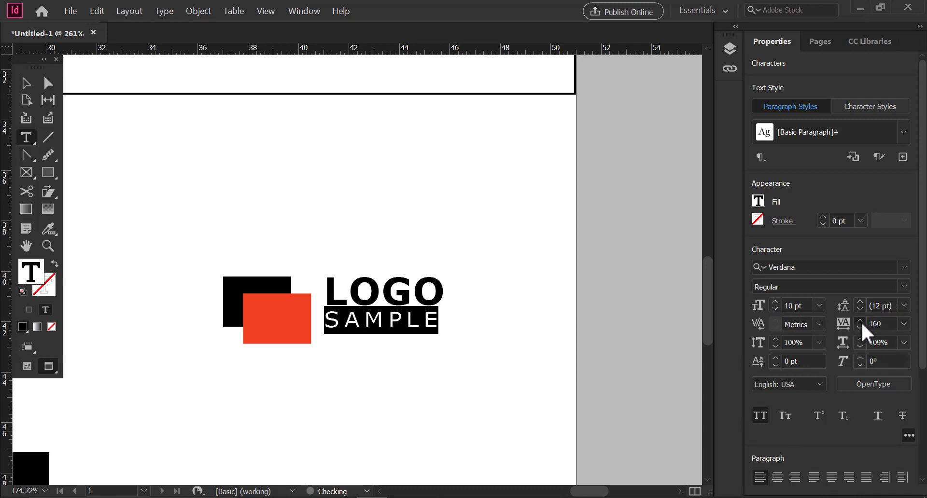
left_click(30, 85)
- Try to apply the front rectangle's orange-red to the LOGO text frame with the Eyedropper tool
triple_click(331, 297)
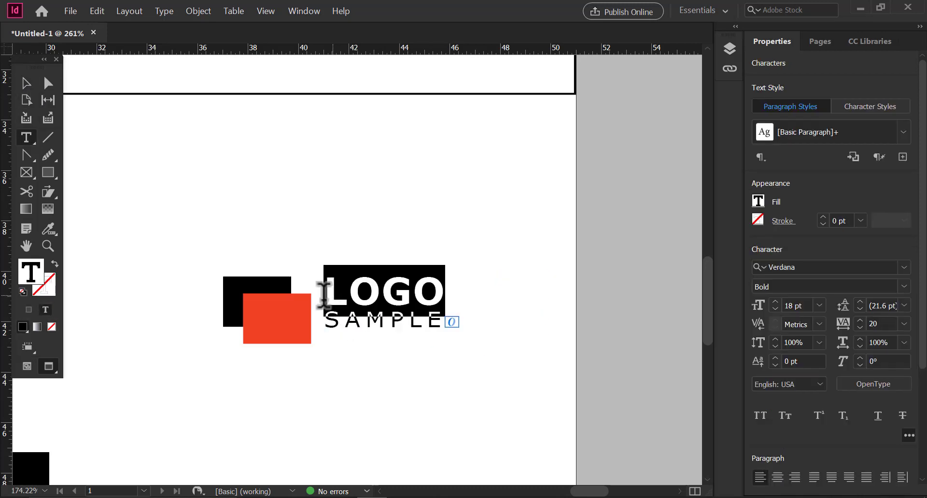
left_click(45, 225)
left_click(117, 262)
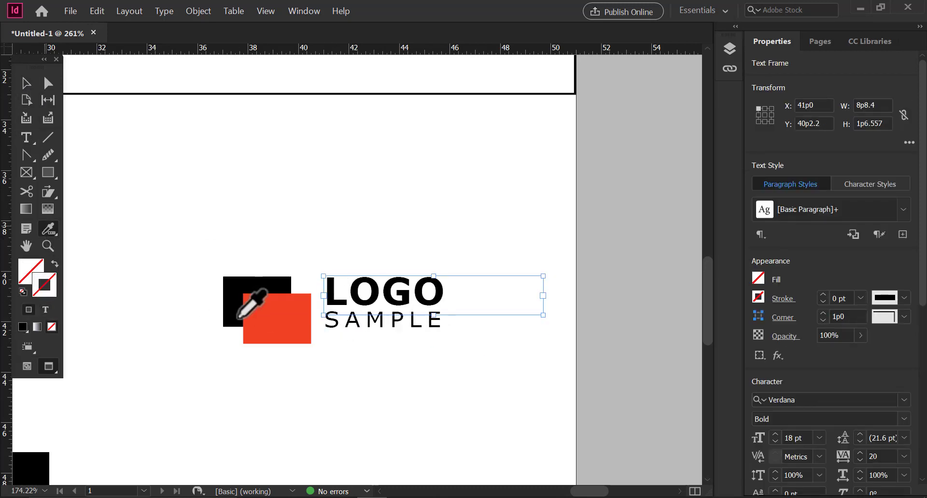
left_click(265, 315)
key("ctrl+z")
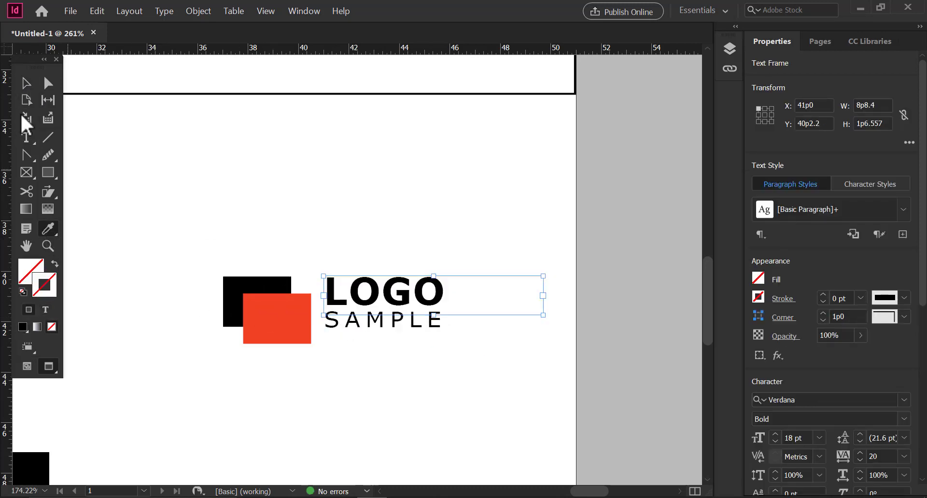
- Colour the LOGO characters orange-red by sampling the front rectangle with the Eyedropper tool
triple_click(367, 295)
double_click(47, 229)
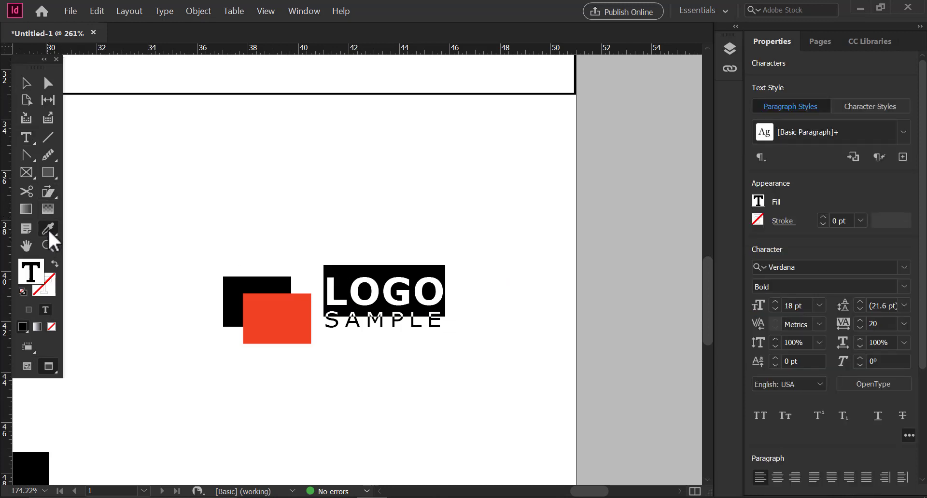
key("Escape")
right_click(57, 230)
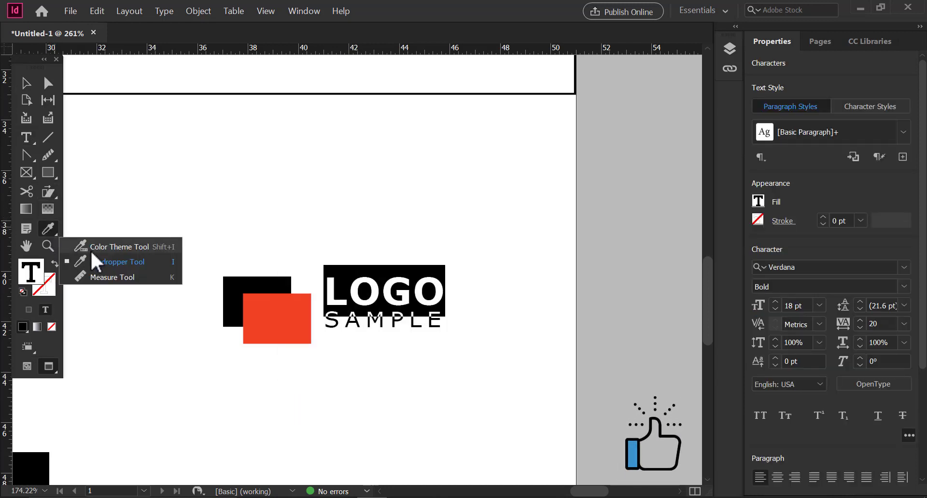
left_click(93, 263)
left_click(265, 309)
left_click(27, 83)
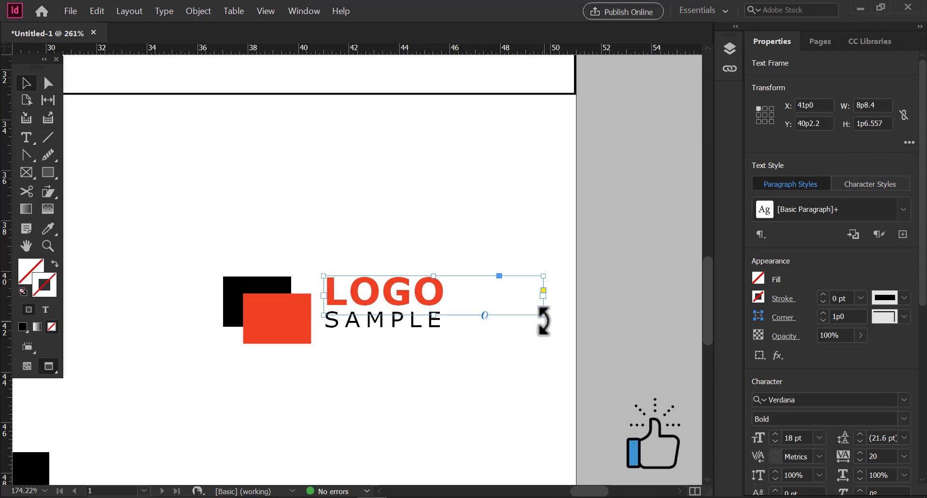
- Group the LOGO and SAMPLE text frames together
left_click_drag(543, 315, 450, 313)
right_click(419, 332)
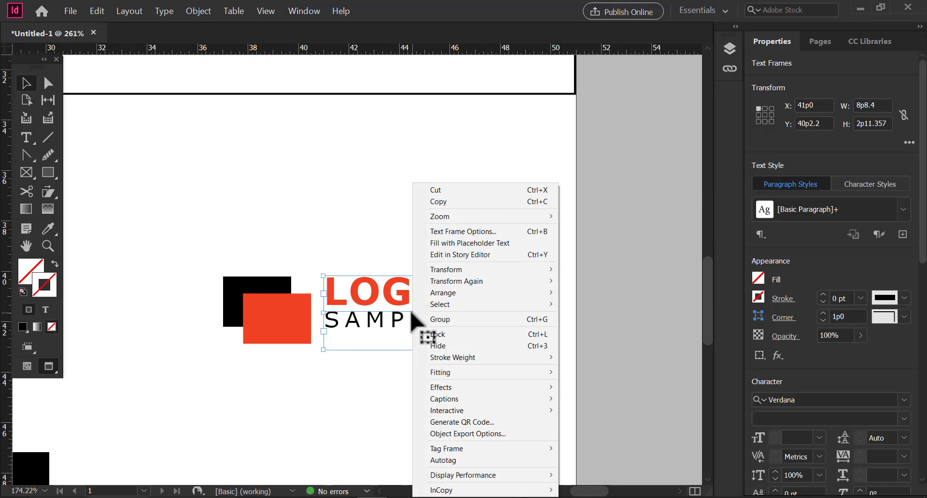
left_click(439, 317)
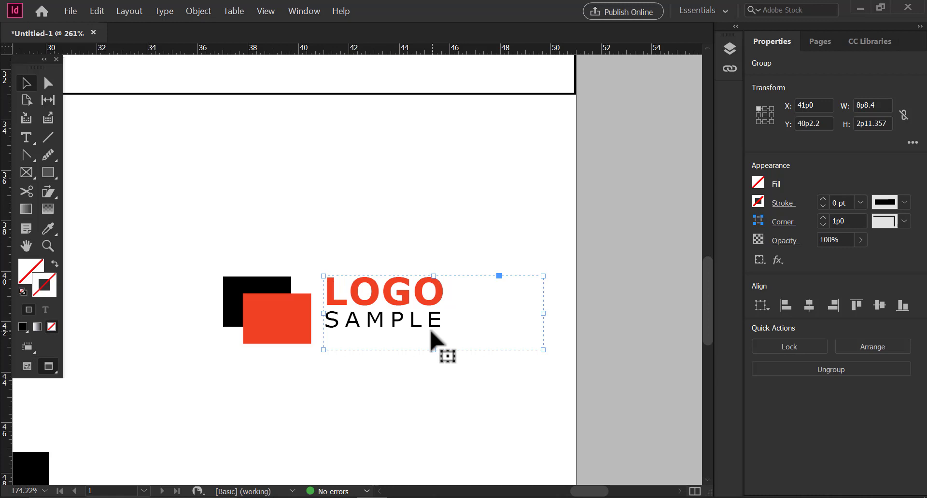
- Shrink the two-rectangle mark and nudge it close to the LOGO text at about X 38p2.2
left_click(264, 328)
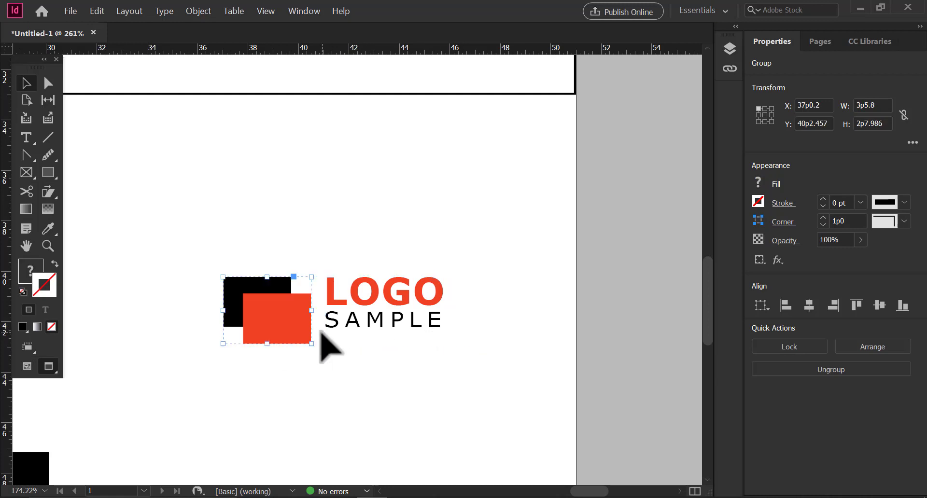
mouse_move(313, 342)
left_mouse_down()
mouse_move(300, 331)
mouse_move(316, 331)
left_mouse_up()
key("Right")
key("Right")
key("Right")
key("Right")
key("Right")
key("Right")
key("Right")
key("Right")
key("Right")
key("Right")
key("Up")
key("Right")
key("Right")
key("Right")
key("Right")
left_click_drag(321, 274, 319, 276)
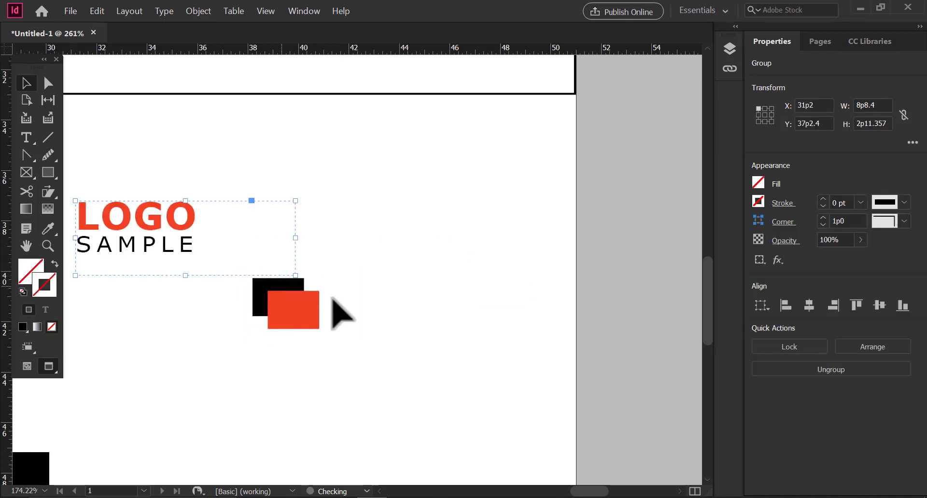
- Place the LOGO SAMPLE text group beside the rectangle mark at Y 40p2.2 and group the two together
left_click_drag(93, 227, 342, 302)
left_click(296, 281, "shift")
right_click(336, 278)
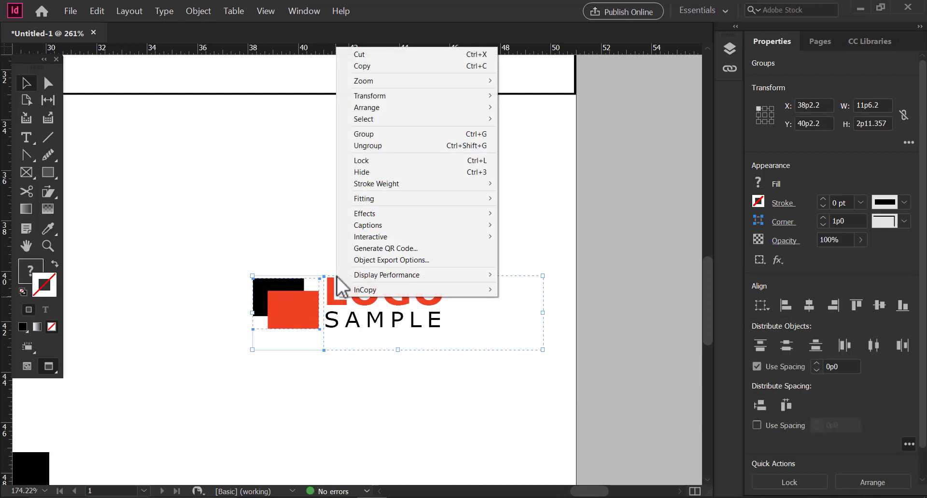
left_click(373, 134)
- Try to tighten the logo group's bounding box to a height of 2p7.4 and a narrower width
left_click_drag(278, 333, 350, 363)
left_click_drag(471, 380, 470, 370)
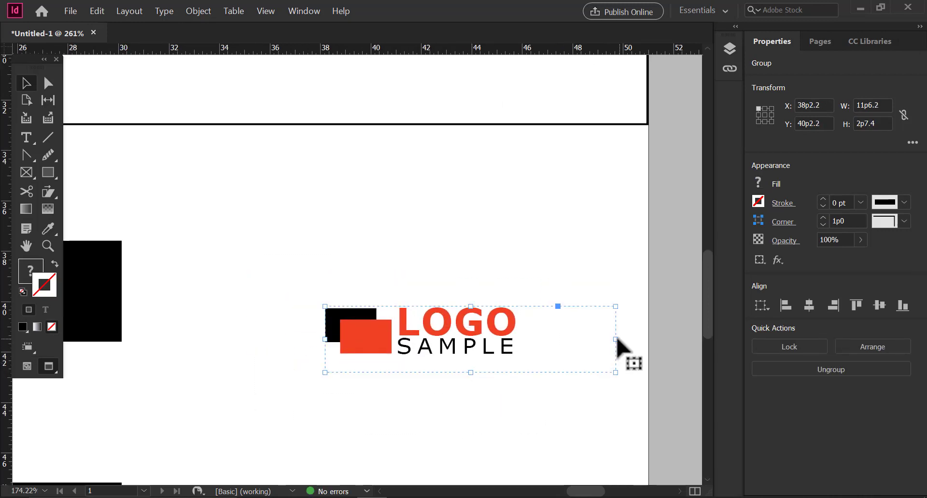
left_click_drag(616, 340, 580, 348)
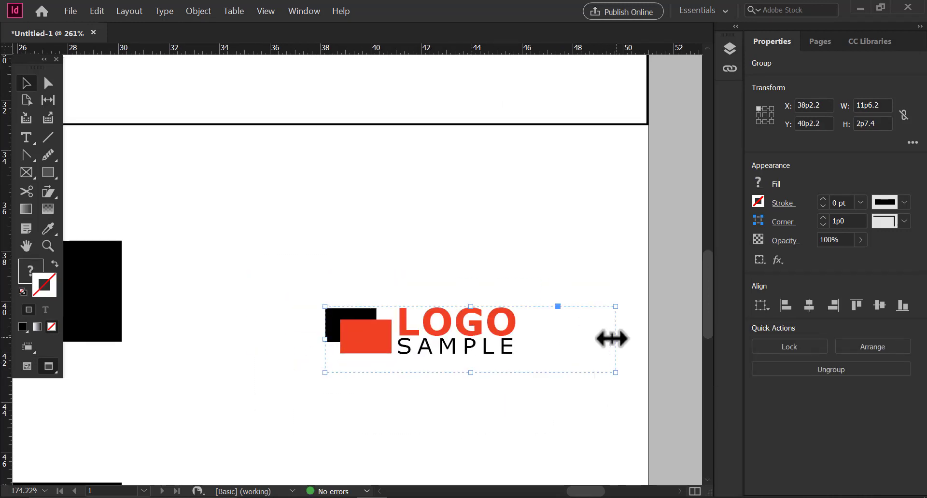
left_click(599, 393)
key("ctrl+z")
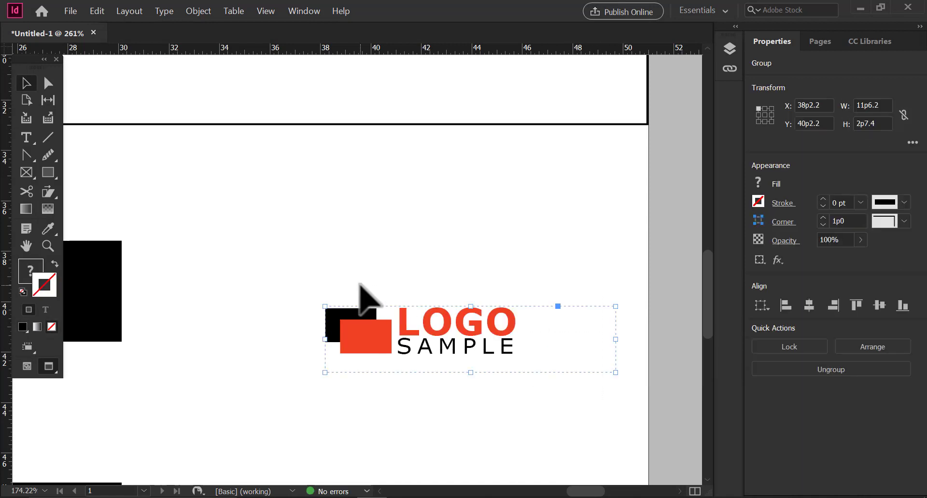
- Try moving the logo group into the large white area above the black blocks at X 15p6, Y 18p8.4
key("ctrl+minus")
key("ctrl+minus")
key("ctrl+minus")
left_click_drag(360, 241, 546, 342)
left_click_drag(516, 368, 243, 108)
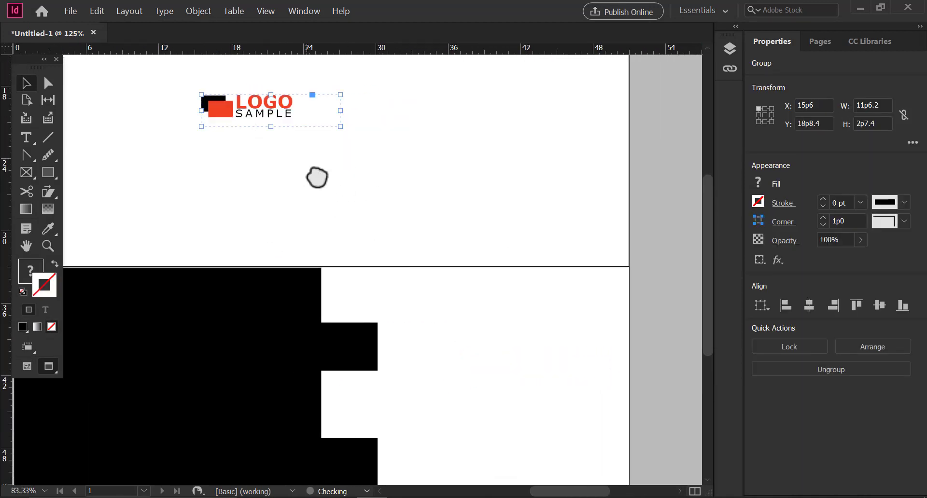
left_click_drag(316, 177, 389, 223)
key("ctrl+z")
- Move the logo group to X 34p3.6, Y 35p9.6 in the white area beside the black blocks
left_click_drag(576, 451, 528, 397)
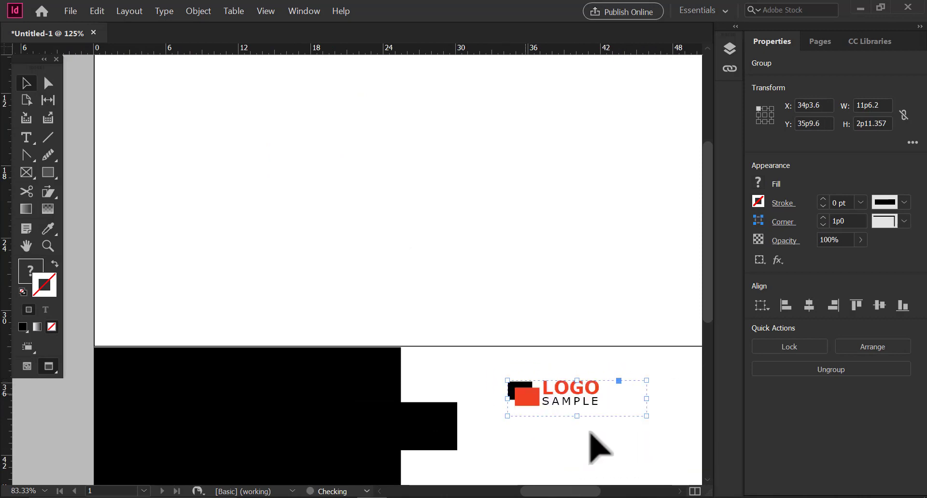
- Undo the last changes to the logo group and group the rectangle mark with the LOGO SAMPLE text again
key("ctrl+z")
key("ctrl+z")
scroll(541, 406, "down", 3)
right_click(586, 302)
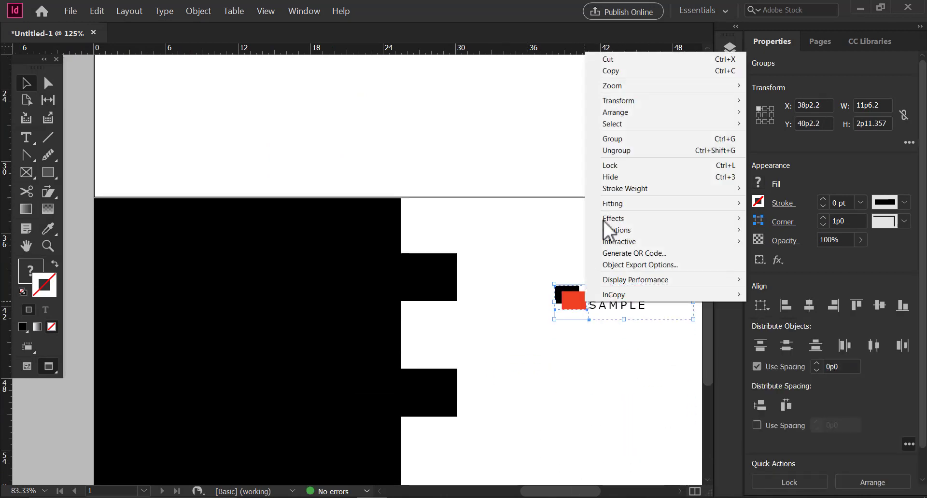
left_click(610, 139)
- Move the logo group into the white header band at the top of the page, at X 1p10.8, Y 1p6.643
left_click_drag(528, 351, 575, 440)
left_click_drag(646, 390, 274, 149)
left_click_drag(291, 178, 306, 428)
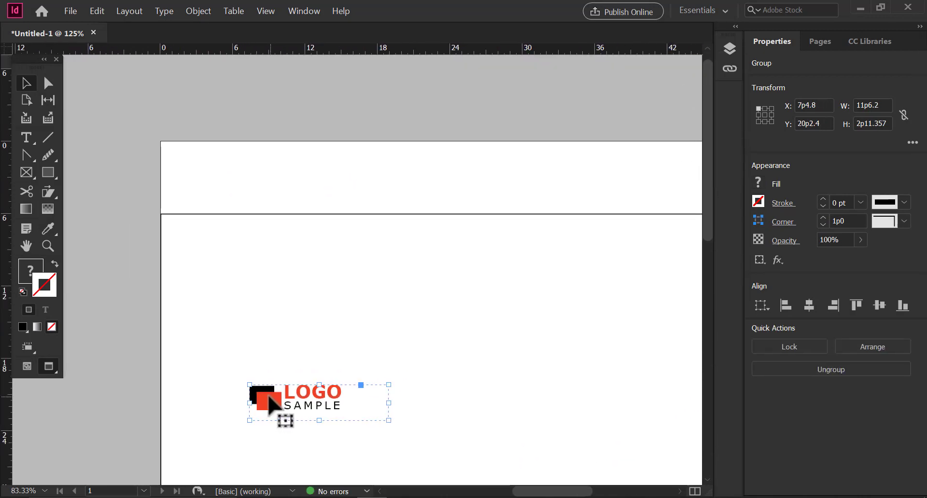
left_click_drag(264, 393, 203, 170)
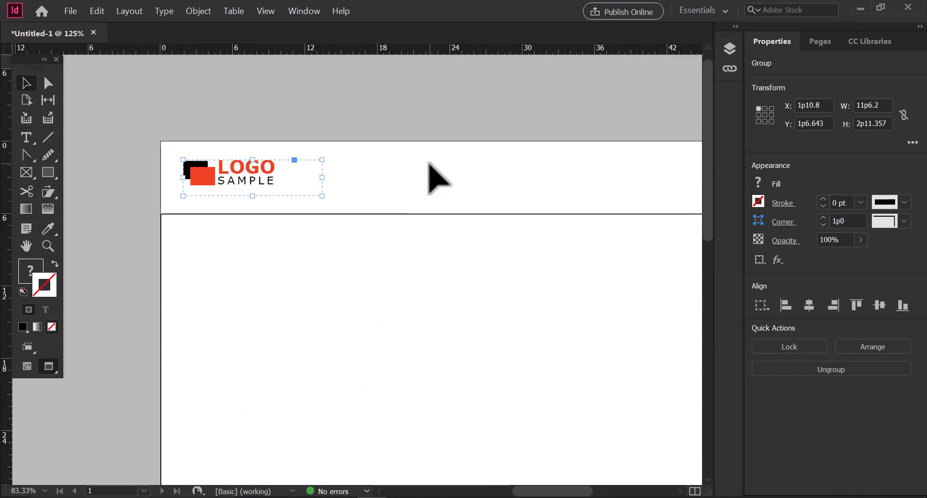
- Nudge the logo group within the header to X 2p9.8, Y 2p3.643 and deselect it
key("Down")
key("Down")
key("Down")
key("Down")
key("Down")
key("Down")
key("Down")
key("Down")
key("Down")
key("Down")
key("ctrl+z")
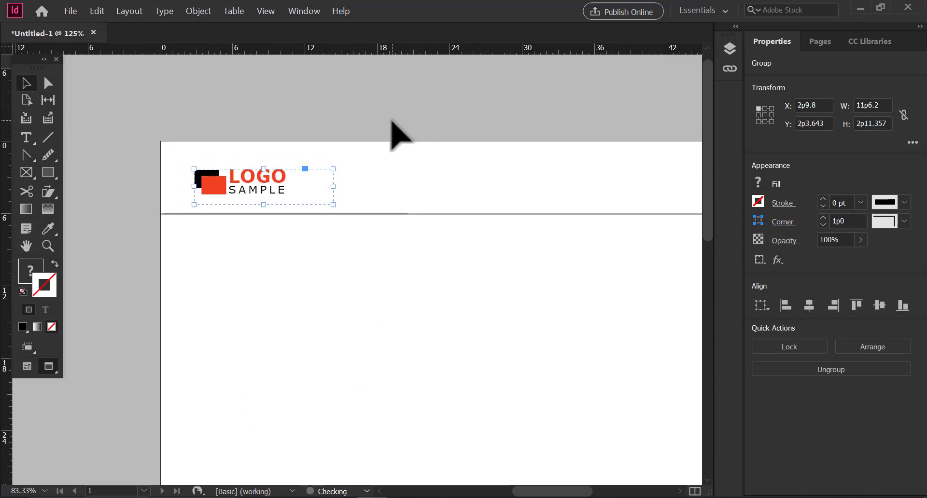
left_click(400, 208)
- Add a text frame of about 19p2.4 by 2p11.4 in the header opposite the logo, reading "be creative and innovative"
left_click_drag(402, 211, 279, 176)
left_click(25, 139)
left_click_drag(375, 129, 607, 162)
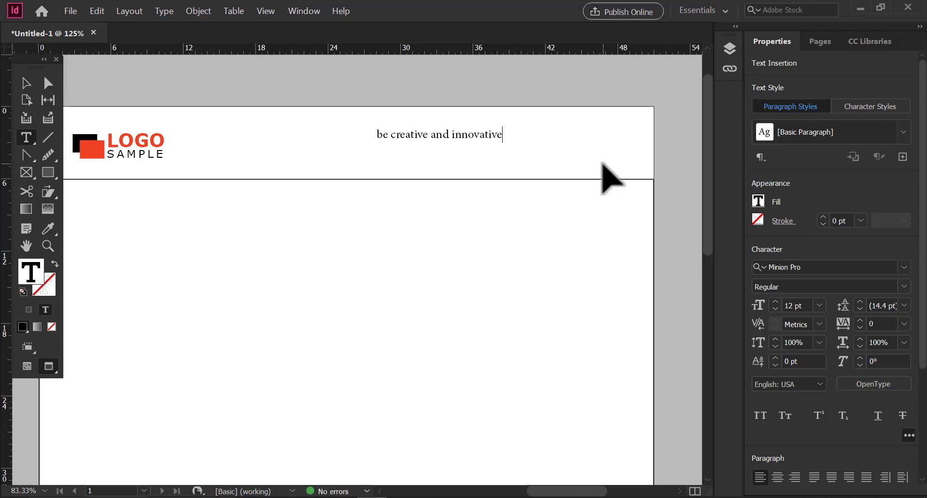
- Format the whole tagline in All Caps and the Verdana font
key("ctrl+a")
left_click(762, 413)
left_click(759, 417)
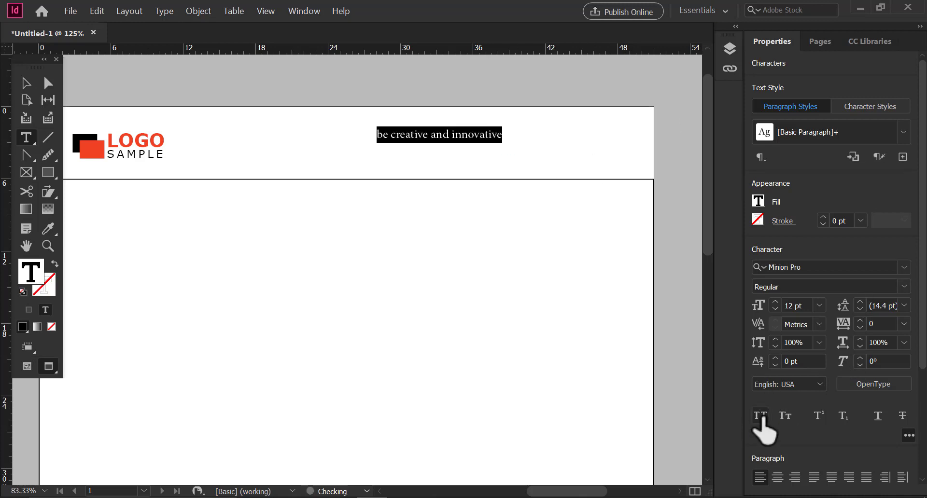
left_click(761, 415)
left_click(904, 268)
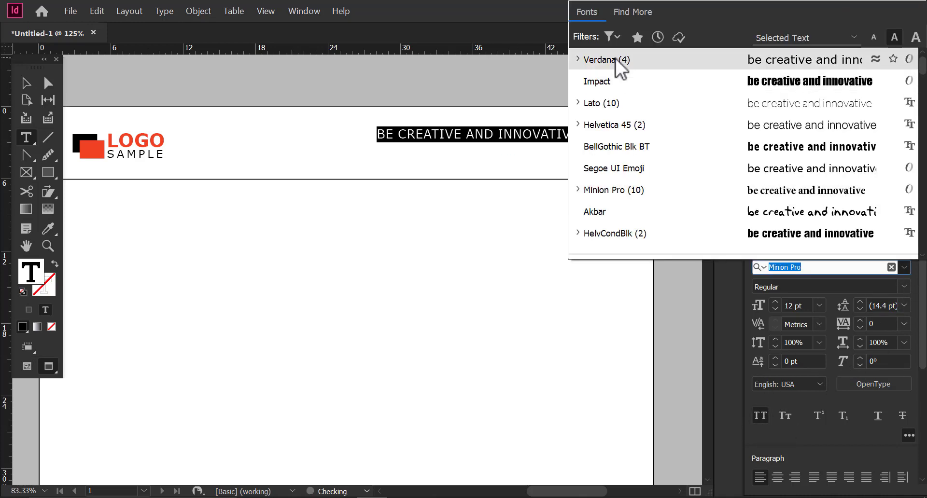
left_click(617, 63)
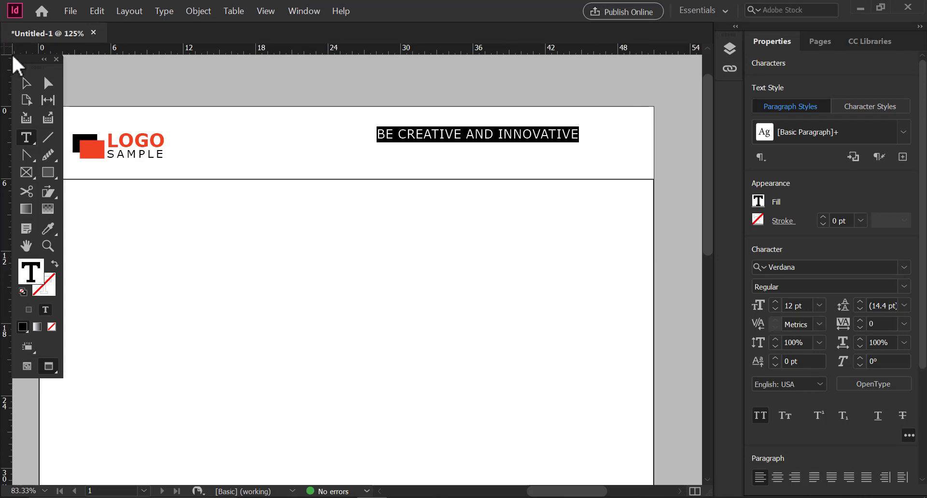
key("Escape")
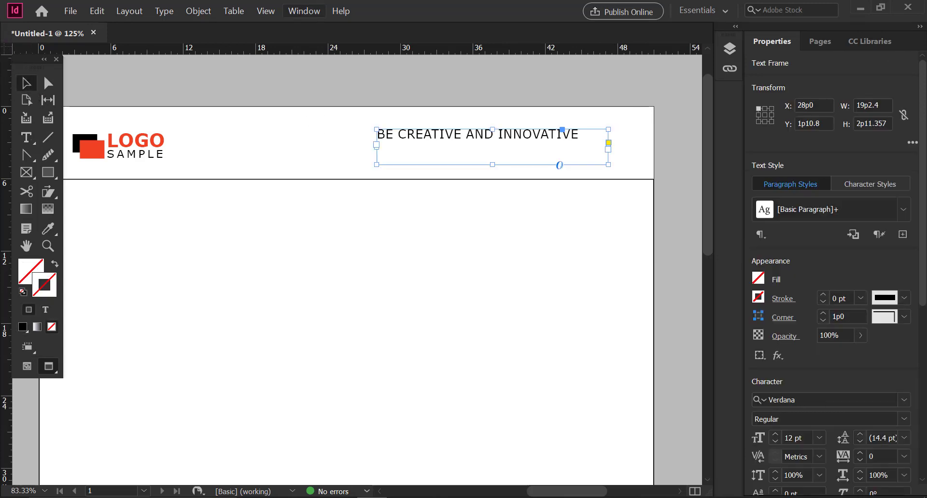
- Shorten the tagline's frame to a height of 1p2.4 and set its font size to 10 pt
left_click_drag(492, 165, 493, 144)
double_click(516, 139)
key("ctrl+a")
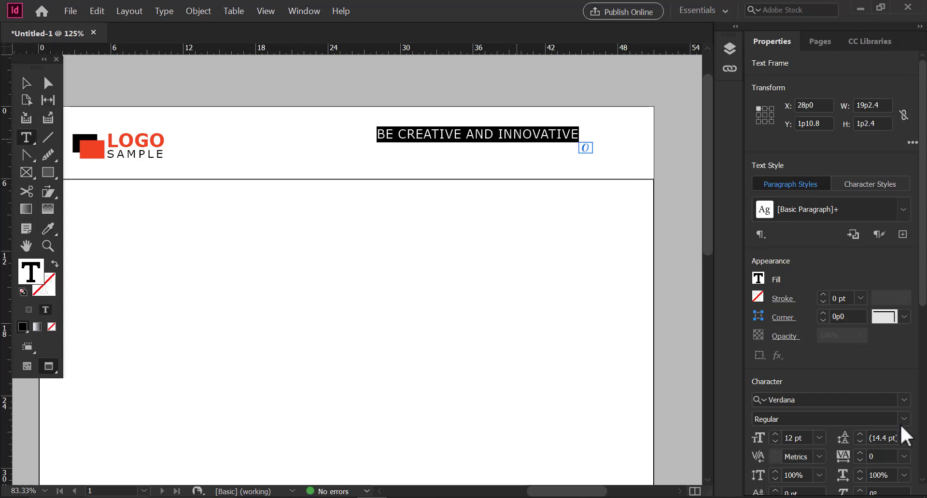
left_click(775, 310)
left_click(775, 309)
key("Escape")
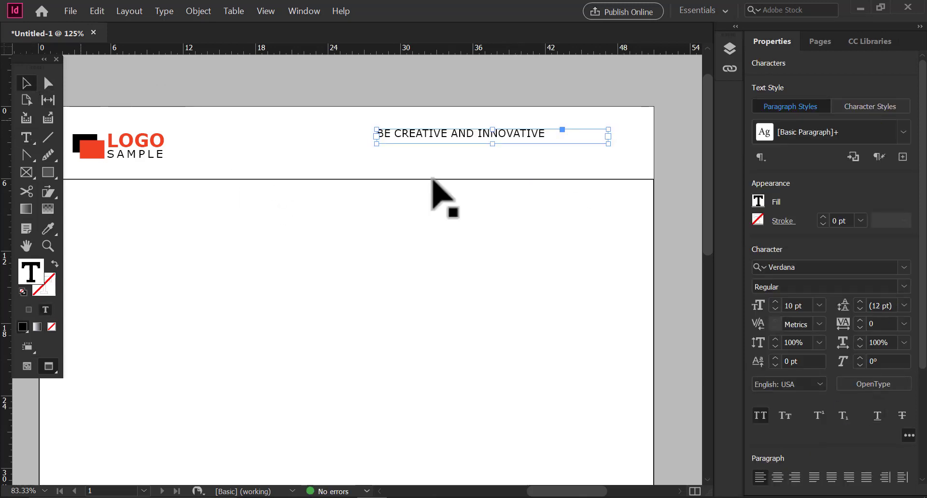
- Move the tagline toward the lower-right corner of the header, right-align its text and nudge it slightly inward and up
left_click_drag(425, 143, 451, 161)
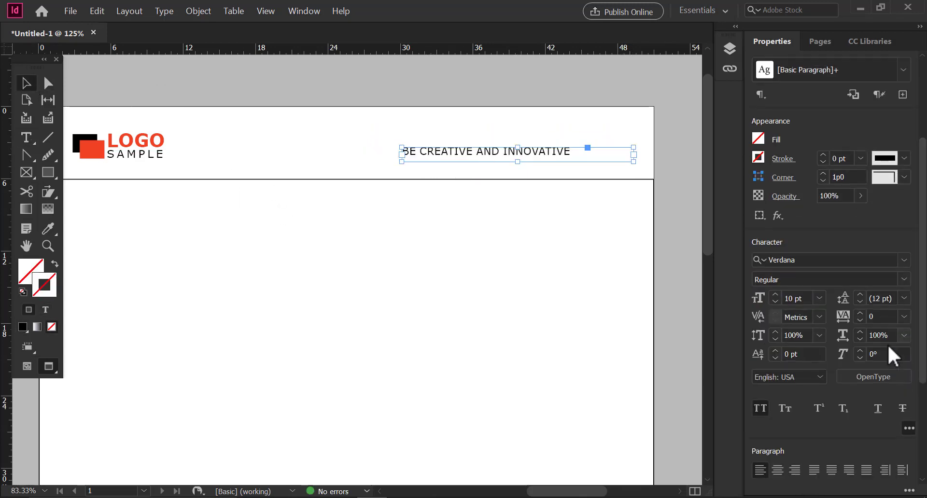
left_click(794, 470)
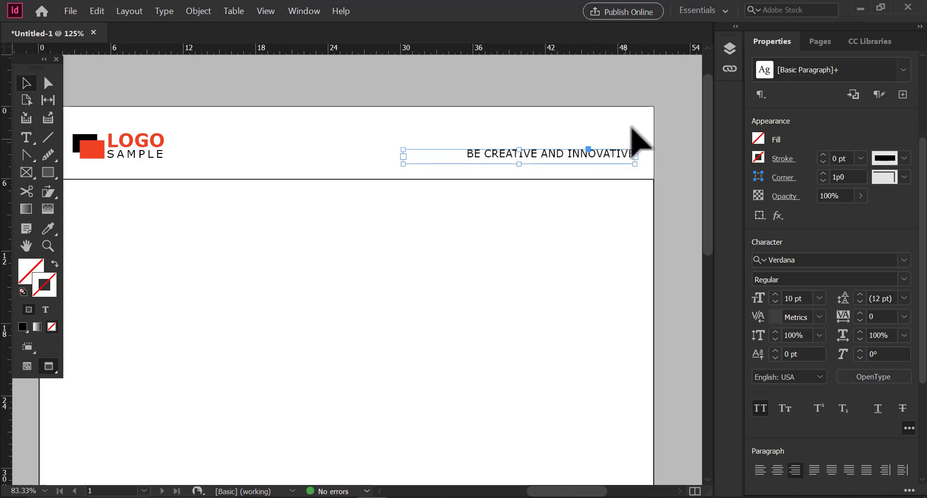
key("Left")
key("Left")
key("Left")
key("Left")
key("Up")
left_click(668, 117)
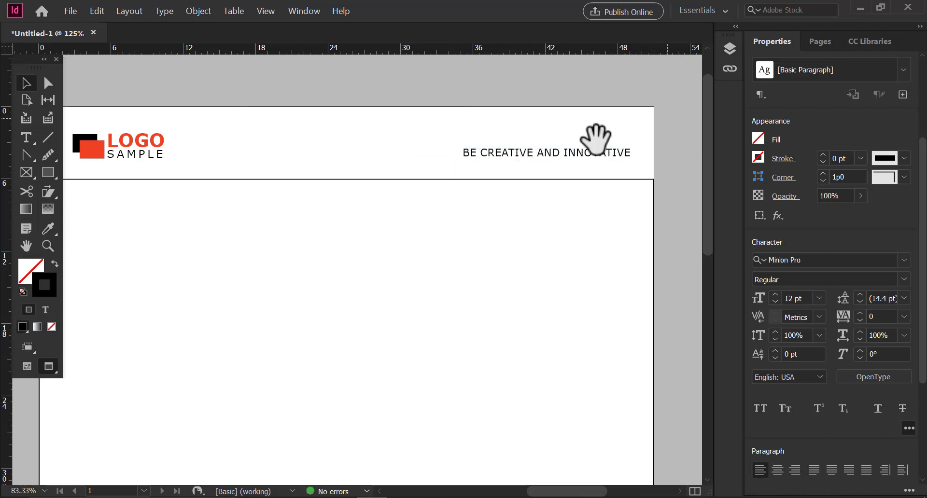
- Place the laptop photo in the large rectangle below the header, with Auto-Fit on and the frame filled proportionally
left_click_drag(363, 242, 405, 213)
key("ctrl+minus")
left_click_drag(500, 239, 488, 224)
left_click_drag(658, 223, 522, 230)
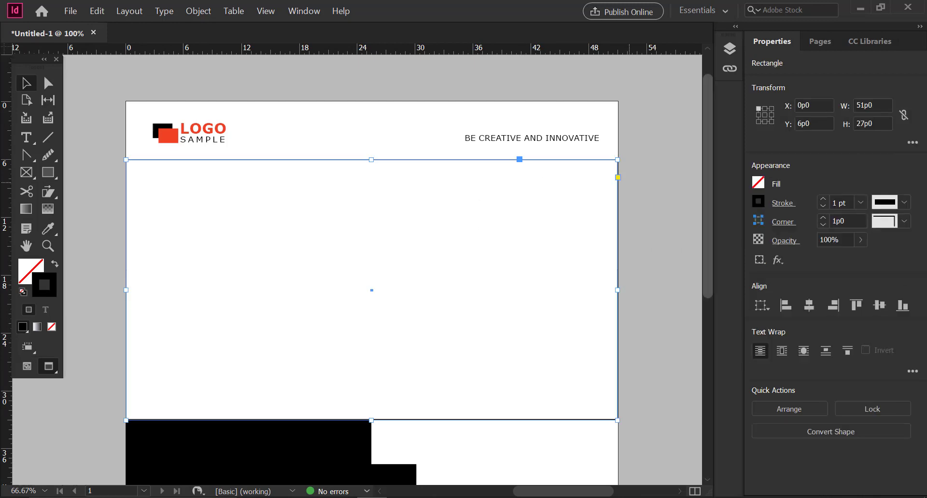
key("ctrl+d")
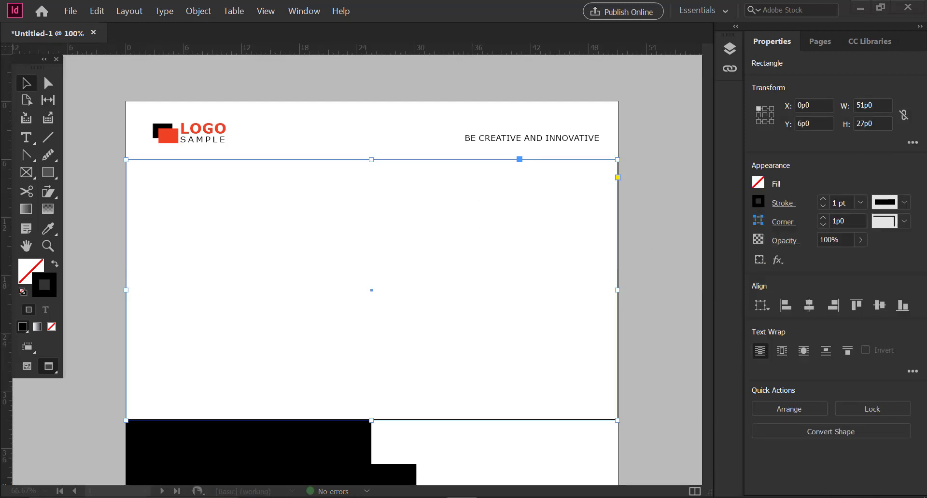
left_click_drag(575, 252, 494, 227)
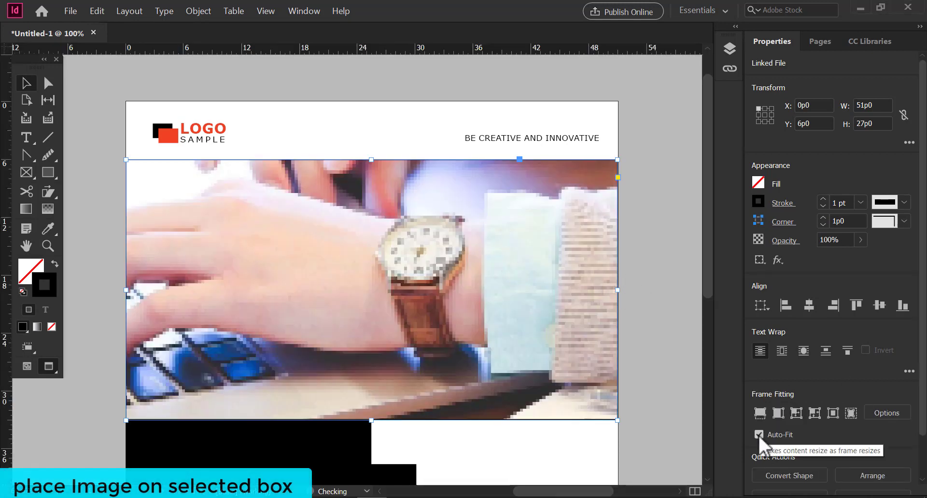
left_click(778, 413)
left_click(760, 413)
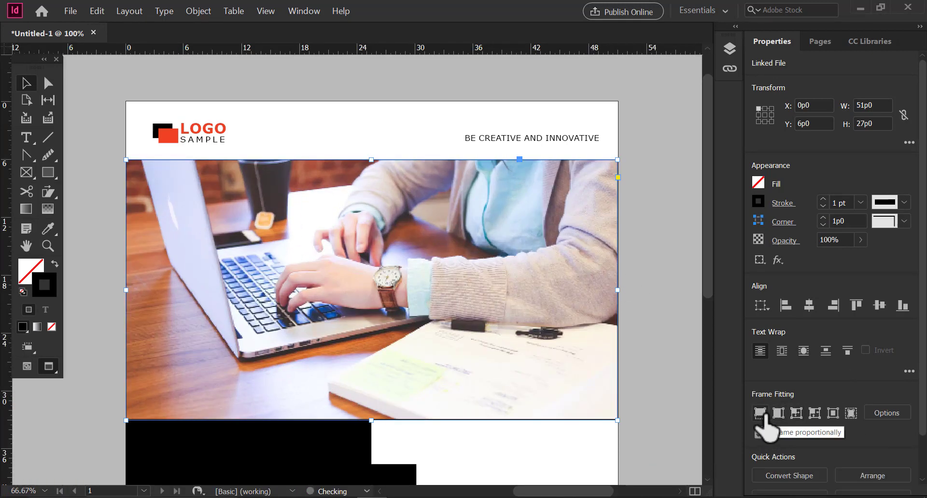
- Shift the photo down inside its frame to a vertical offset of -0p4.667 and deselect it
double_click(536, 328)
key("shift+Down")
key("shift+Down")
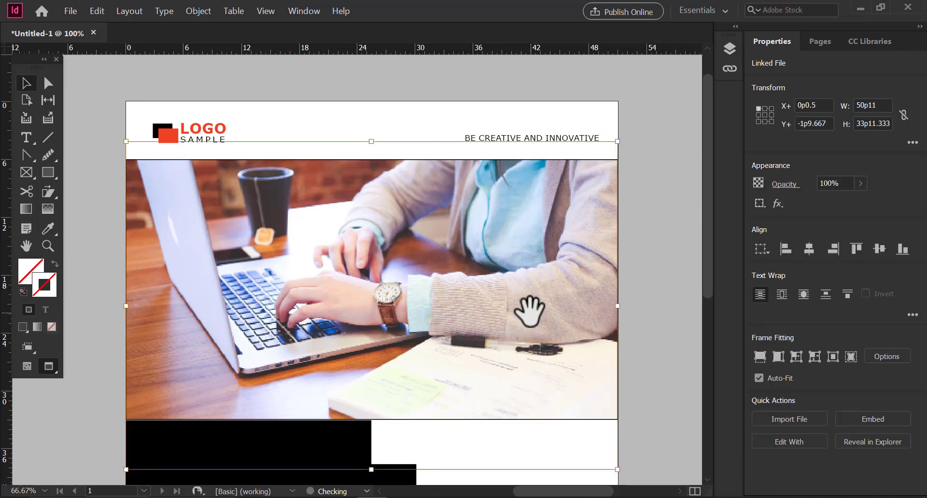
key("Down")
key("Down")
key("Down")
key("Down")
key("Down")
key("Down")
key("Down")
key("Down")
key("Down")
key("Down")
key("Down")
key("Down")
key("Down")
key("Down")
key("Down")
key("Down")
key("Down")
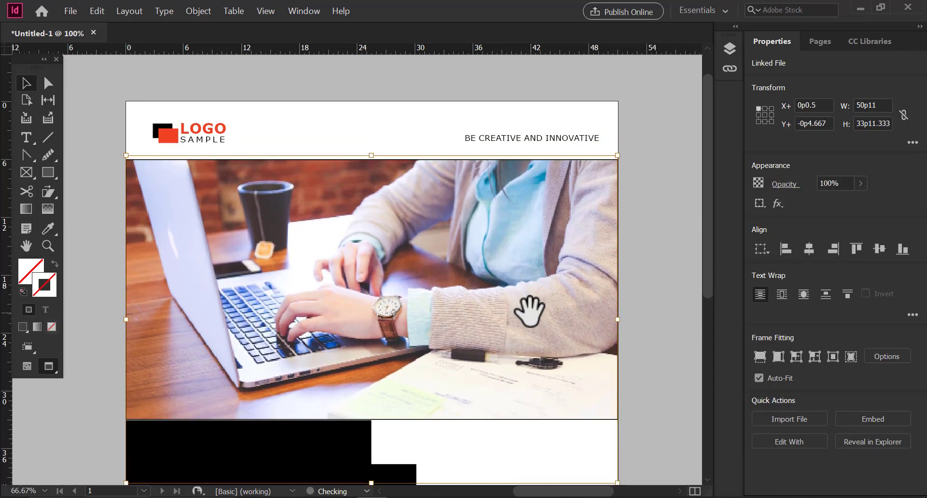
left_click(73, 116)
- Remove the photo frame's stroke and check its edges against the page and the black block
left_click(269, 194)
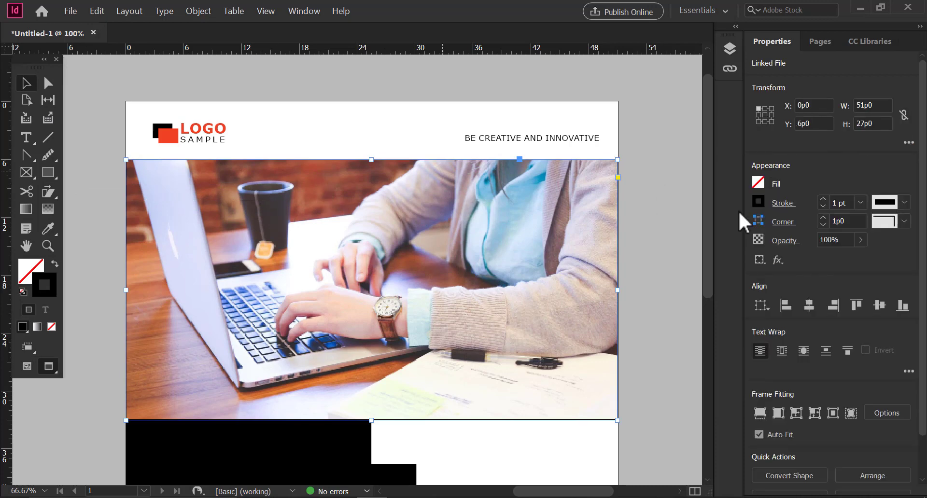
left_click(82, 253)
scroll(231, 314, "down", 5)
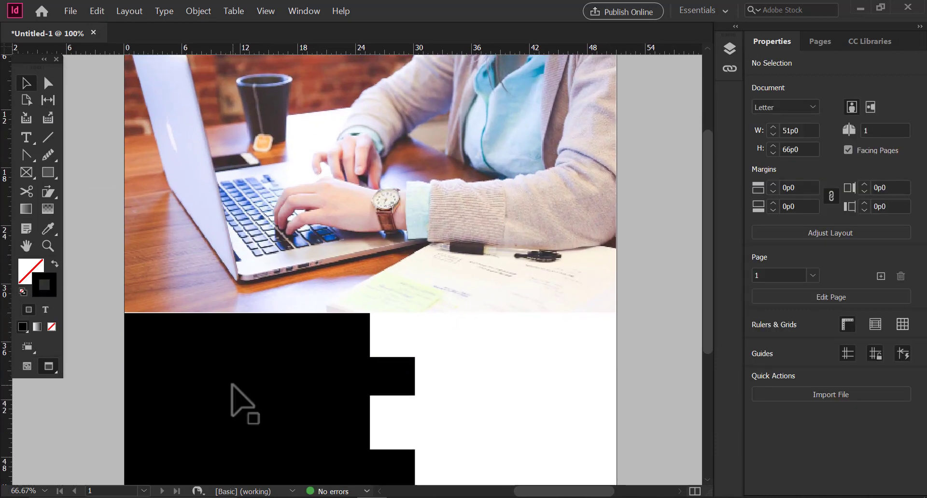
left_click(108, 275)
left_click_drag(460, 354, 407, 375)
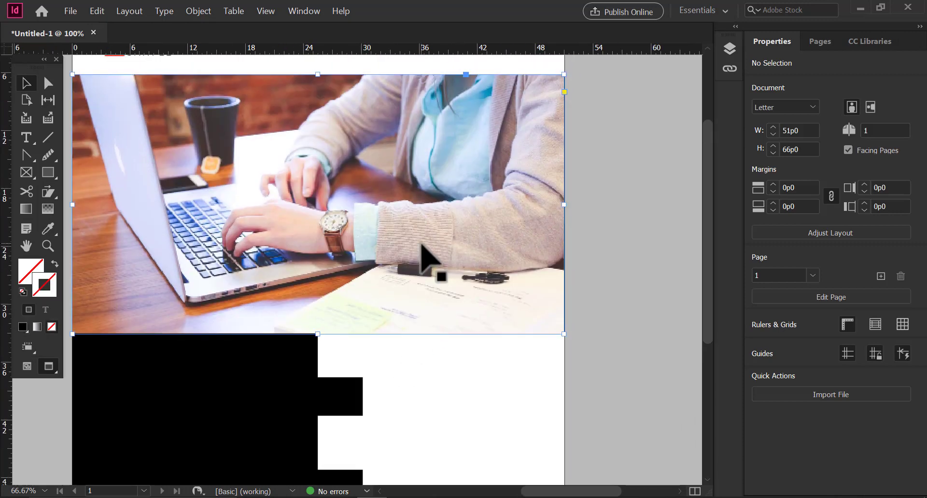
left_click(424, 259)
left_click(599, 241)
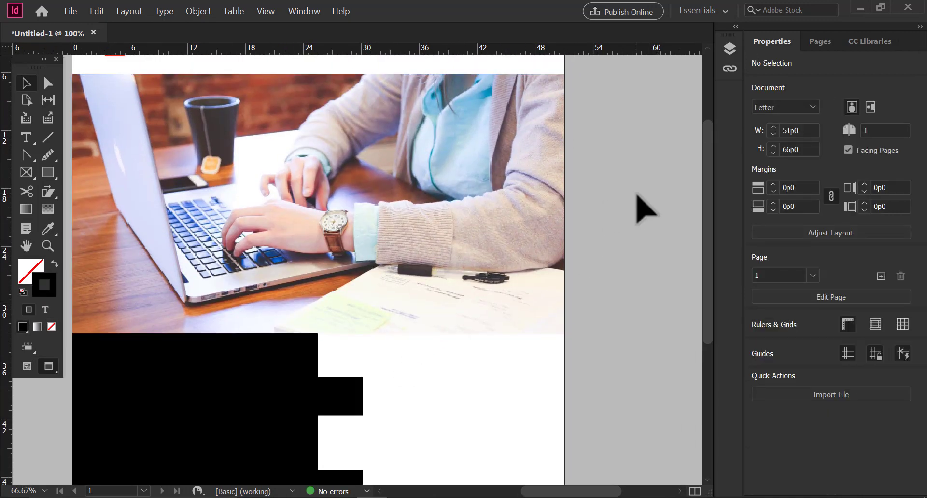
- Set the photo frame's width to 51 and deselect it
left_click(441, 203)
left_click(873, 105)
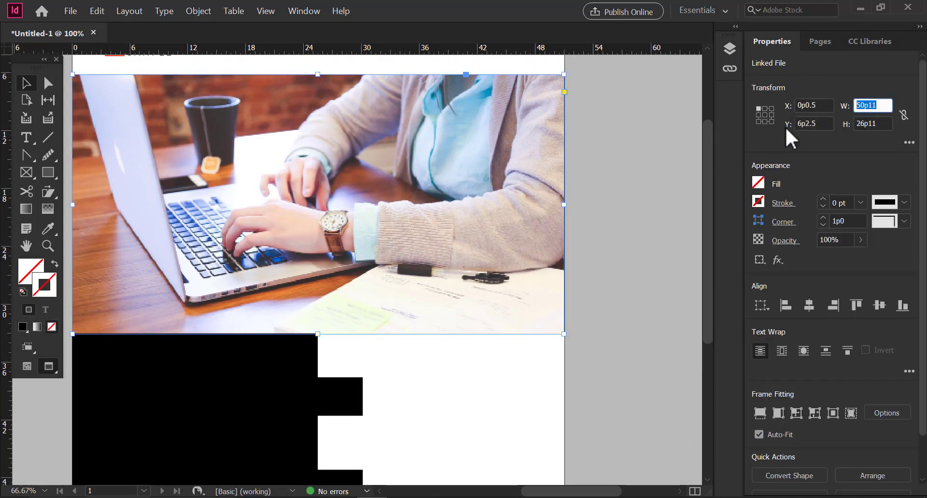
type("51")
key("Return")
left_click(587, 199)
- Duplicate the tagline onto the photo at X 1p10.8, Y 11p6 and enlarge the copy's frame to about 23p7.7 by 18p3.6
left_click_drag(303, 427, 351, 348)
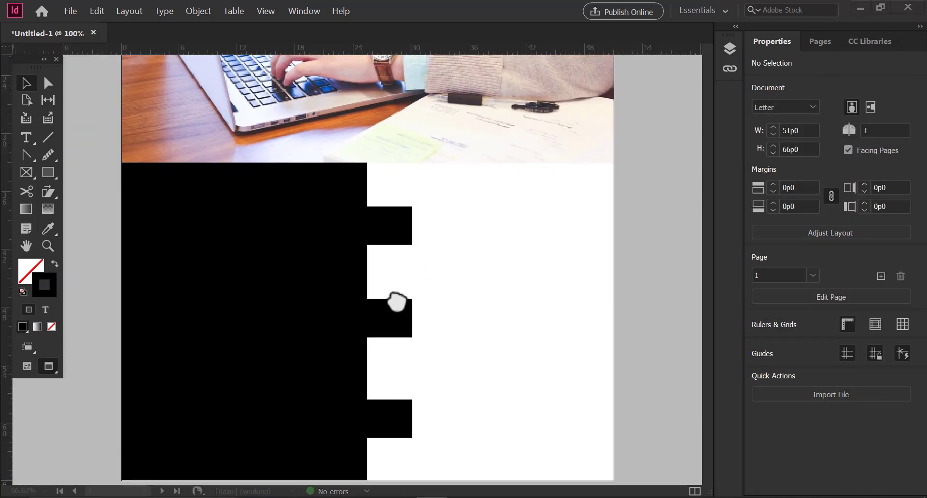
left_click_drag(395, 302, 365, 372)
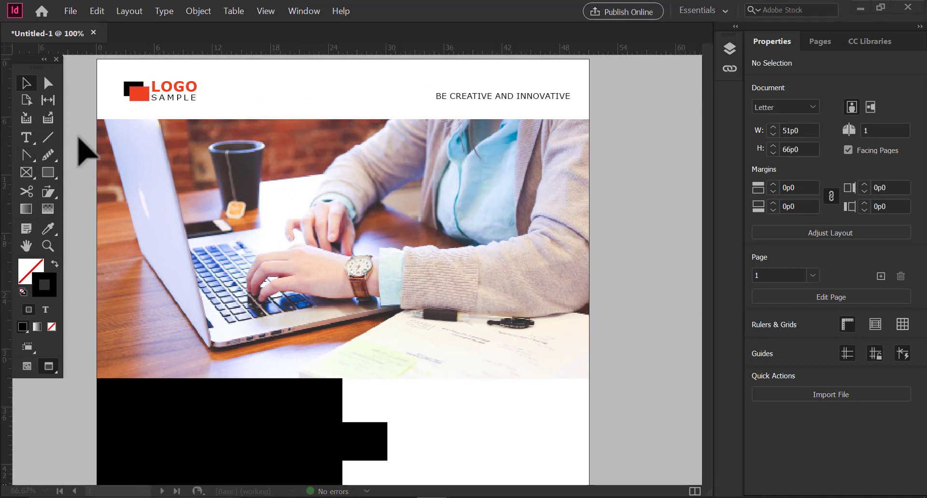
key("t")
key("v")
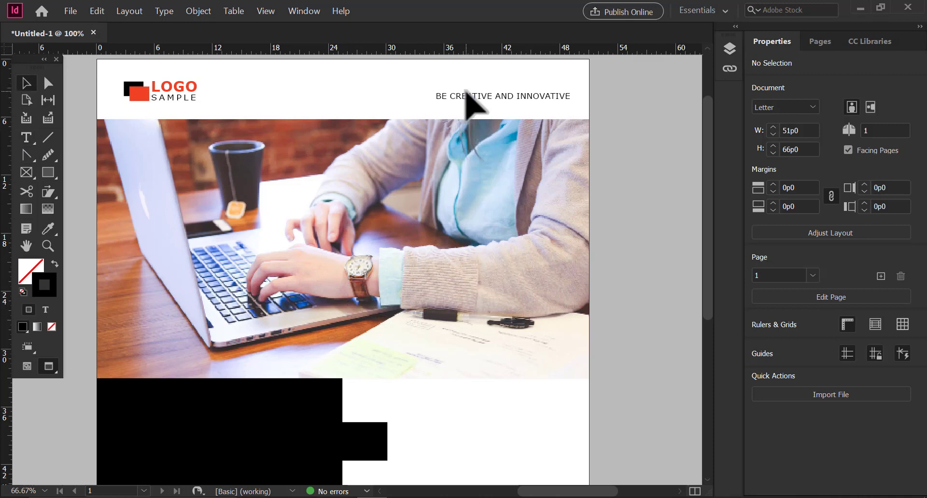
left_click(472, 99)
left_click_drag(356, 167, 197, 229)
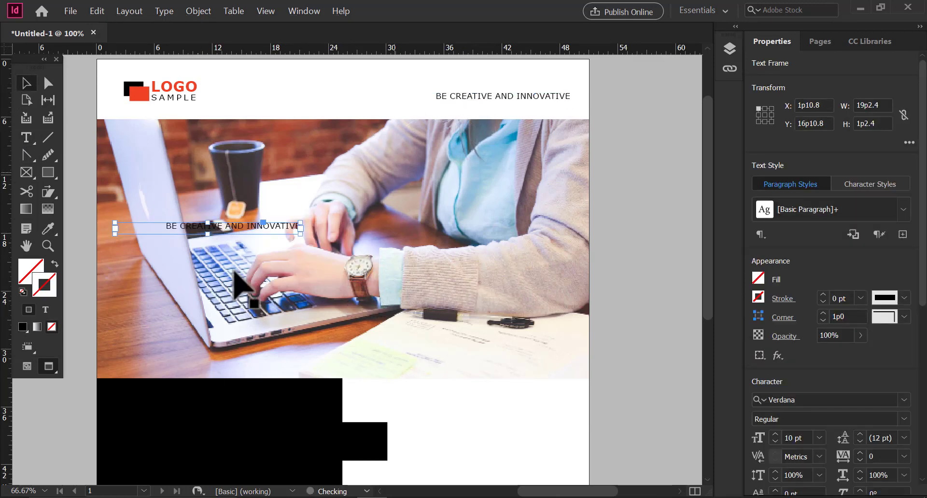
left_click_drag(301, 234, 344, 348)
left_click_drag(228, 223, 230, 170)
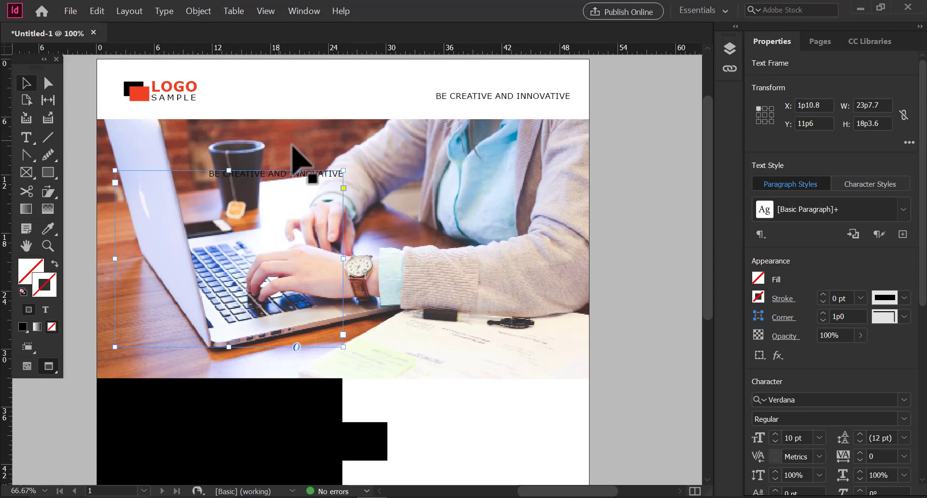
- Format the tagline copy on the photo as bold, left-aligned, 12 pt text
left_click(857, 419)
left_click(791, 464)
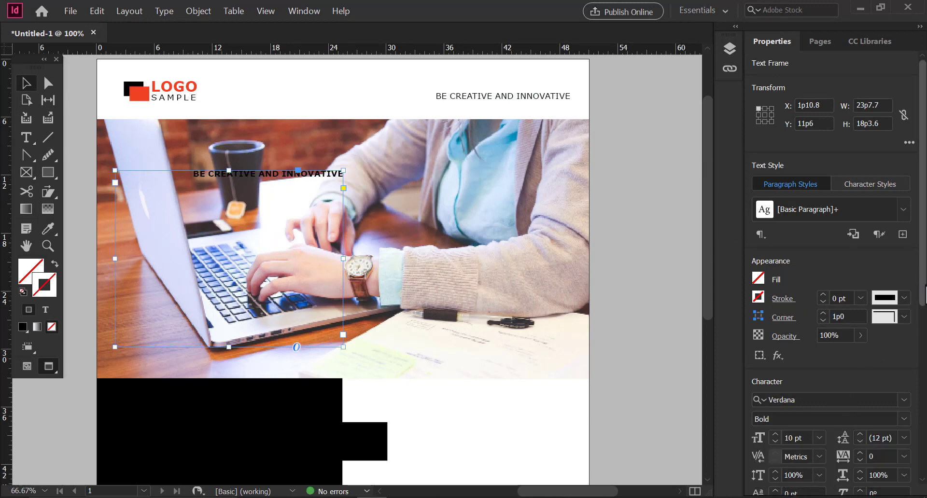
scroll(912, 369, "down", 5)
left_click(759, 466)
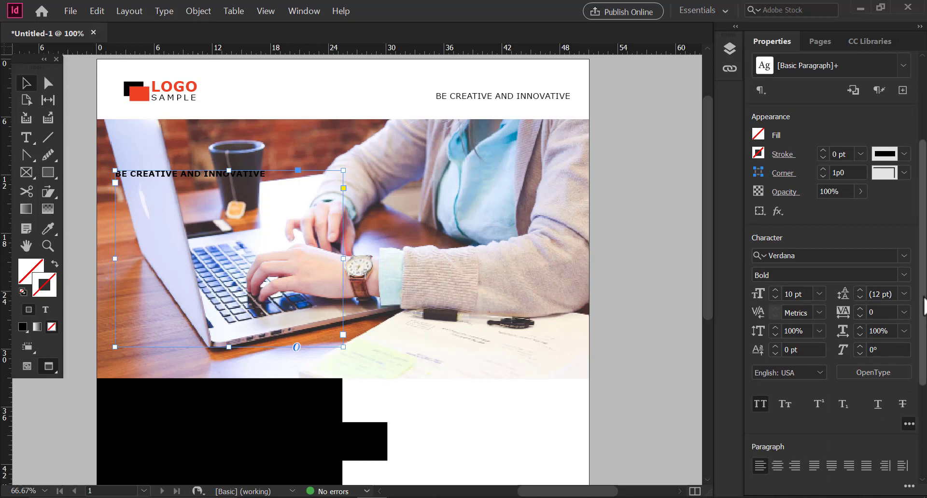
scroll(819, 319, "up", 1)
left_click(819, 320)
left_click(806, 187)
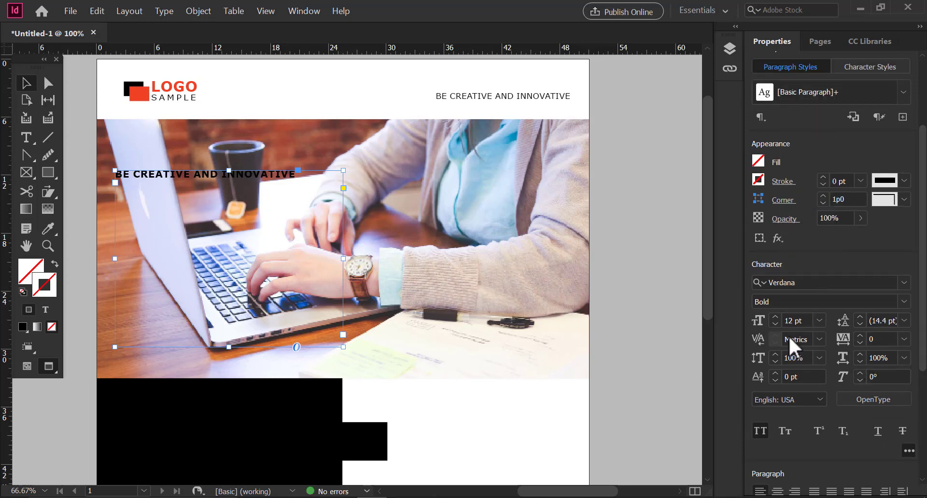
- Replace the text of the tagline copy on the photo with "We help you turn your ideas into reality"
double_click(242, 172)
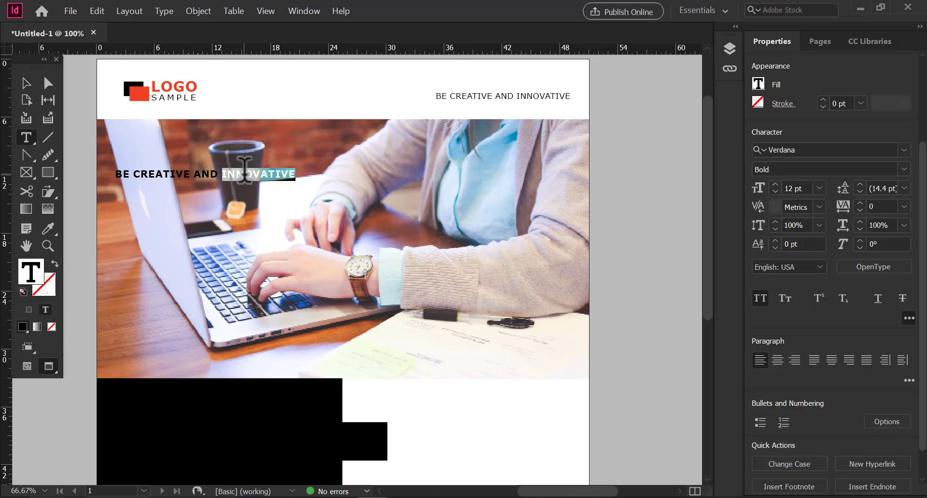
triple_click(246, 172)
type("W")
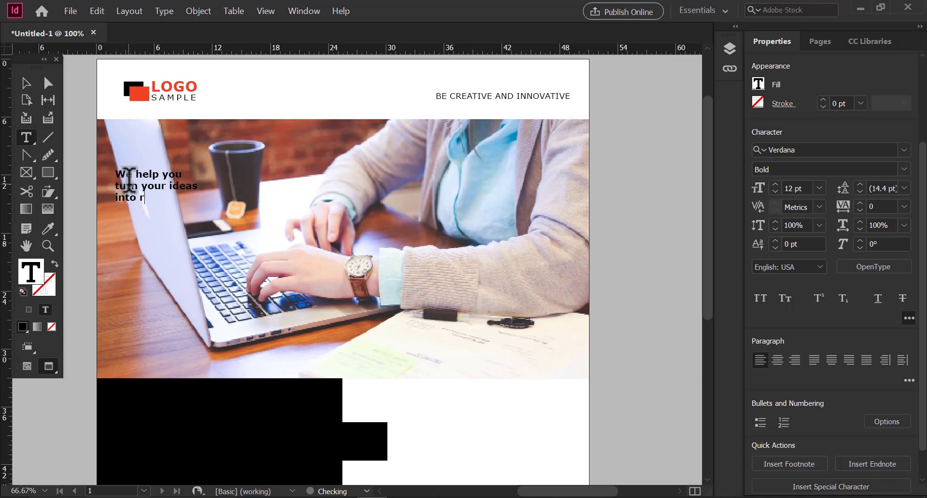
- Set all of the headline text on the photo to 36 pt
key("ctrl+a")
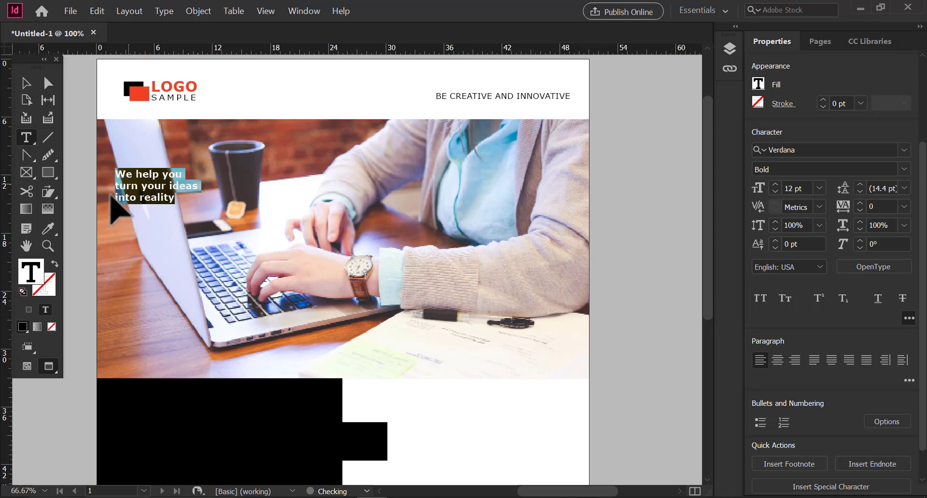
left_click_drag(111, 203, 684, 260)
left_click(819, 188)
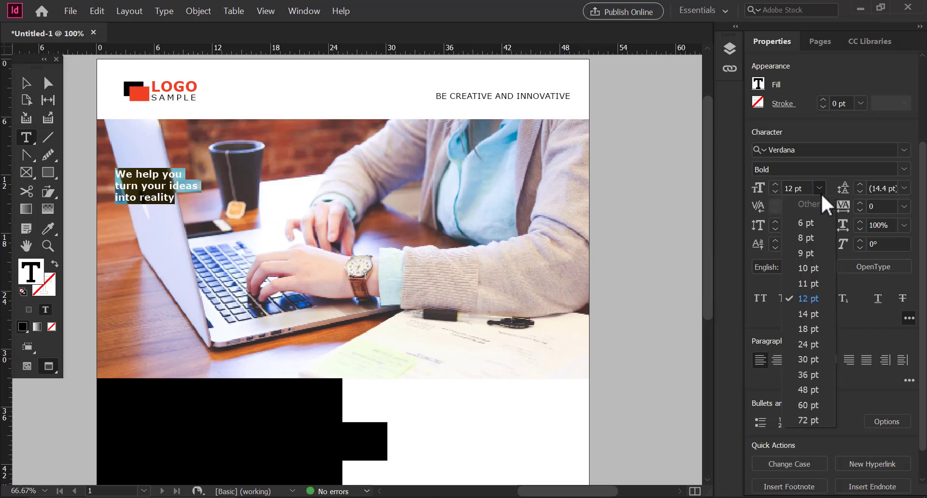
left_click(805, 377)
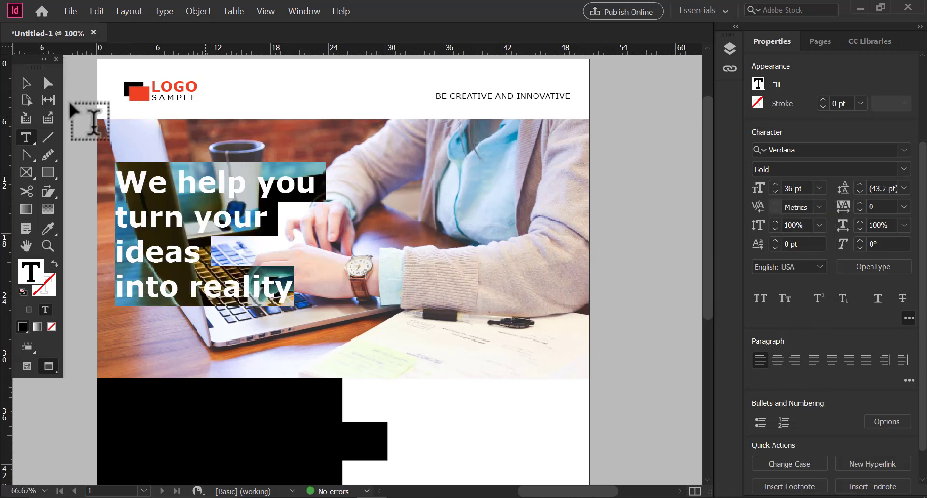
left_click(27, 83)
left_click_drag(156, 220, 157, 228)
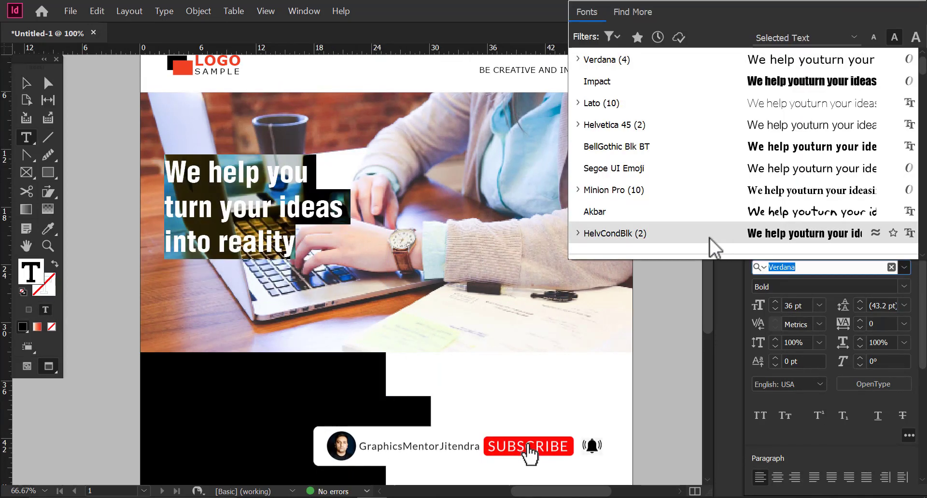
- Change the headline's font to HelvCondBlk Bold and its horizontal scale to 108%
left_click(775, 232)
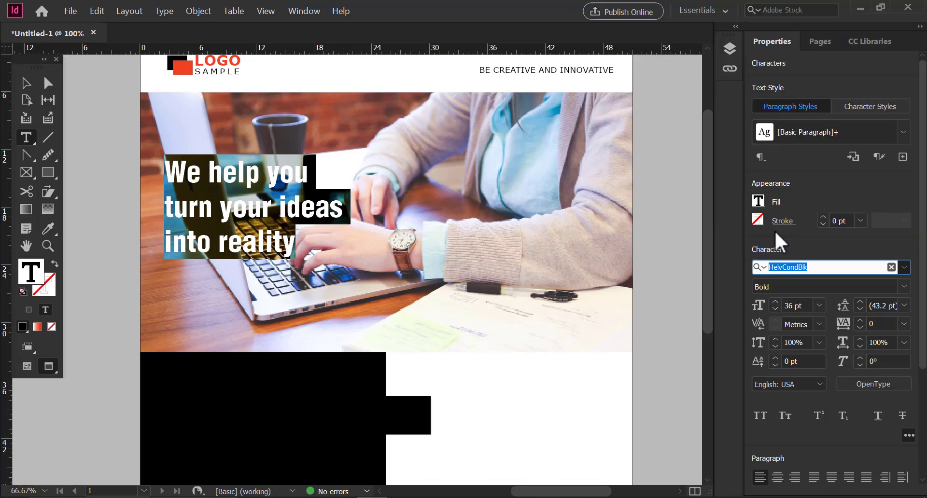
left_click(860, 340)
left_click(860, 340)
left_click(861, 340)
left_click(861, 340)
left_click(861, 340)
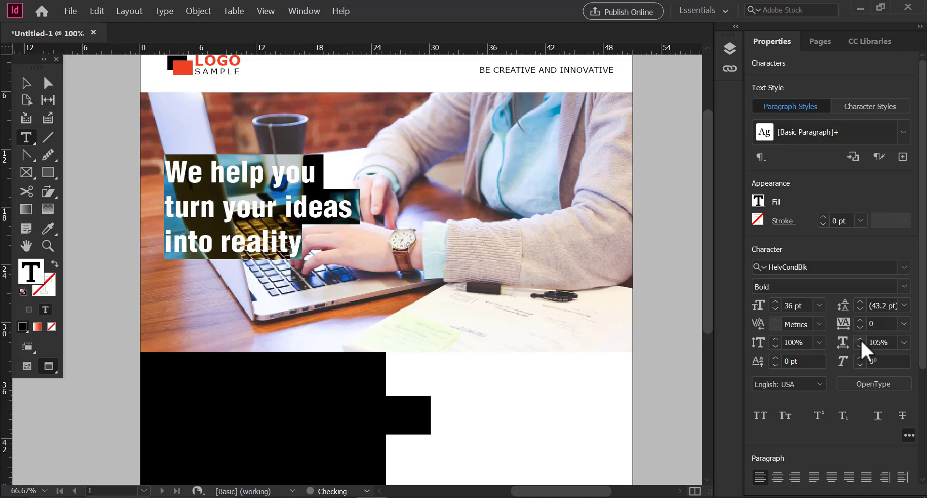
left_click(860, 339)
left_click(861, 340)
left_click(861, 340)
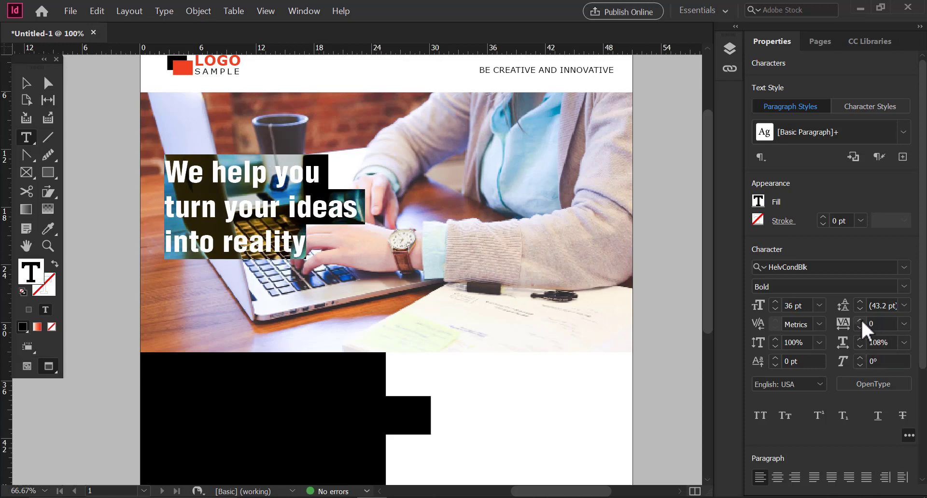
- Increase the headline's font size to 44 pt
left_click(775, 302)
left_click(775, 301)
left_click(775, 302)
left_click(776, 302)
left_click(776, 302)
left_click(775, 301)
left_click(776, 302)
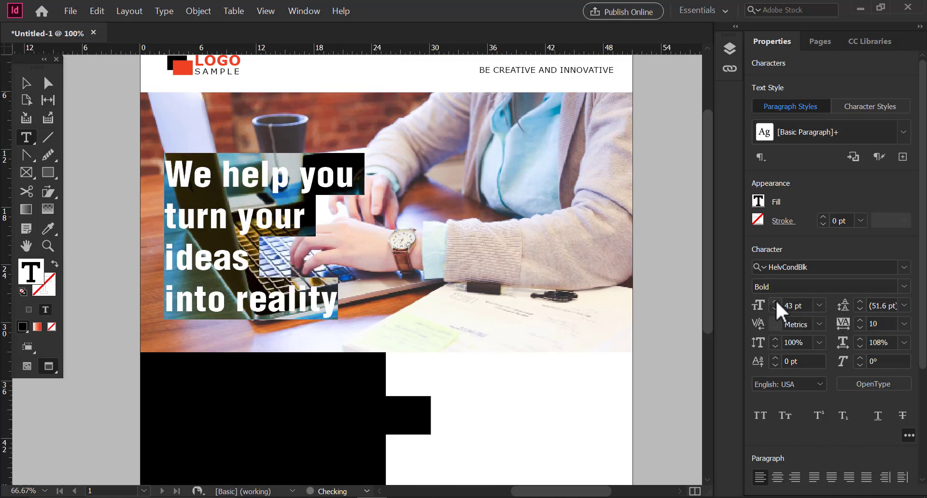
left_click(776, 301)
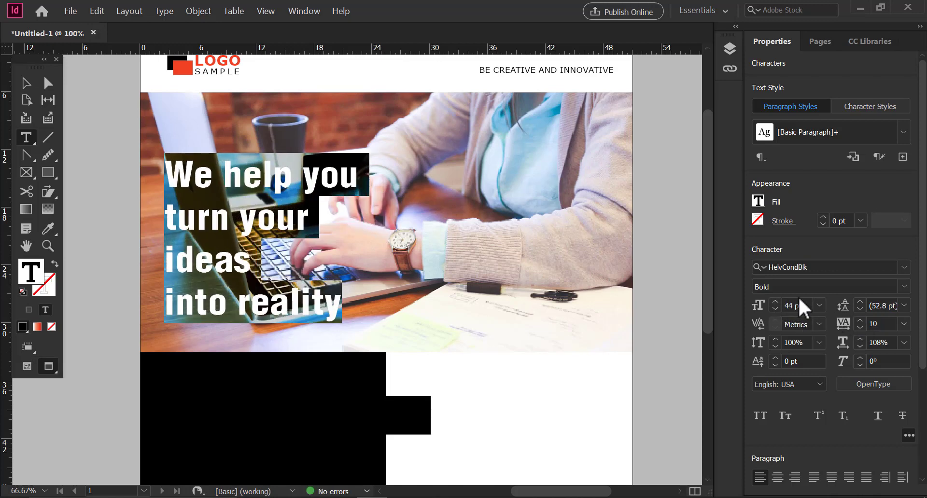
- Tighten the headline's leading to 42 pt
left_click(861, 309)
left_click(861, 310)
left_click(860, 310)
left_click(860, 310)
left_click(860, 309)
left_click(860, 310)
left_click(860, 310)
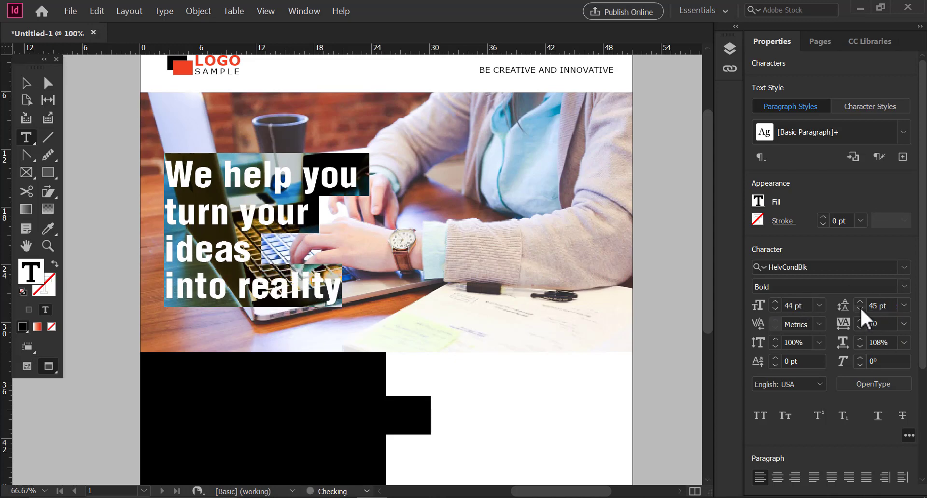
left_click(860, 310)
left_click(860, 309)
left_click(859, 308)
left_click(858, 309)
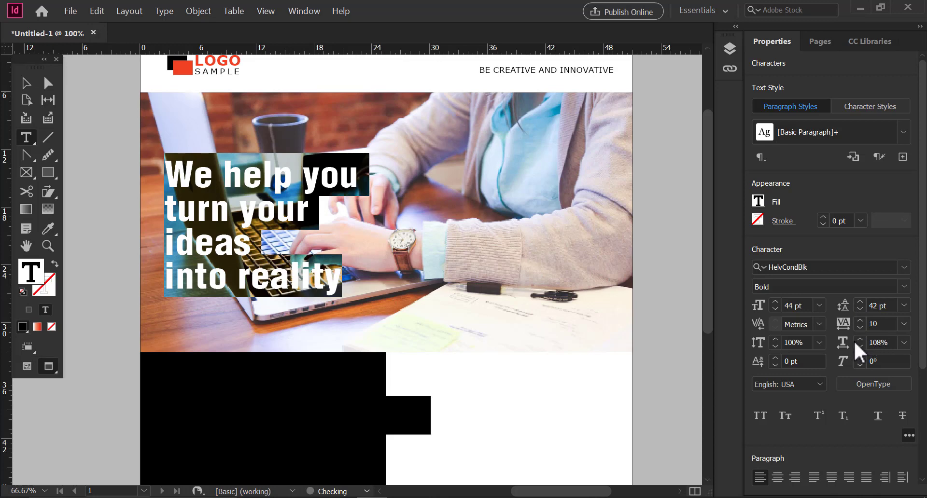
- Adjust the headline's tracking to 40 and its horizontal scale to 107%
left_click(860, 340)
left_click(860, 340)
left_click(860, 339)
left_click(860, 340)
left_click(860, 340)
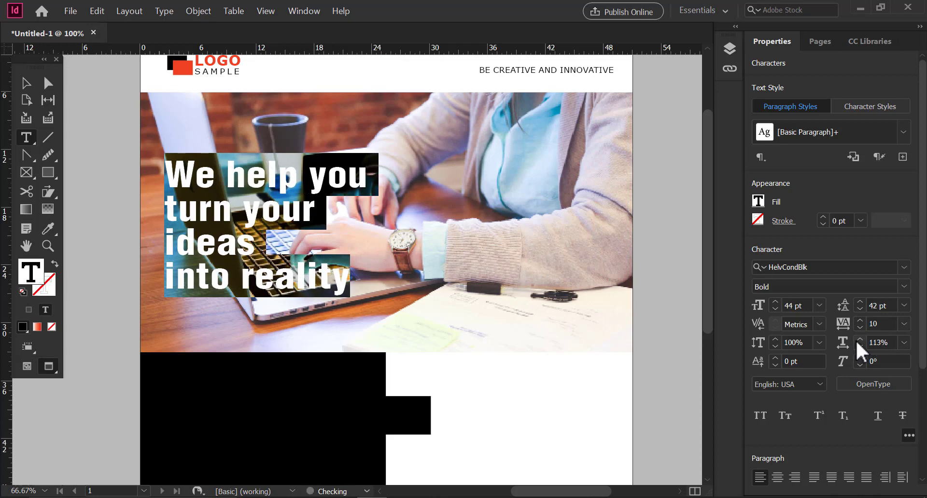
left_click(860, 346)
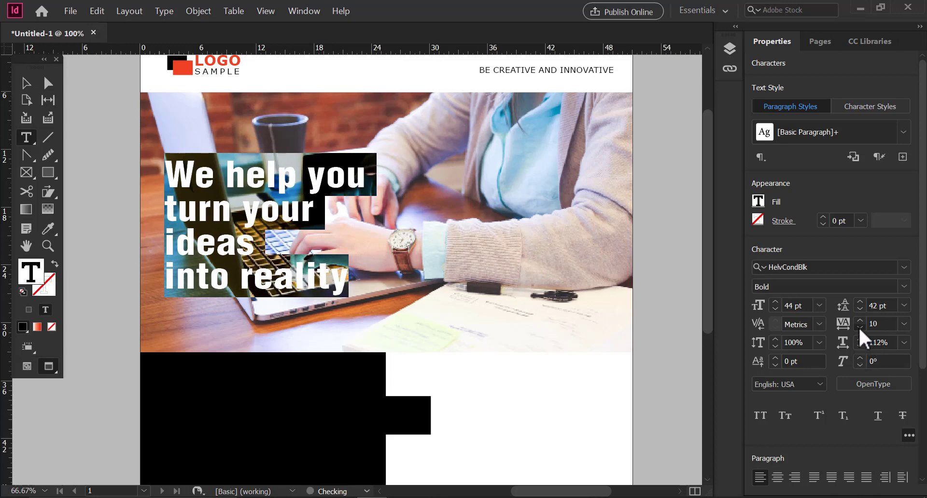
left_click(860, 328)
left_click(860, 328)
left_click(860, 320)
left_click(861, 320)
left_click(860, 320)
left_click(860, 346)
left_click(860, 346)
left_click(860, 346)
left_click(861, 346)
left_click(860, 346)
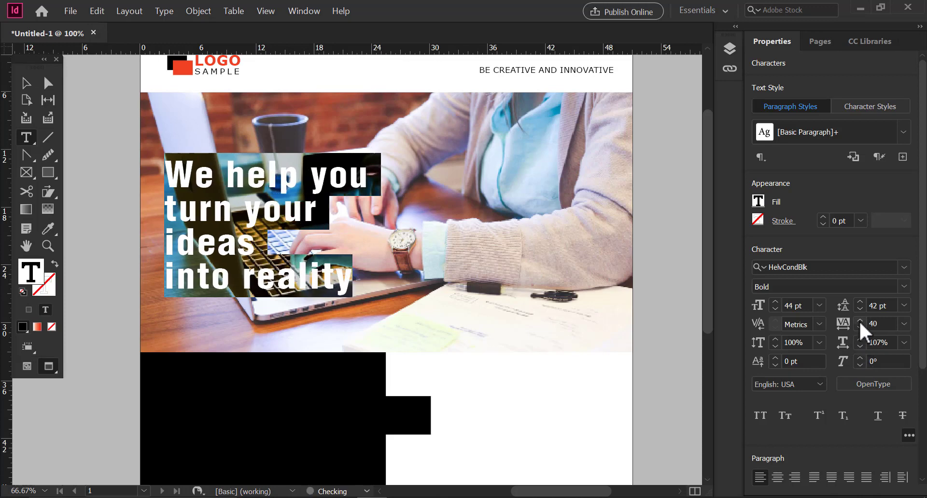
- Resize the headline frame to about 32p1 by 11p2 and move it to about X 2p1.2, Y 14p3.9 on the photo
key("Escape")
left_click_drag(392, 249, 474, 249)
left_click_drag(320, 338, 434, 274)
mouse_move(309, 259)
left_mouse_down()
mouse_move(305, 270)
mouse_move(303, 261)
left_mouse_up()
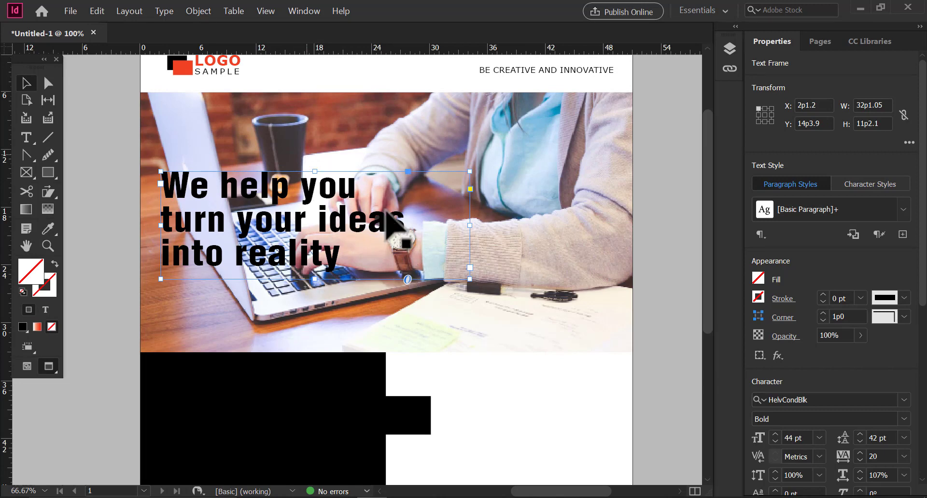
- Change the font of the header tagline "BE CREATIVE AND INNOVATIVE" to Helvetica 45 and deselect it
left_click(585, 71)
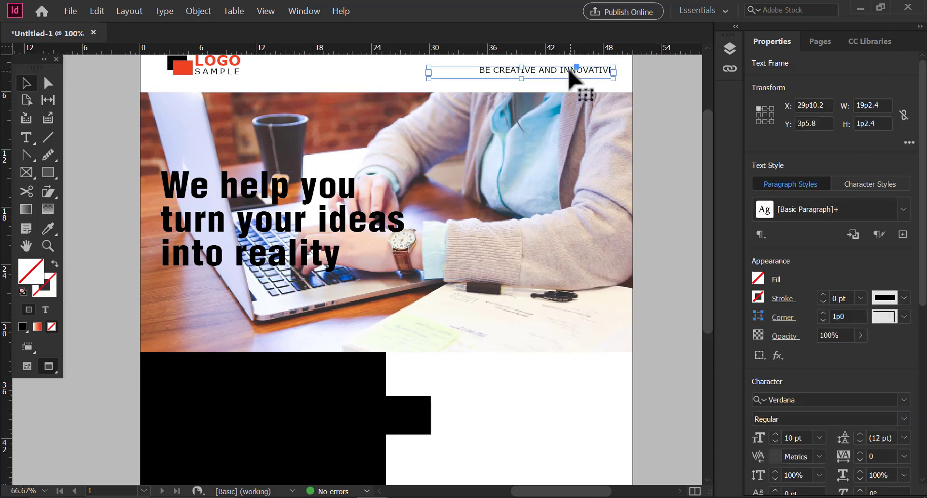
left_click(905, 403)
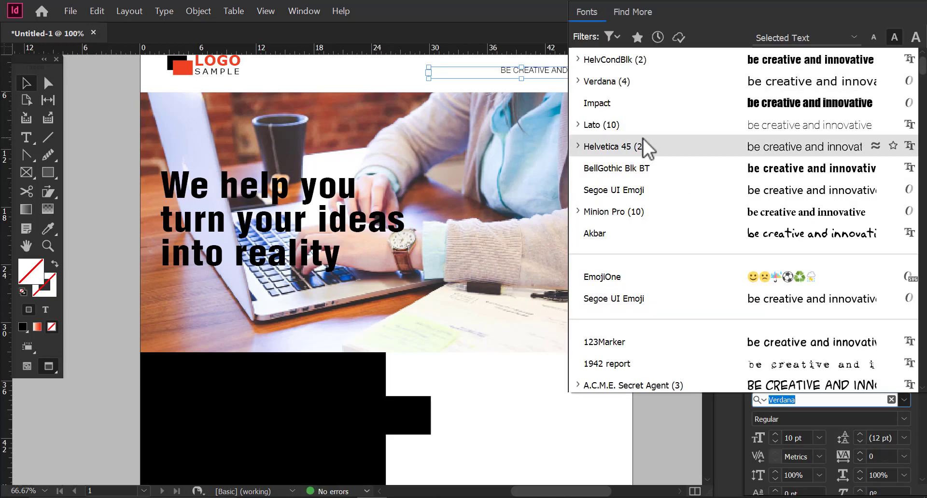
left_click(646, 144)
left_click(672, 135)
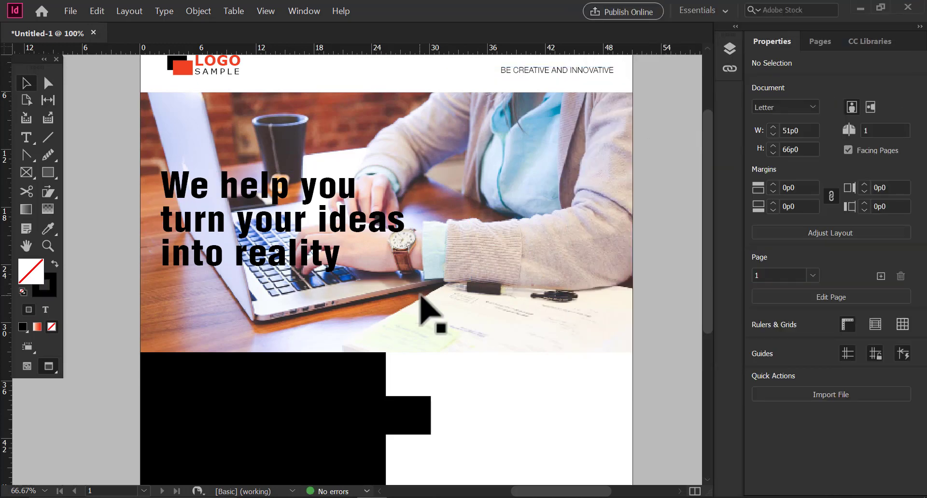
- Duplicate the headline below the photo at about X 26p2.4, Y 32p6 and set the copy's text to 18 pt
scroll(291, 222, "up", 2)
scroll(291, 222, "down", 5)
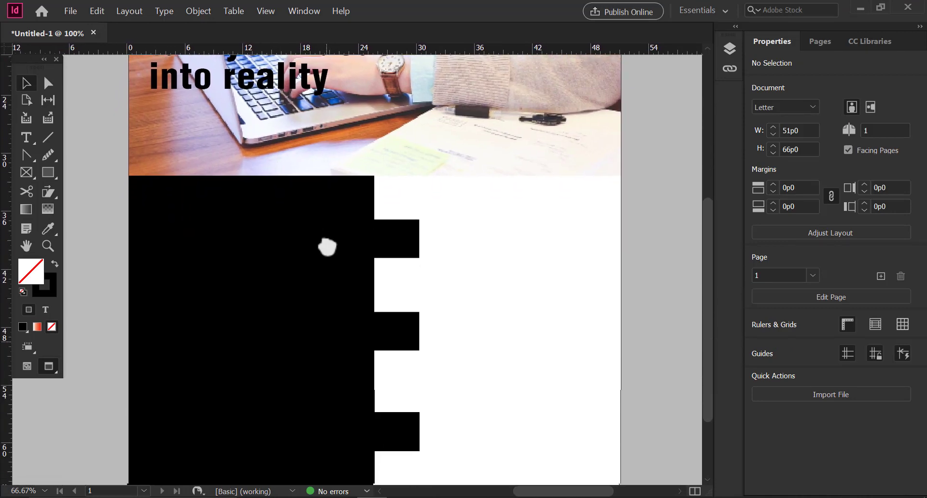
scroll(311, 290, "up", 3)
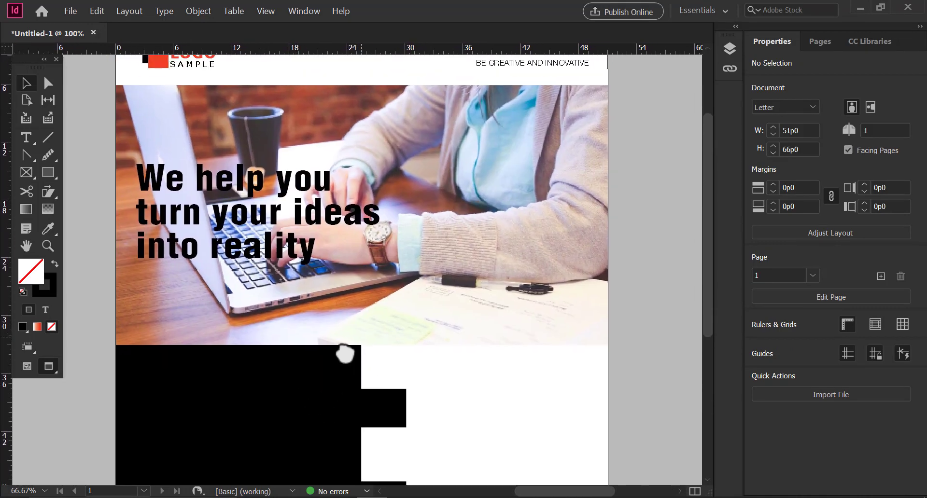
left_click_drag(244, 231, 475, 405, "alt")
triple_click(474, 397)
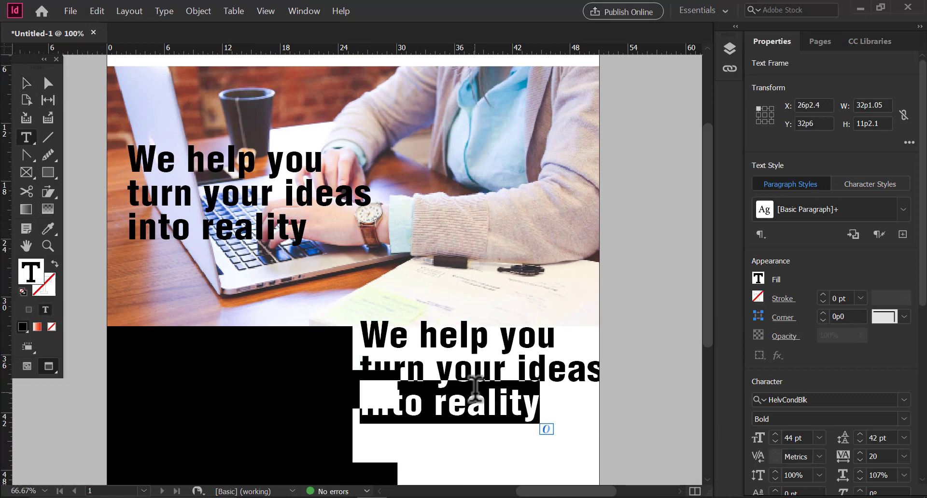
key("ctrl+a")
left_click(820, 306)
left_click(806, 198)
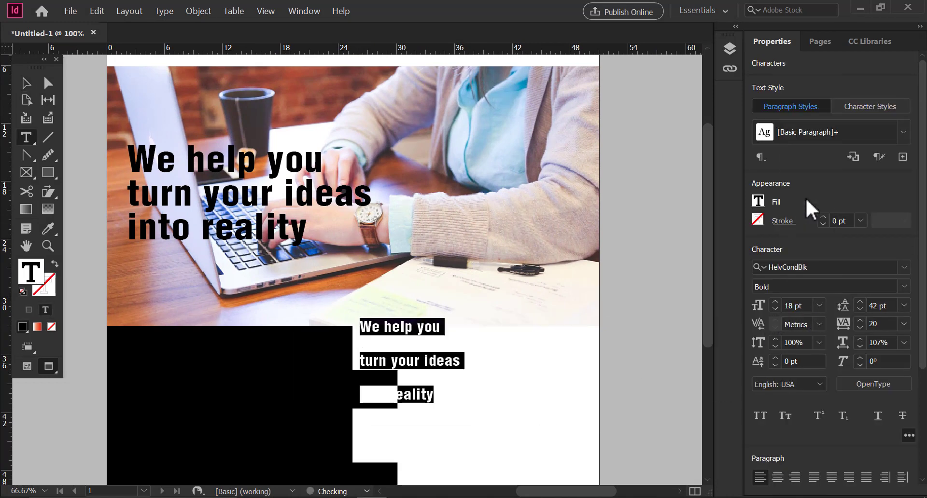
- Replace the headline copy's text with "About Us" and fill it with white
type("About Us")
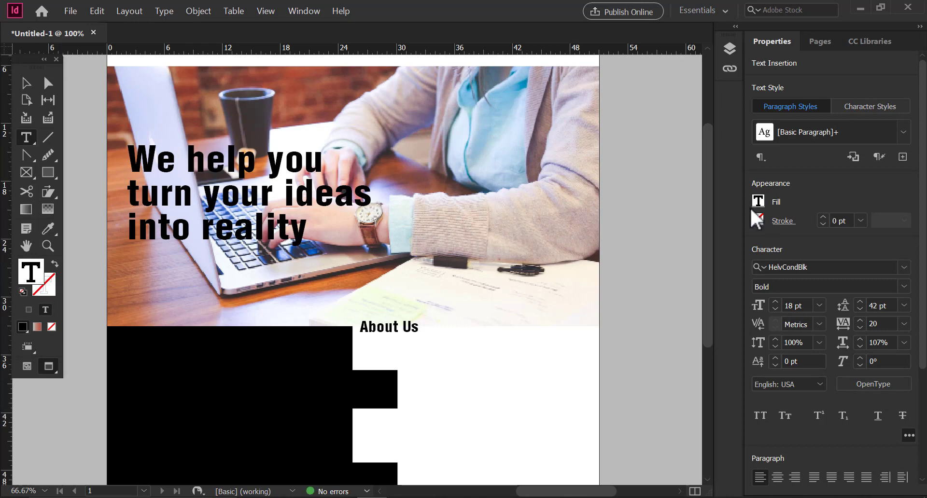
key("ctrl+a")
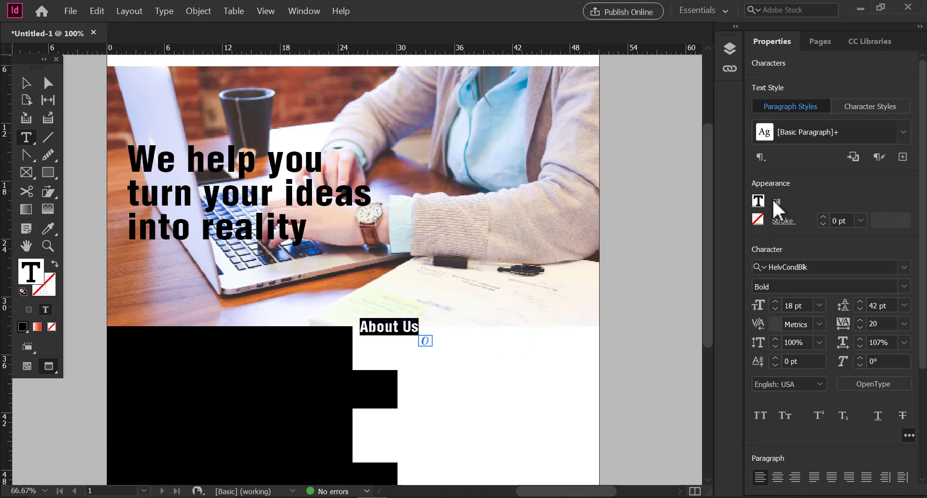
left_click(759, 200)
left_click(628, 327)
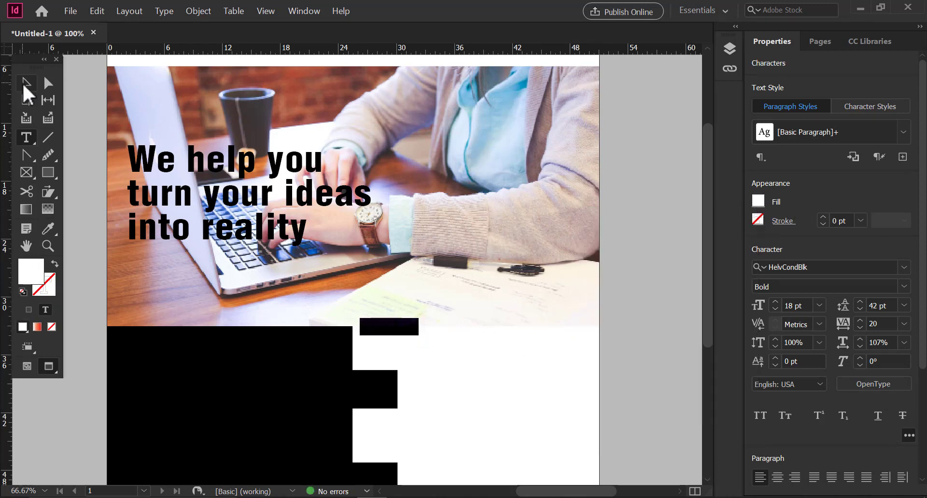
- Shrink the "About Us" frame to about 6p6 by 1p9.8 and place it on the black block at X 2p4.2, Y 34p11.8
left_click(26, 83)
left_click_drag(517, 430, 517, 352)
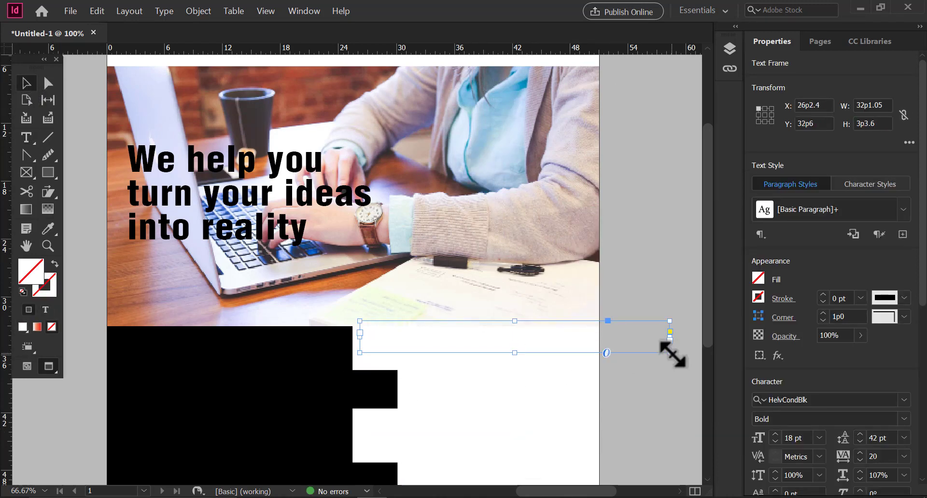
left_click_drag(670, 352, 185, 363)
key("Right")
key("Right")
key("Right")
- Set the "About Us" heading's font size to 16 pt
triple_click(174, 351)
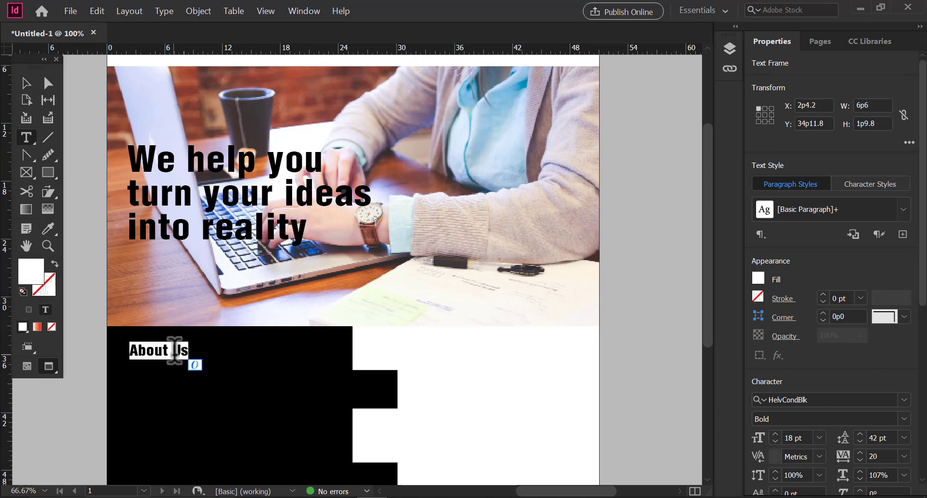
type("16")
key("Return")
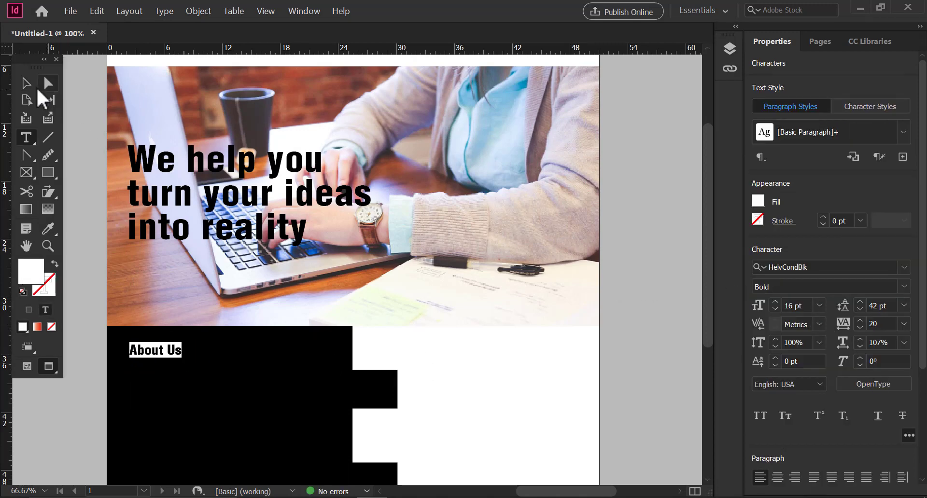
left_click(27, 83)
- Duplicate the "About Us" heading straight down the black block to X 2p4.2, Y 50p3.1
scroll(377, 306, "down", 5)
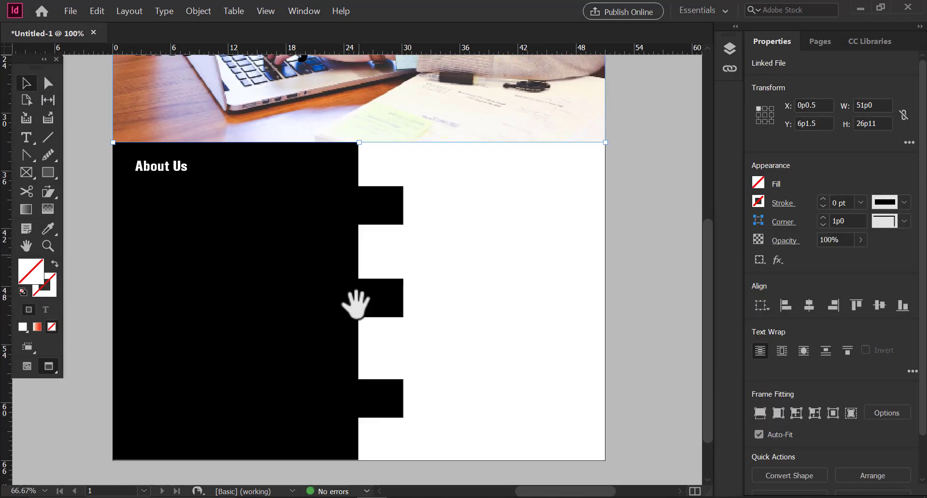
left_click_drag(155, 167, 158, 314)
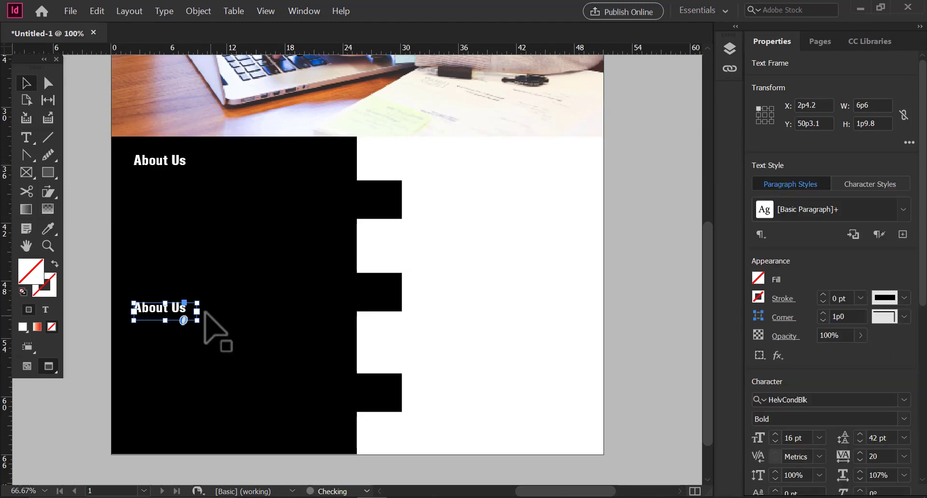
key("Escape")
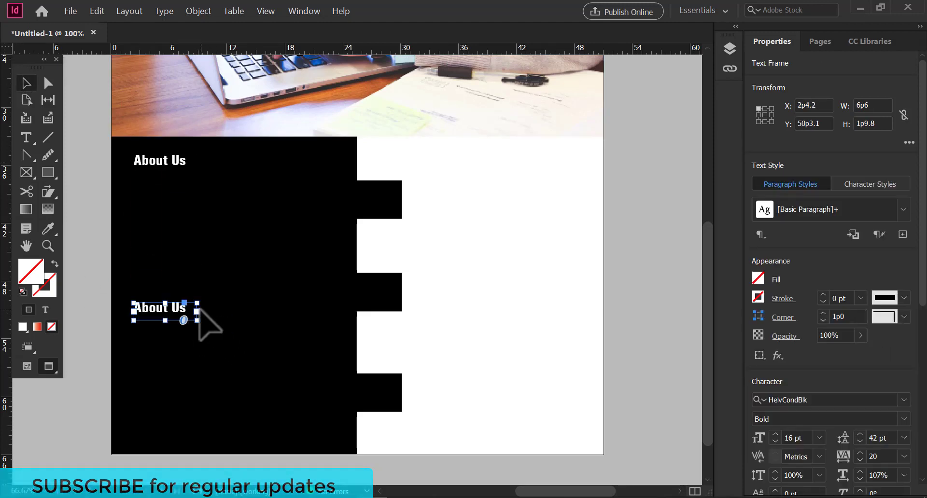
- Widen the lower heading's frame to 17p9 and replace its text with "Who choose us?"
left_click_drag(197, 303, 306, 296)
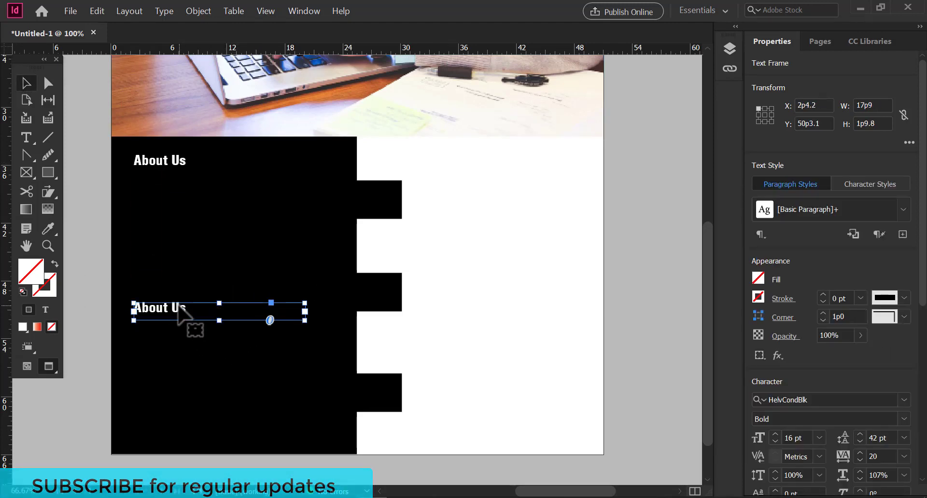
triple_click(181, 306)
type("Who choose us?")
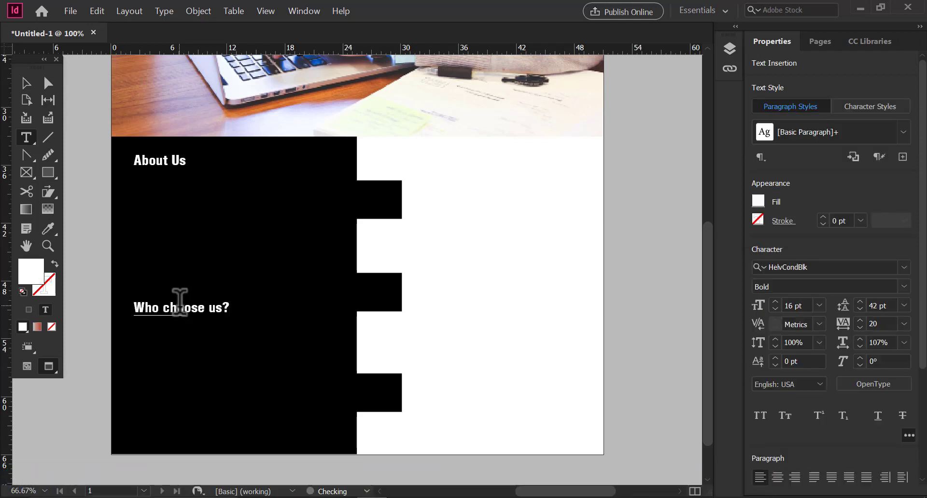
- Duplicate the "Who choose us?" heading onto the white area beside the black block and set the copy's text fill to [Black]
key("Escape")
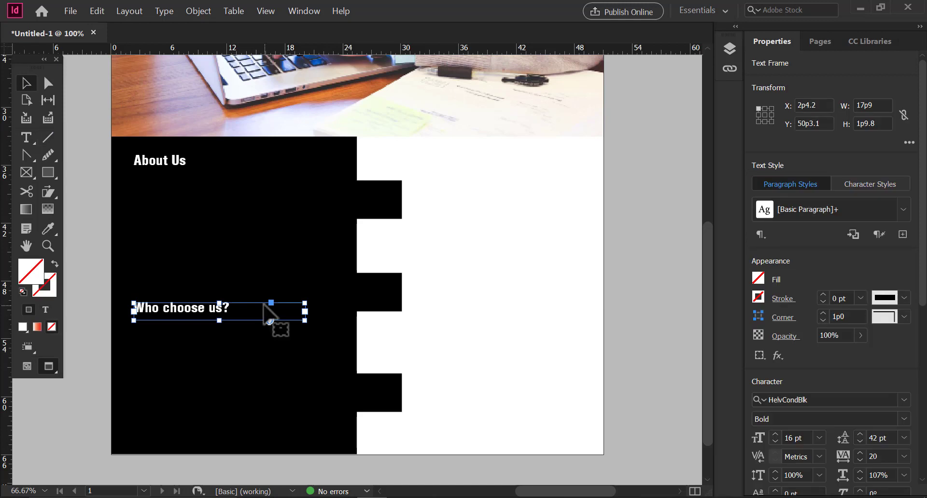
left_click_drag(232, 307, 452, 153)
double_click(453, 153)
key("ctrl+a")
left_click(759, 201)
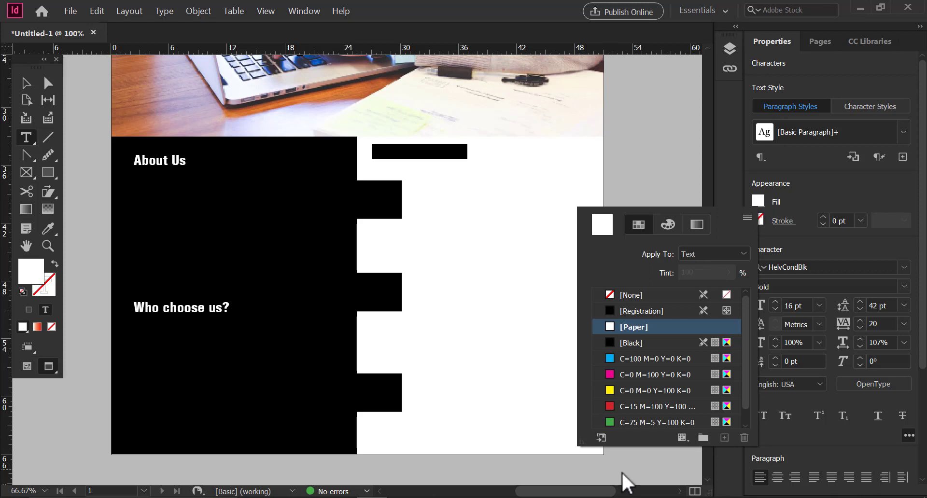
left_click(611, 343)
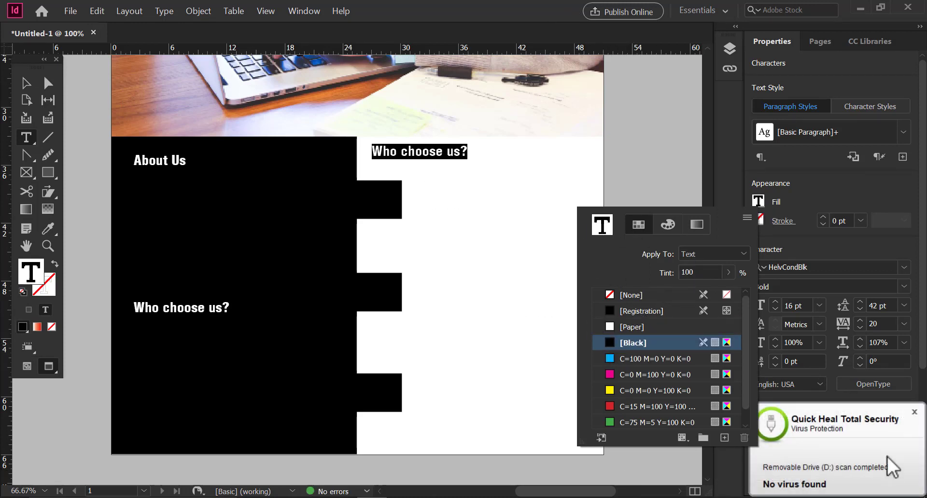
- Dismiss the security and drive notifications and close the USB ejection message
left_click(907, 439)
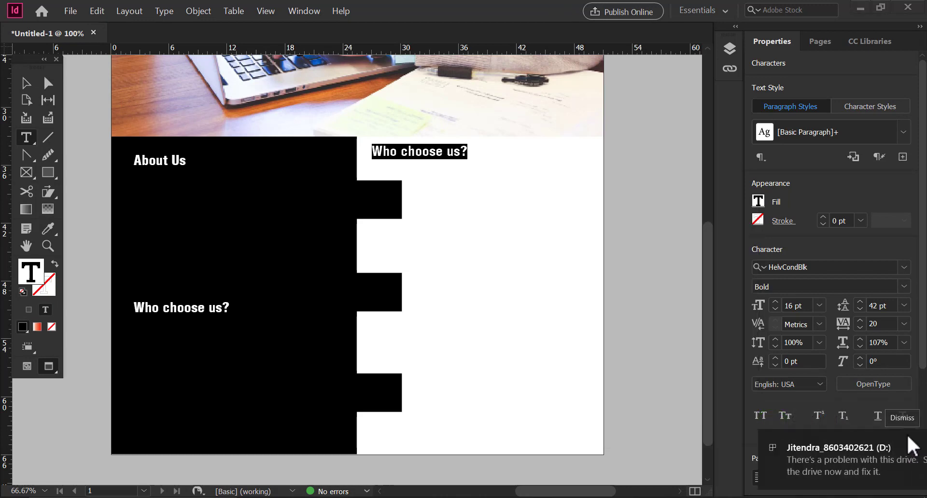
left_click(906, 441)
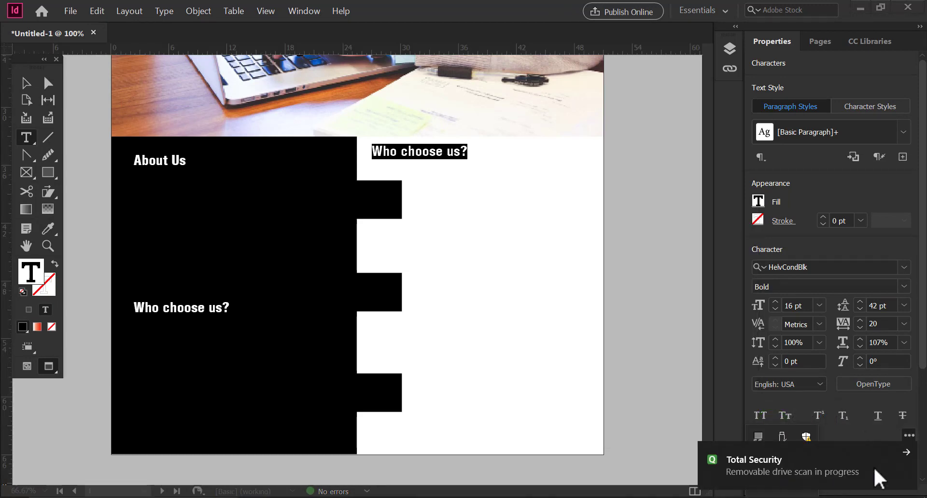
left_click(910, 453)
left_click(782, 497)
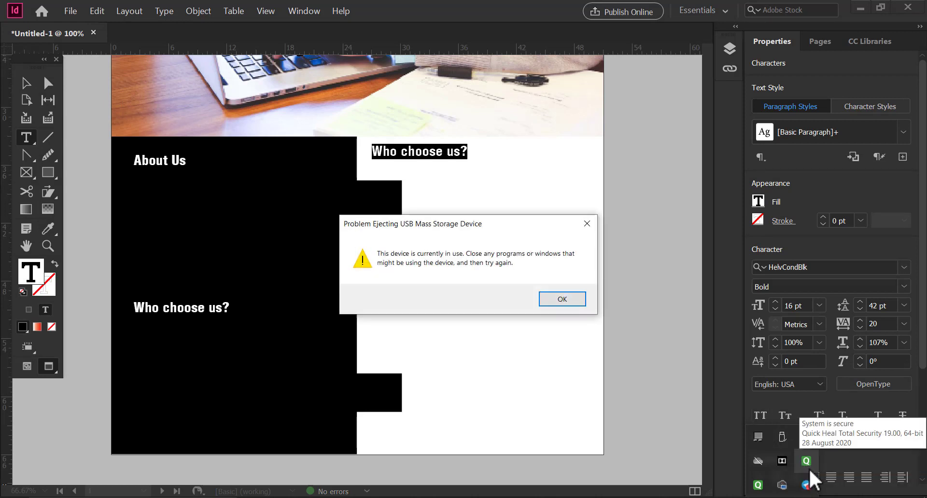
left_click(553, 299)
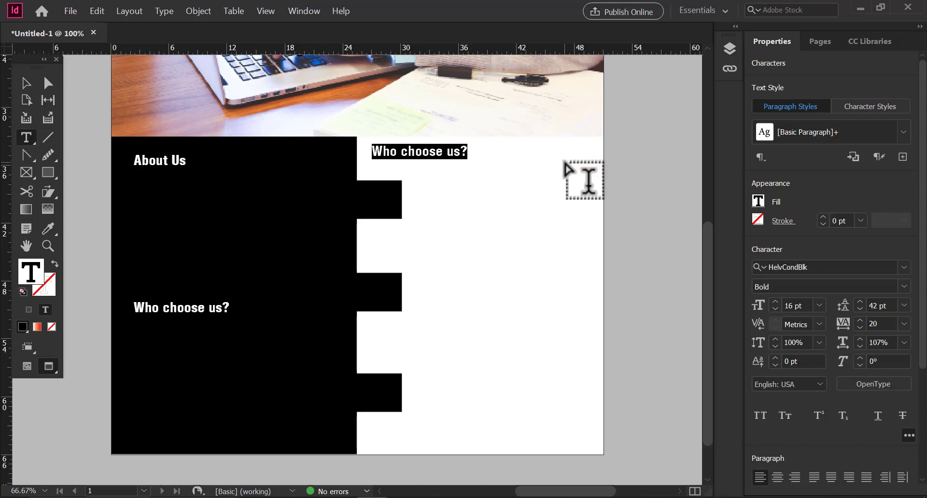
- Replace the copied heading with "What We Do?", narrow its frame to 8p3.6 and place it at X 31p0, Y 37p7
type("What We Do?")
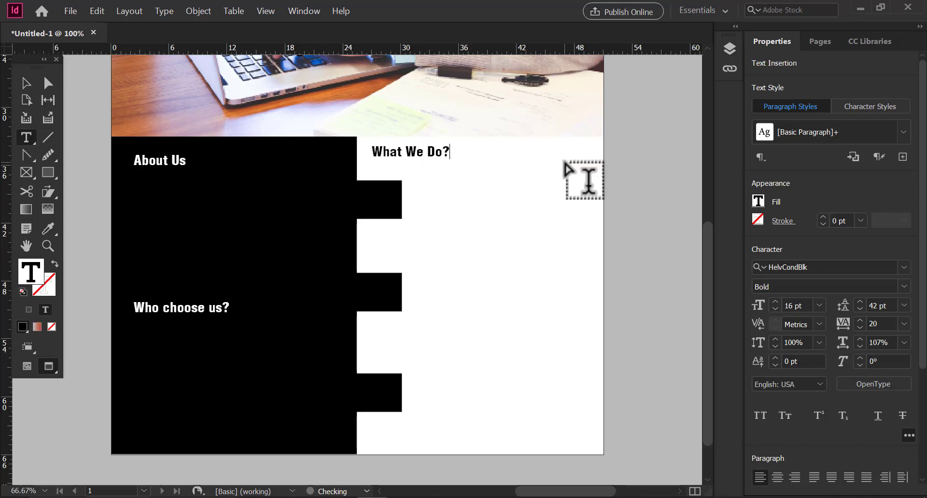
left_click(27, 83)
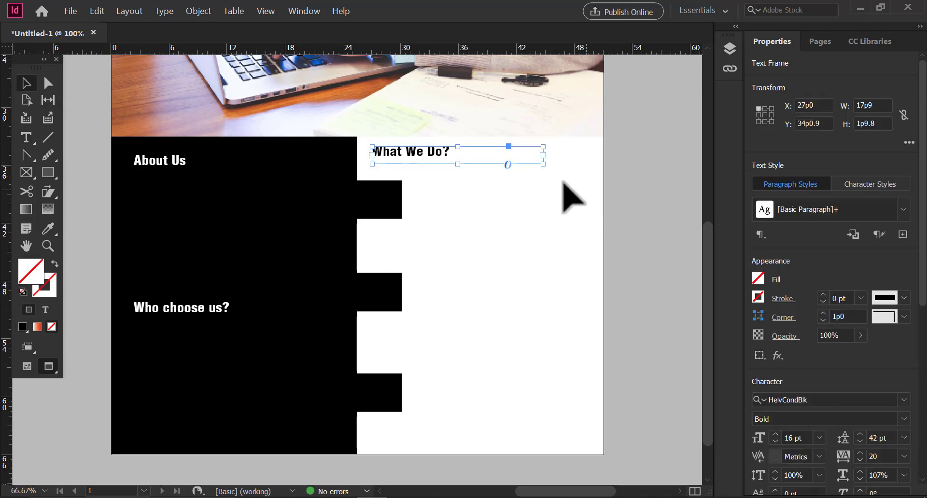
left_click_drag(543, 155, 475, 190)
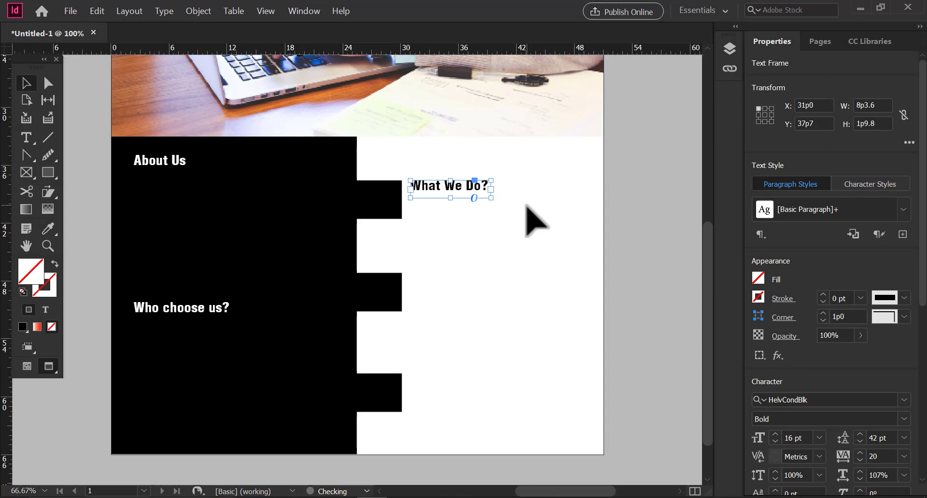
left_click_drag(425, 186, 432, 249)
left_click(434, 176)
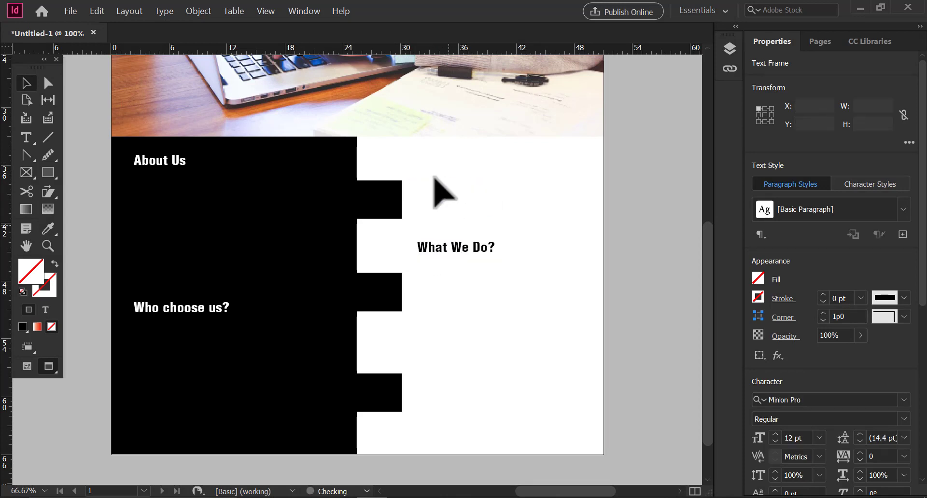
key("ctrl+z")
- Duplicate the "What We Do?" heading down beside the middle black tab and color the copy's text C=0 M=90 Y=100 K=0
left_click_drag(435, 192, 441, 283)
triple_click(440, 280)
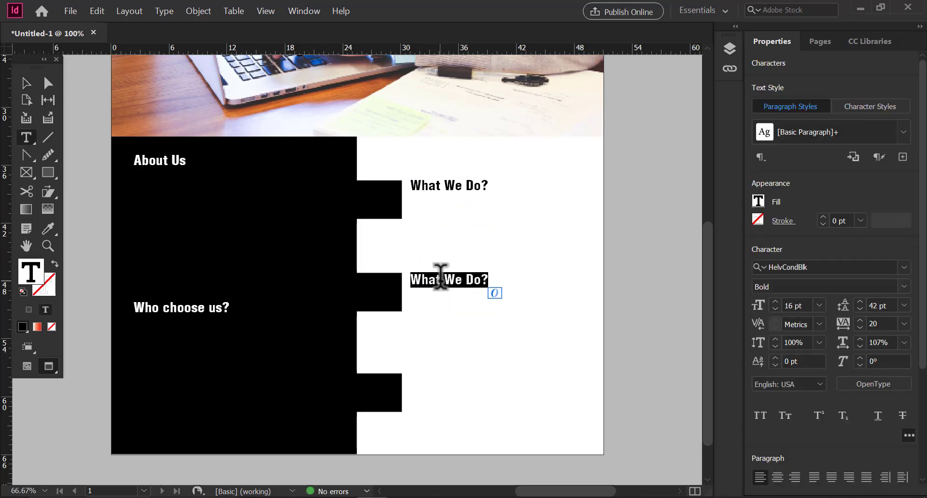
double_click(34, 280)
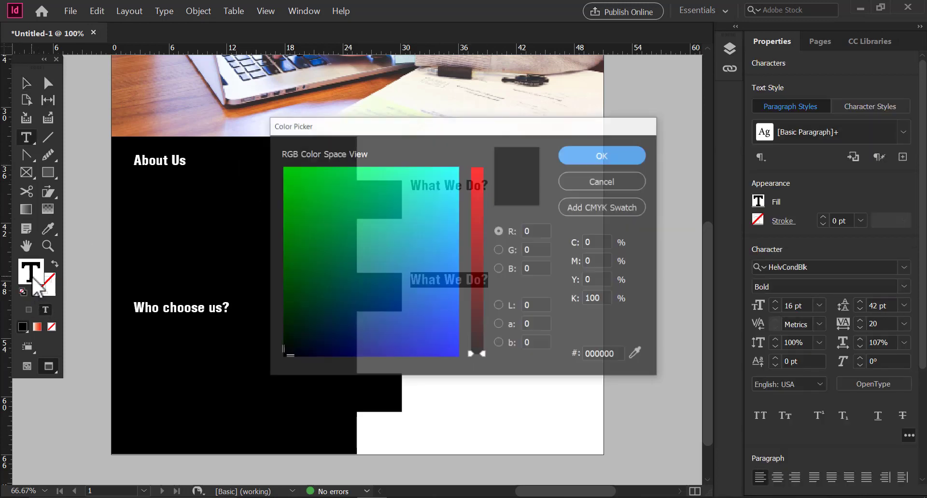
left_click_drag(605, 299, 562, 300)
type("0")
left_click_drag(603, 261, 560, 257)
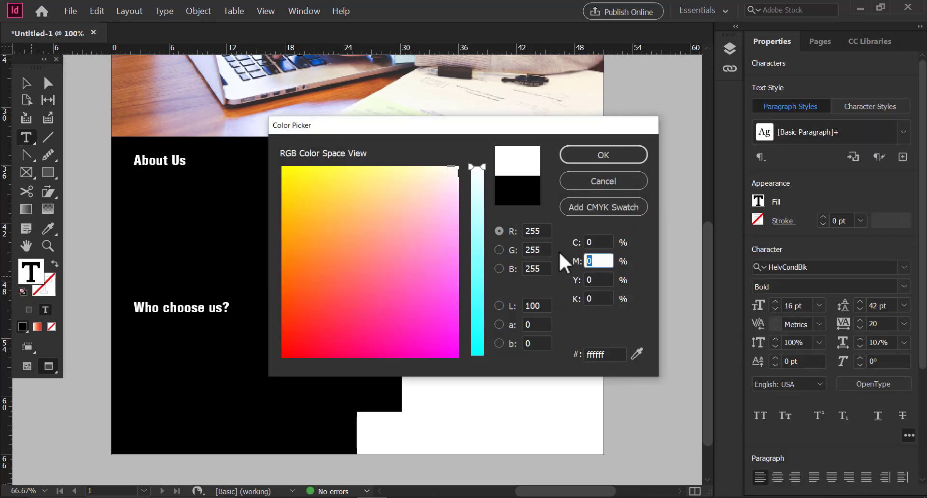
left_click_drag(603, 281, 575, 243)
type("100")
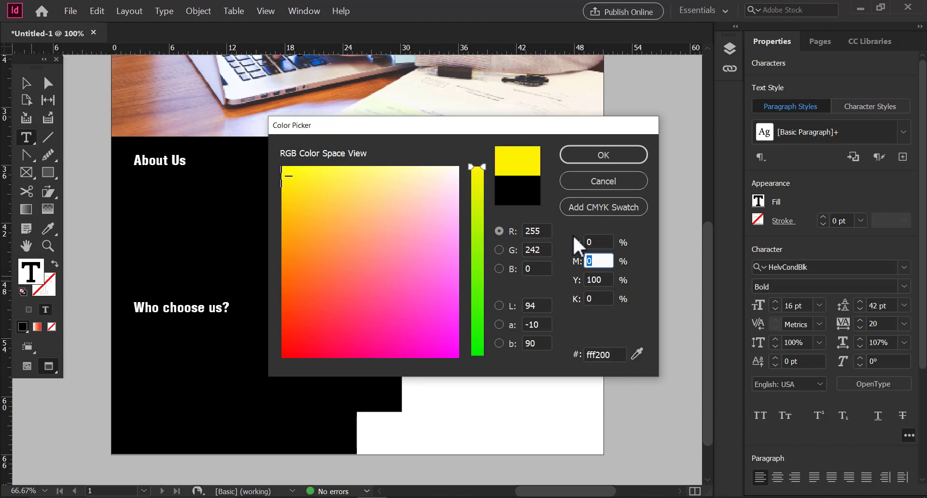
type("90")
key("Tab")
left_click(604, 155)
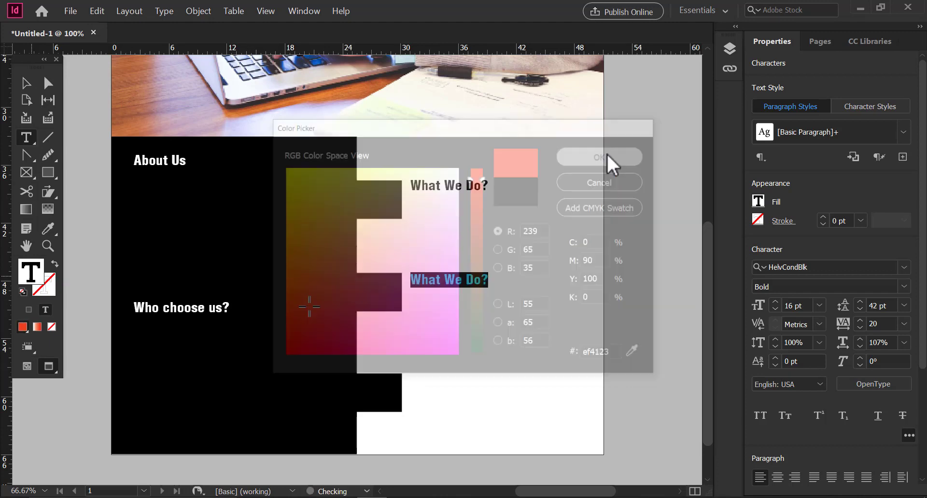
- Duplicate the black "What We Do?" heading straight down beside the lowest black tab
left_click(25, 83)
left_click(614, 294)
left_click_drag(464, 172, 517, 248)
left_click_drag(517, 290, 509, 240)
left_click_drag(464, 321, 459, 288)
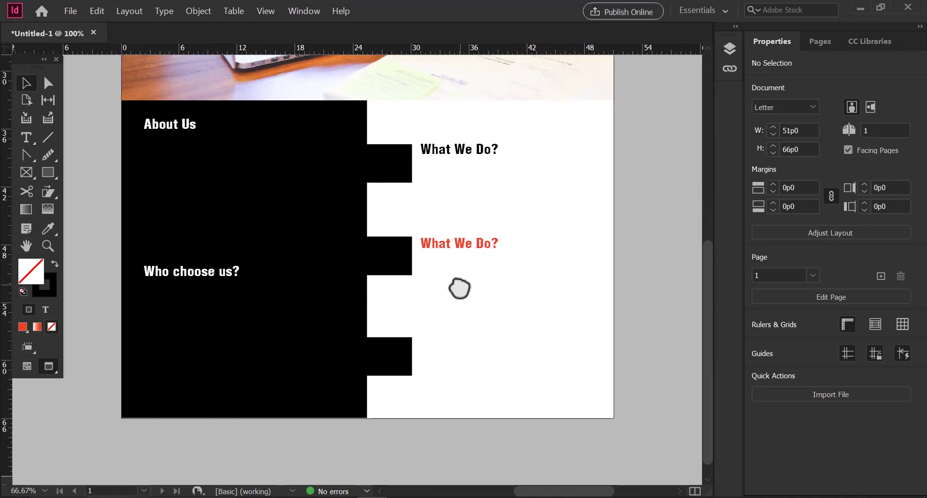
left_click_drag(459, 155, 464, 346)
left_click(612, 228)
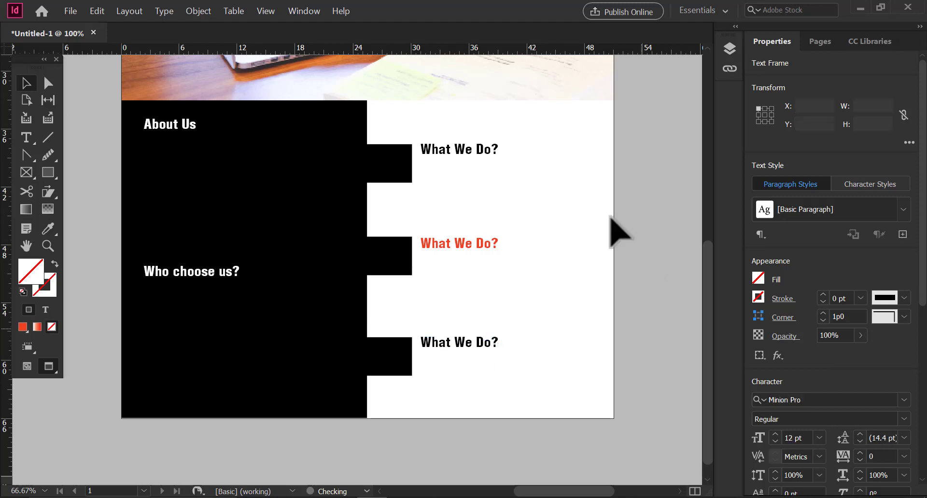
- Set the "We help you turn your ideas into reality" headline's tracking to 10 and its font size to 39 pt
left_click_drag(537, 243, 514, 236)
left_click_drag(445, 219, 429, 248)
left_click_drag(479, 168, 477, 389)
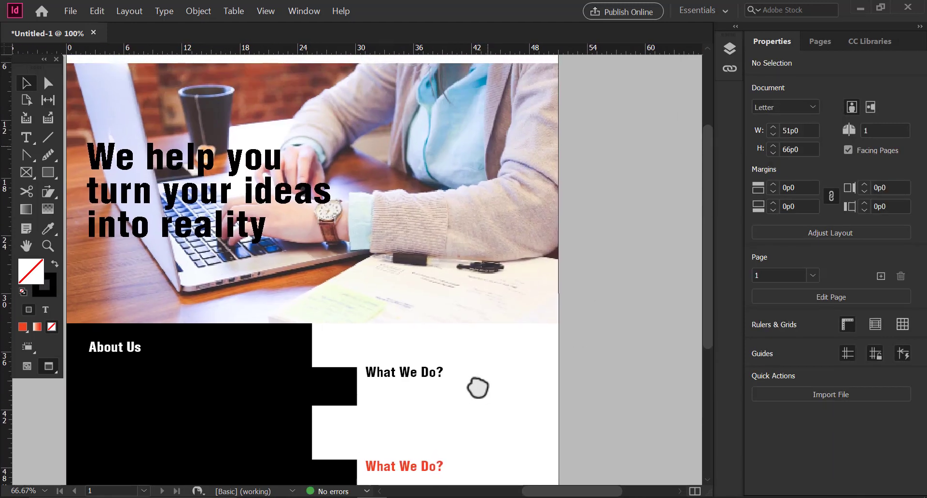
left_click_drag(437, 267, 386, 251)
key("ctrl+minus")
triple_click(290, 227)
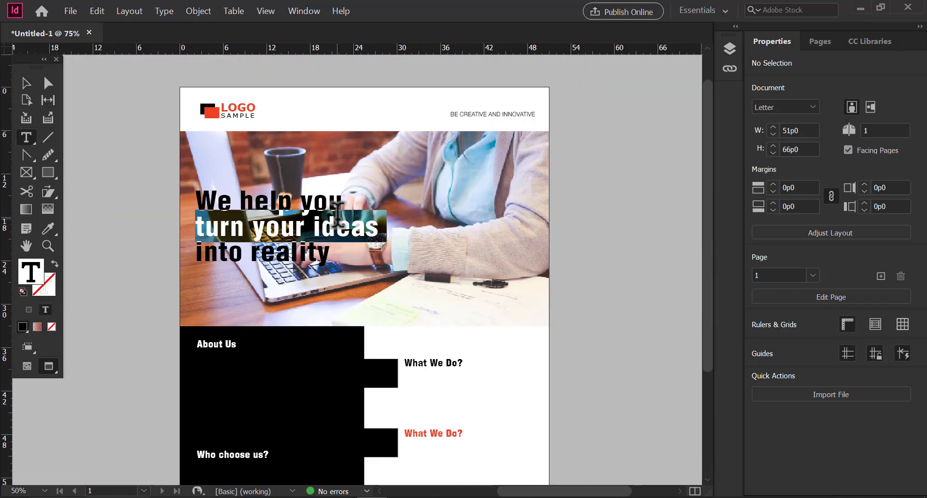
key("ctrl+a")
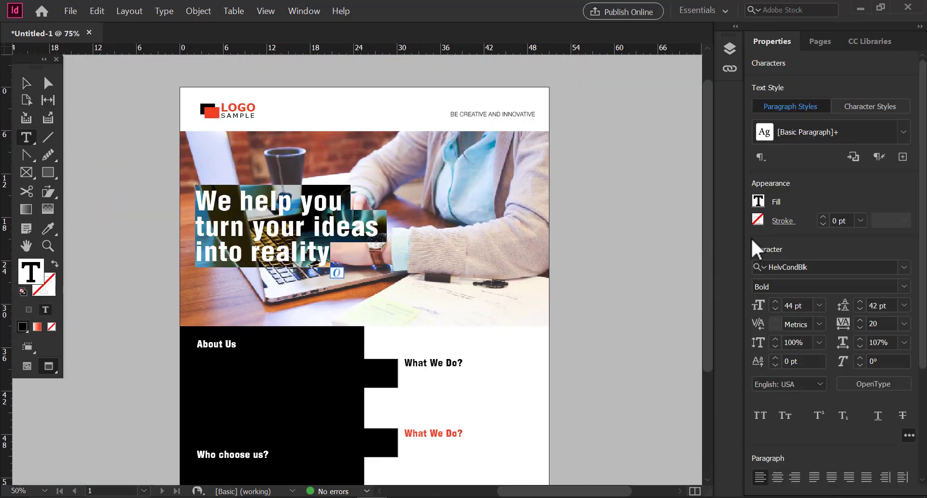
left_click(860, 329)
left_click(776, 309)
left_click(775, 309)
left_click(776, 309)
left_click(775, 309)
left_click(776, 309)
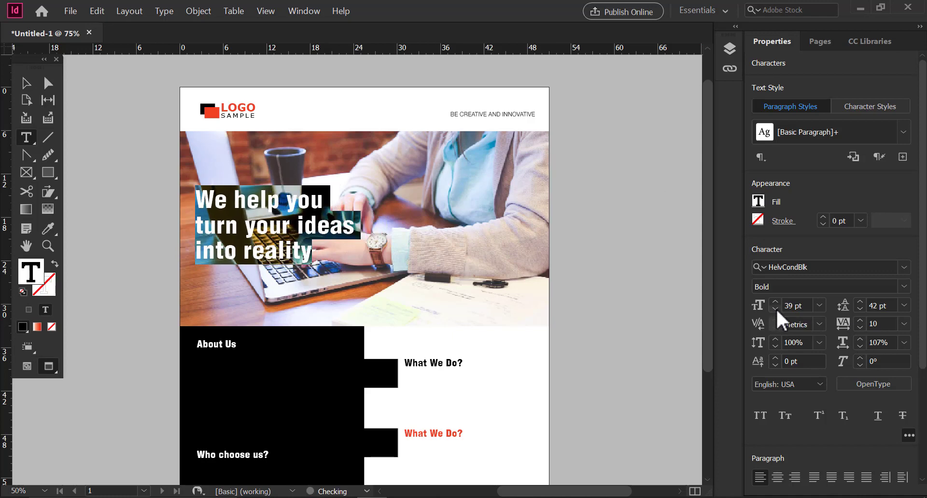
- Move the large headline's frame to X 2p4.2, Y 14p10.8, in line with the "About Us" heading
left_click(27, 83)
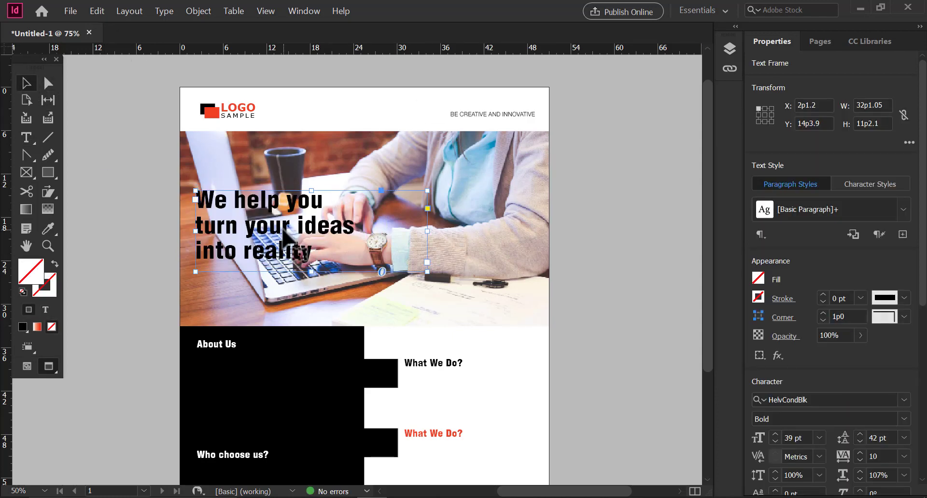
left_click_drag(290, 242, 292, 245)
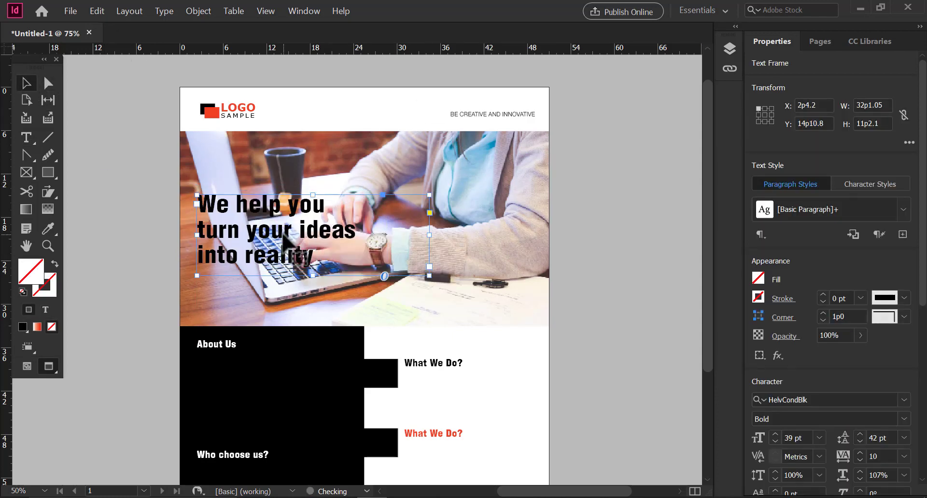
left_click(591, 242)
left_click_drag(448, 272, 397, 253)
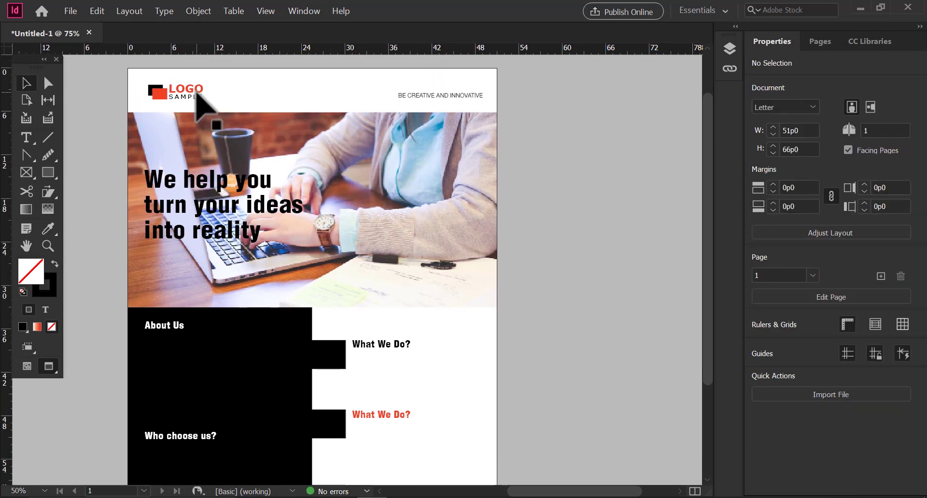
- Draw a text frame on the black block beneath "About Us" and paste the copied business news paragraph into it
scroll(321, 232, "down", 3)
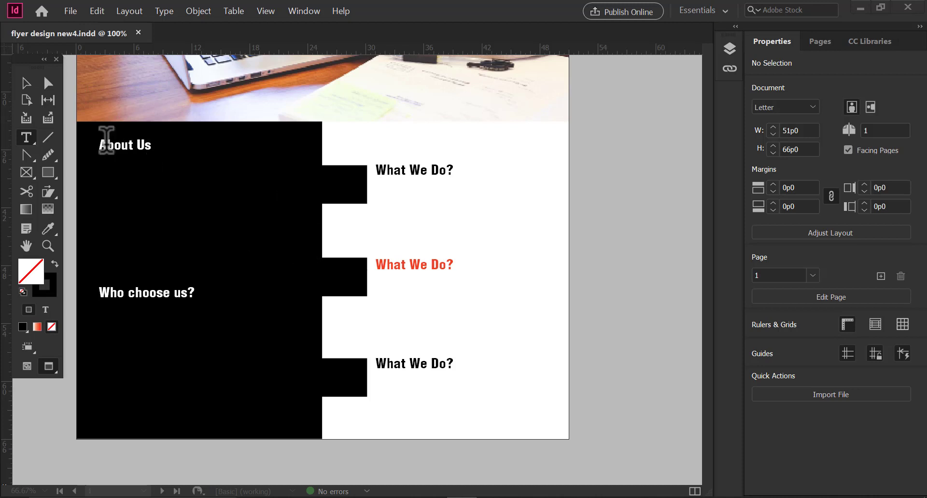
left_click_drag(102, 162, 298, 254)
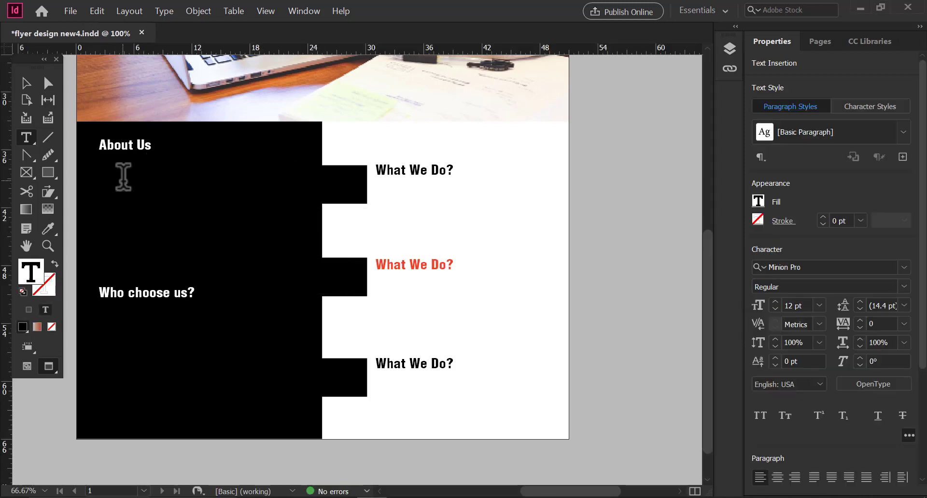
left_click(96, 11)
left_click(108, 76)
- Format the whole "About Us" paragraph with [Paper] fill, the Helvetica 45 font, and justification with the last line aligned left
key("ctrl+a")
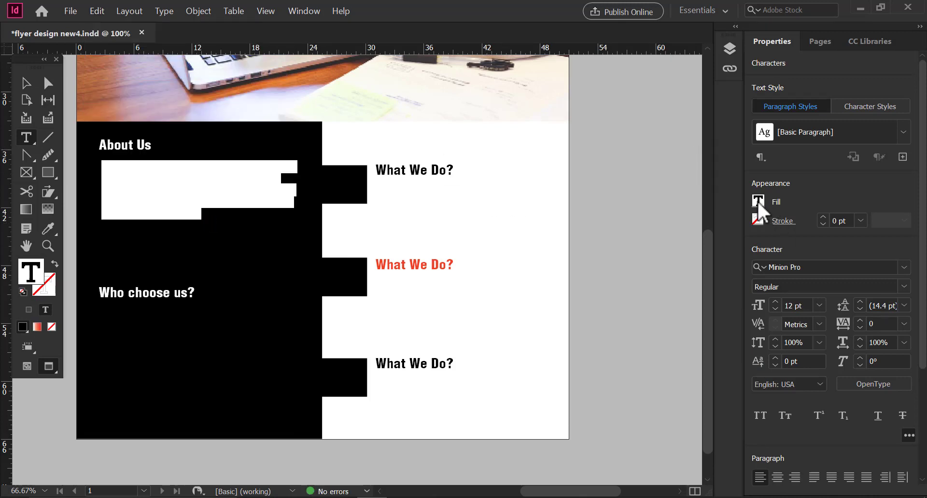
left_click(757, 201)
left_click(618, 326)
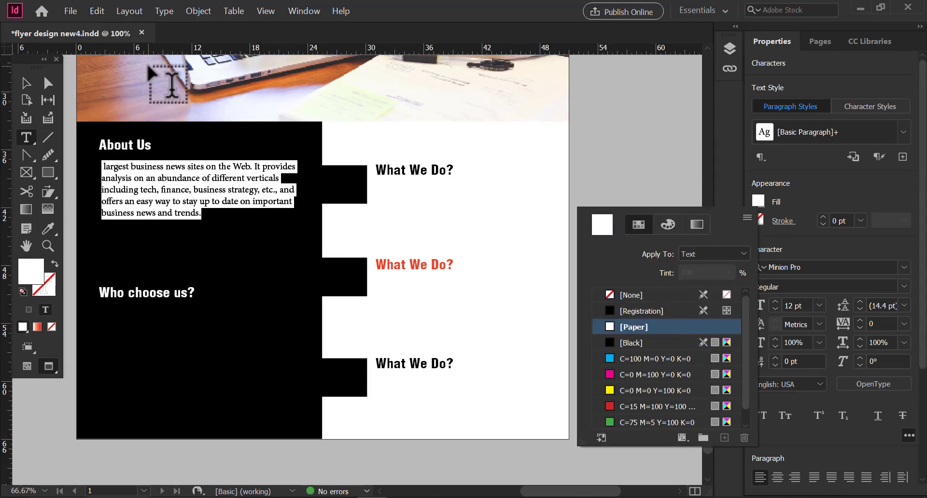
left_click(904, 267)
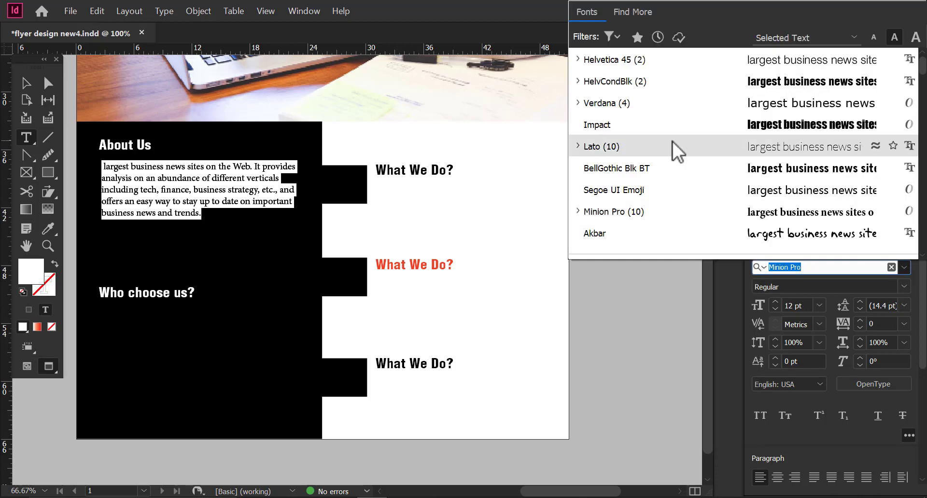
left_click(648, 64)
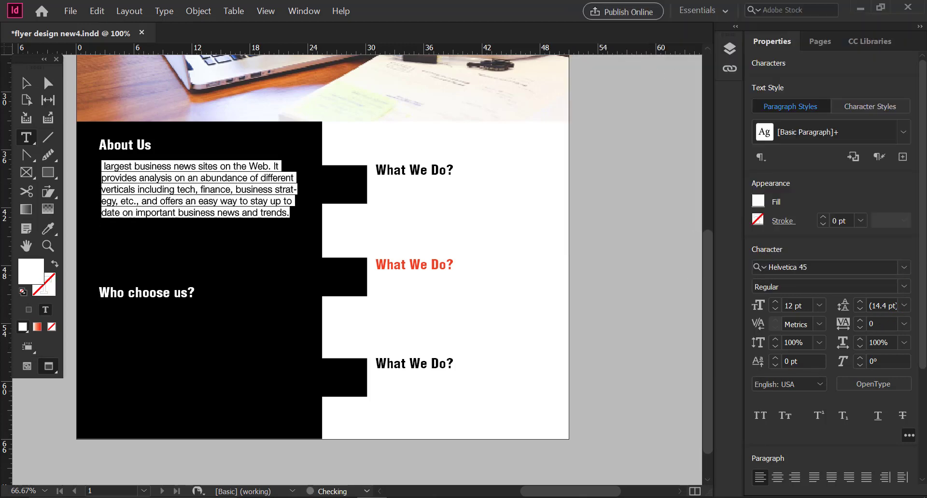
left_click(814, 478)
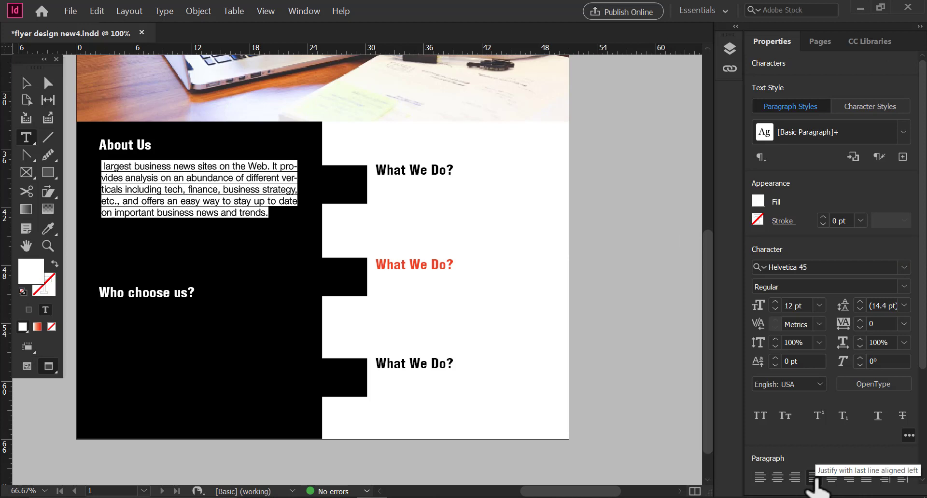
- Make the paragraph start with "Largest" without a leading space, and extend its frame's left edge to line up with the "About Us" heading
left_click(193, 159)
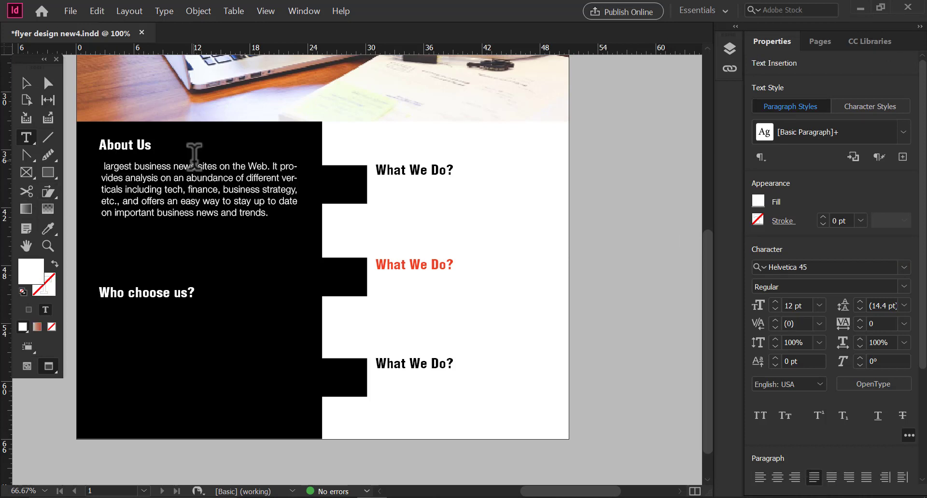
key("Home")
type("L")
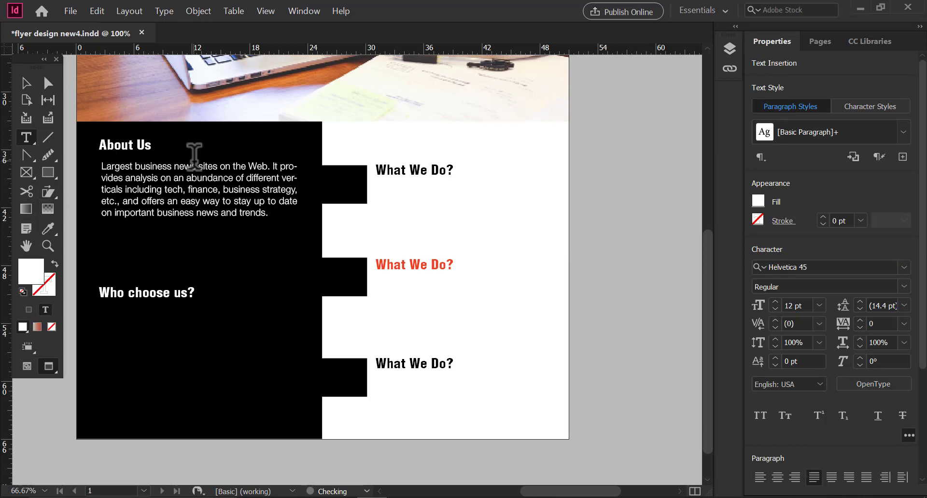
left_click(26, 83)
left_click_drag(101, 207, 99, 208)
double_click(254, 216)
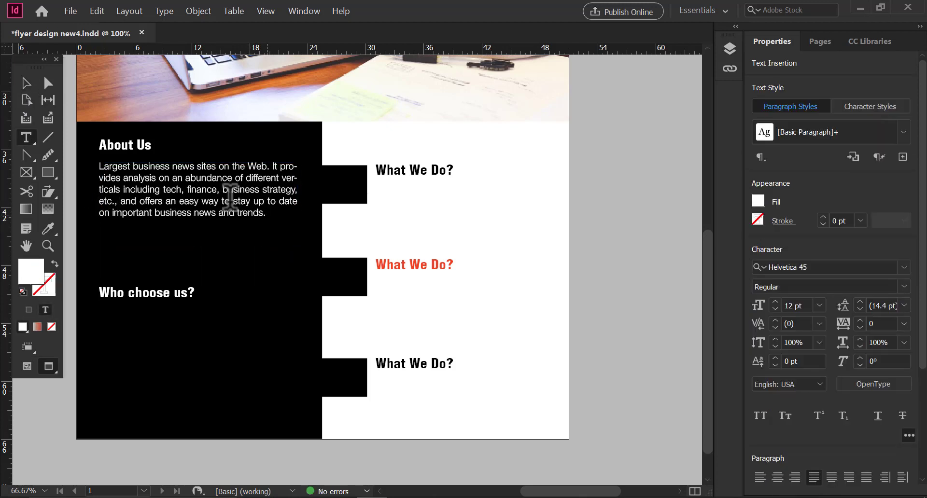
- Duplicate the "About Us" paragraph beneath "Who choose us?" and the first "What We Do?" heading, and fill the latter copy's text with [Black]
key("Escape")
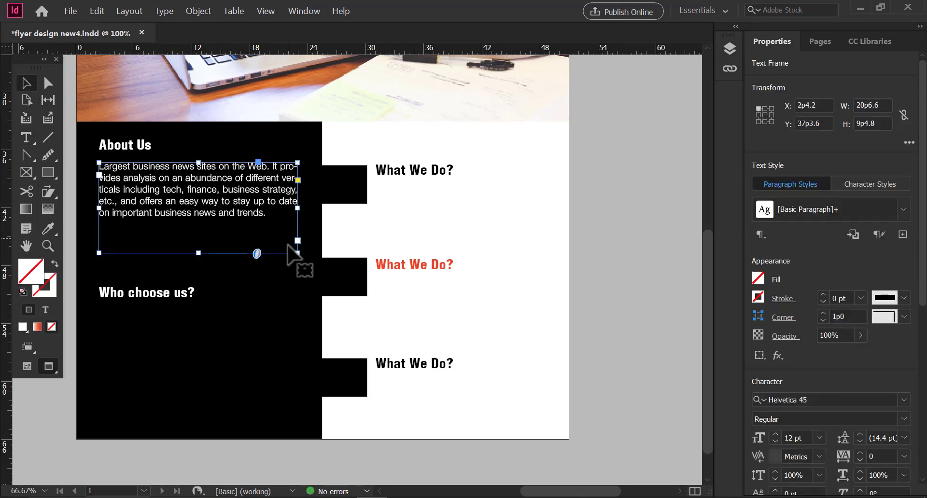
left_click_drag(198, 254, 472, 205)
key("t")
left_click(476, 196)
key("ctrl+a")
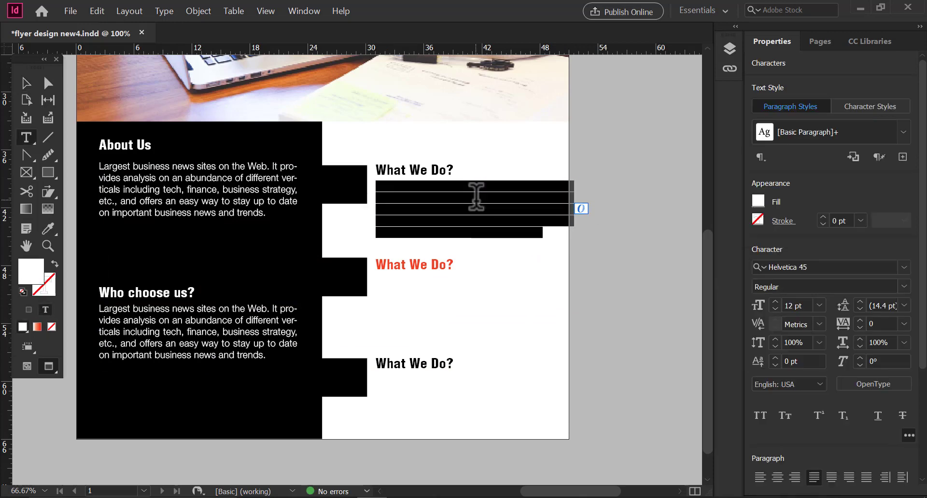
left_click(758, 201)
left_click(609, 344)
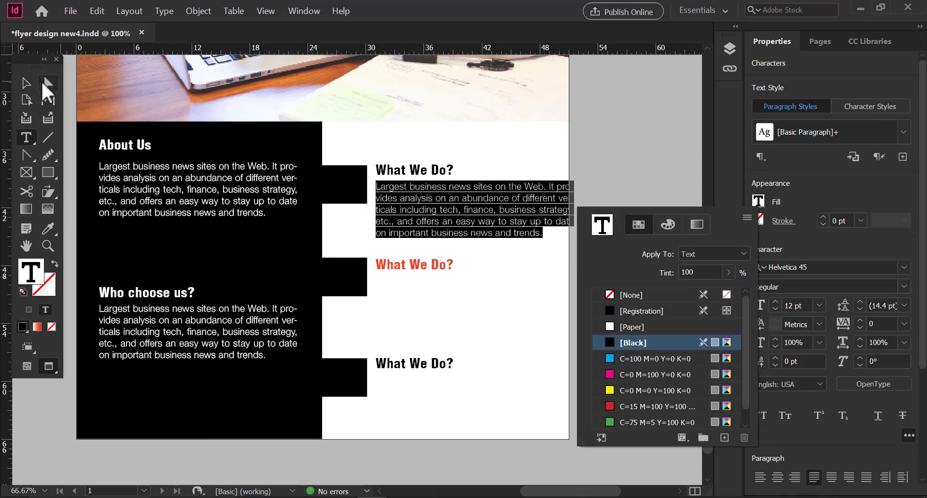
- Narrow the black paragraph's frame beneath the first "What We Do?" heading to a width of 17p9
left_click(427, 207)
key("Escape")
left_click_drag(564, 213, 551, 212)
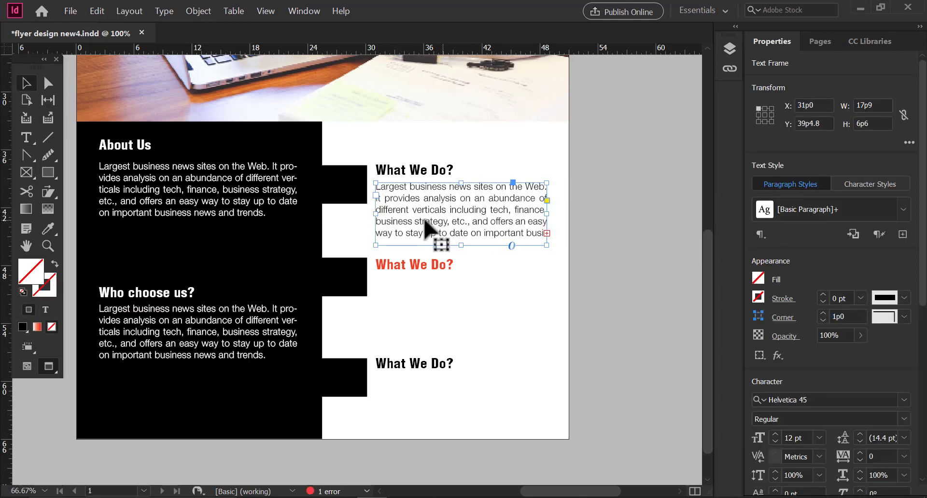
- Delete everything after "etc" in the first "What We Do?" paragraph and shorten its frame to a height of 5p2.4
double_click(478, 231)
left_click_drag(474, 221, 574, 255)
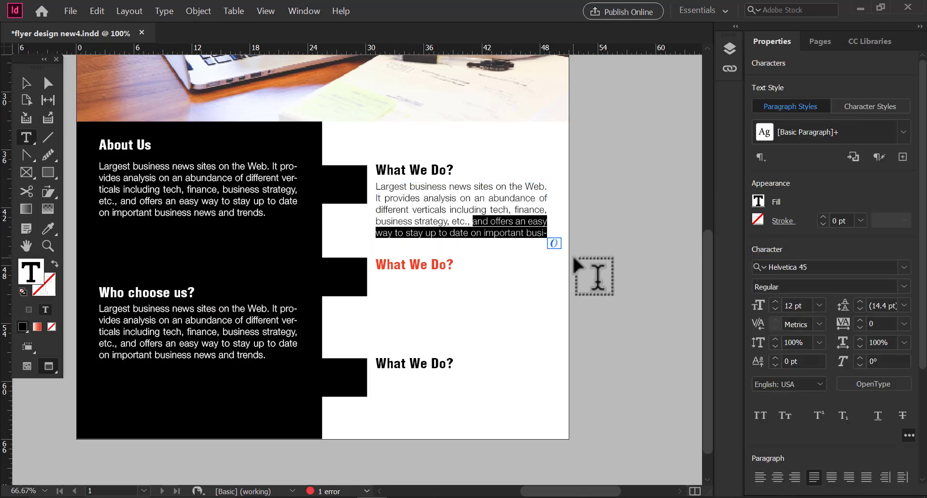
key("BackSpace")
left_click_drag(475, 222, 509, 252)
key("BackSpace")
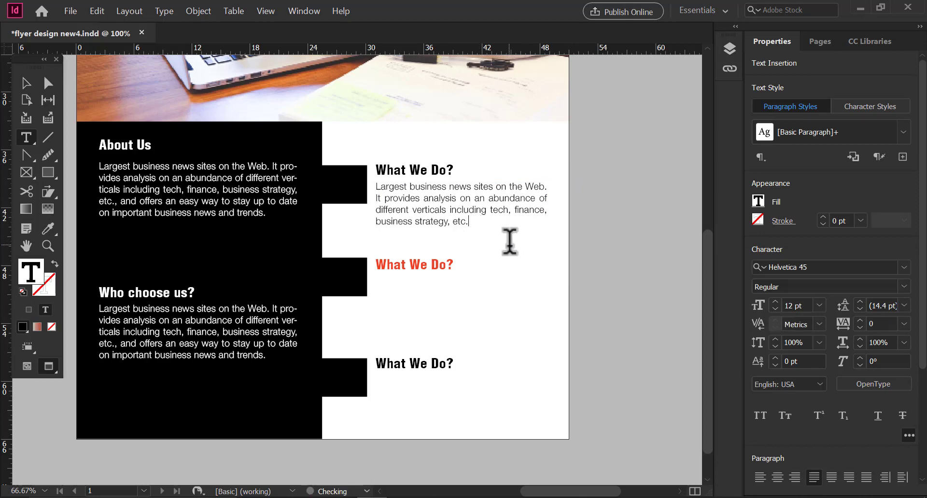
left_click(23, 83)
left_click_drag(461, 244, 461, 234)
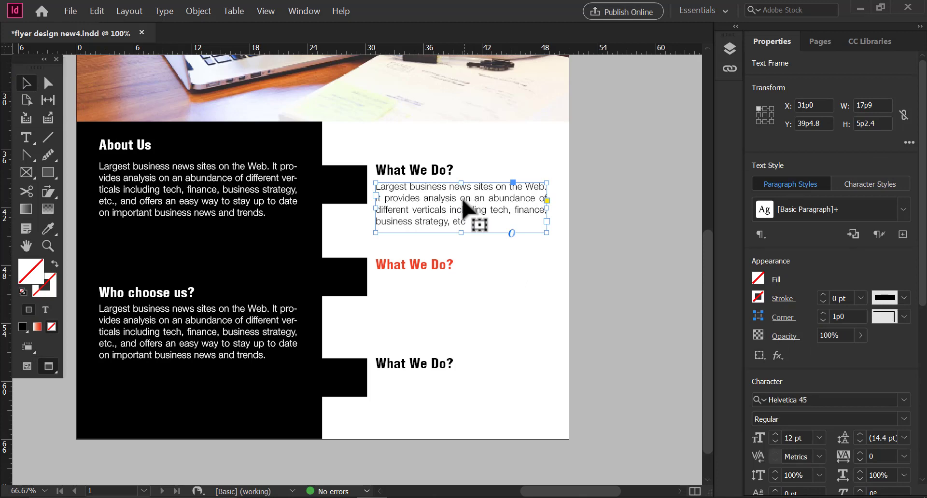
- Duplicate the shortened black paragraph beneath the other two "What We Do?" headings, aligned with their left edges
left_click(402, 170)
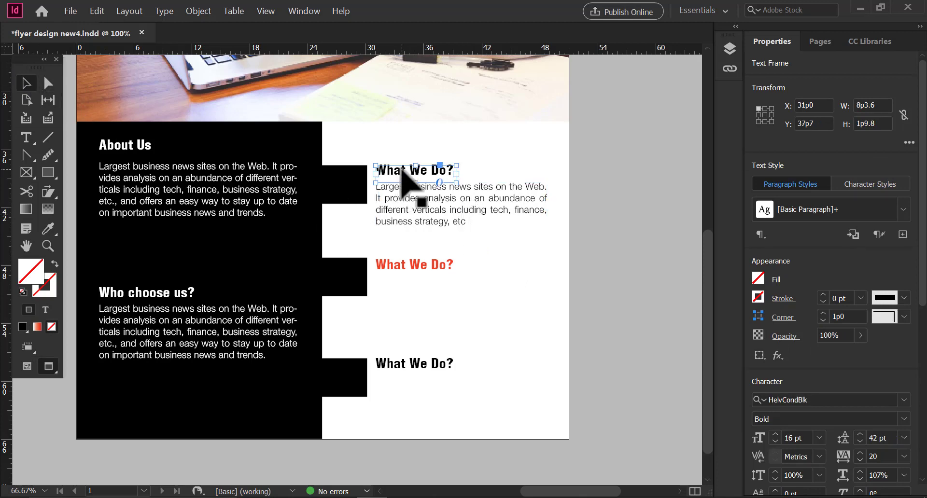
left_click_drag(410, 213, 431, 383)
left_click(425, 194)
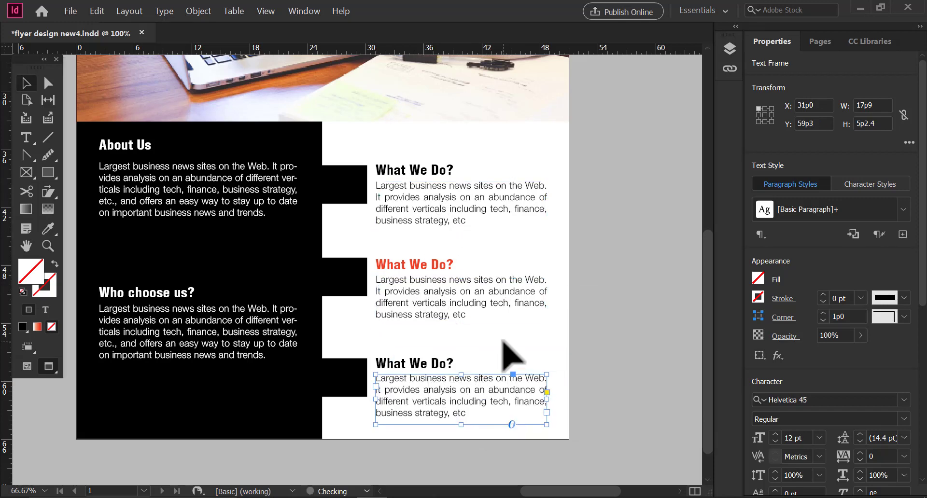
- Copy a white paragraph from the black block onto the photo beneath the large headline, at about X 2p5.7, Y 24p8.4
left_click(538, 269)
left_click_drag(429, 236, 352, 292)
left_click_drag(227, 338, 254, 256)
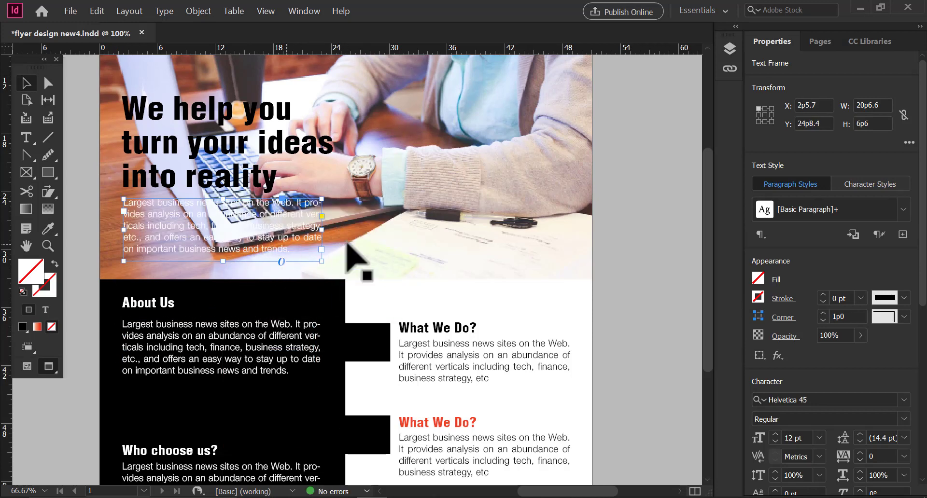
- Draw a rectangle over the photo's left half, apply the logo's red fill with the Eyedropper, and set its height to about 26p10.5
left_click_drag(360, 229, 362, 291)
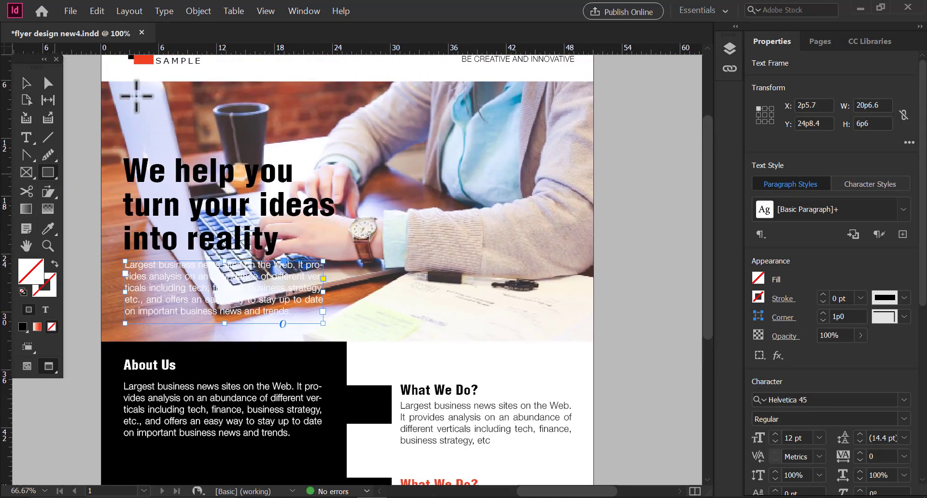
left_click_drag(102, 81, 347, 341)
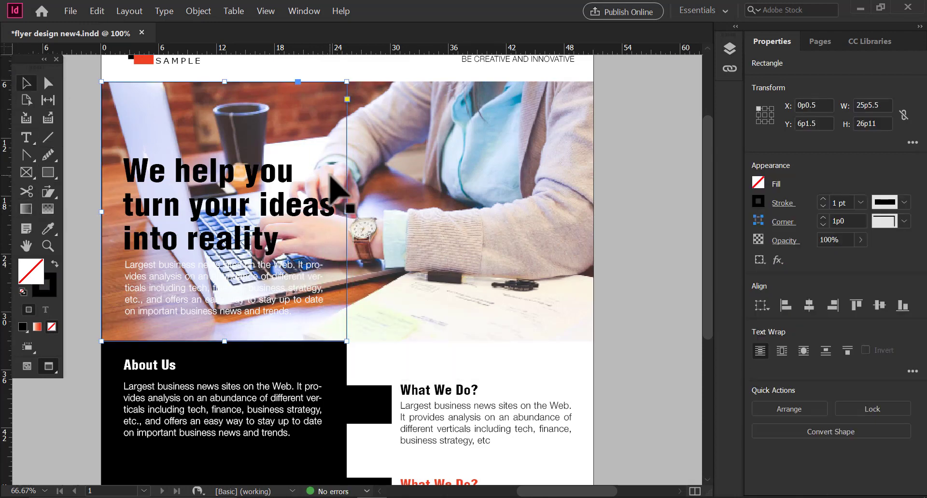
left_click(47, 227)
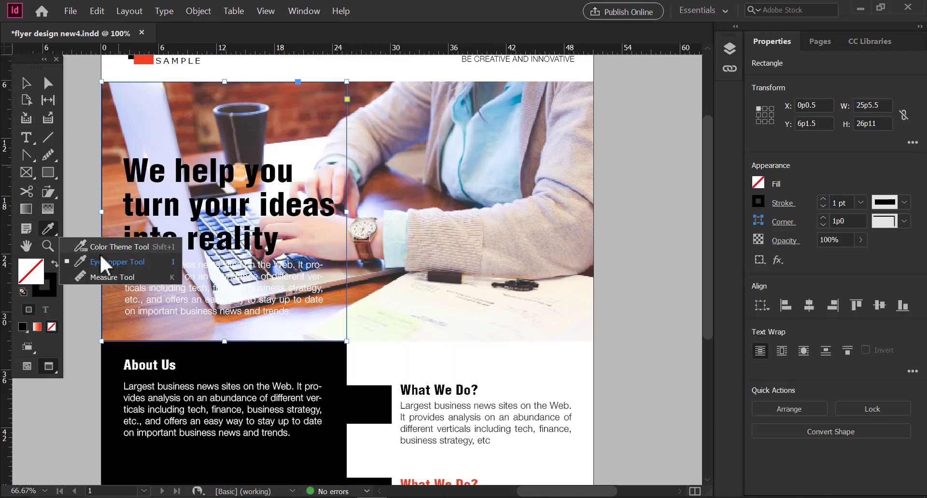
left_click(142, 59)
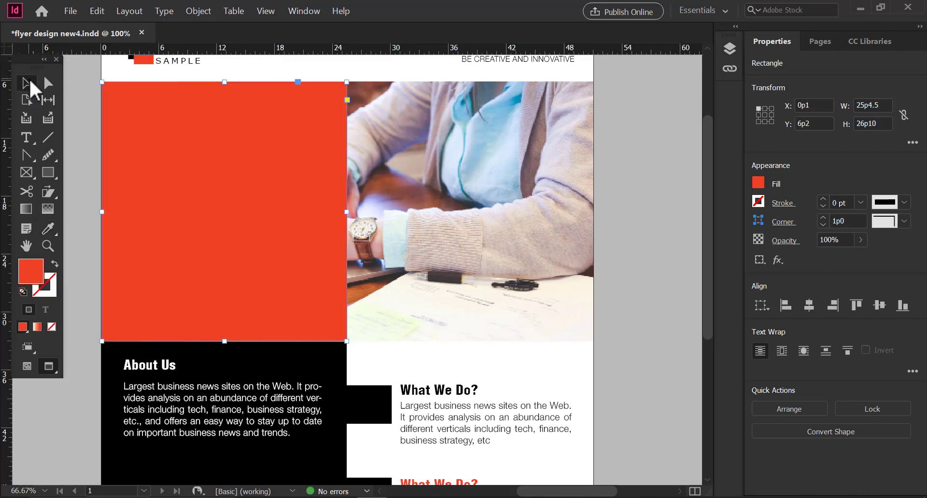
left_click_drag(224, 341, 225, 342)
left_click(625, 321)
- Set the red rectangle's blending mode to Multiply so that the photo shows through it
left_click(331, 275)
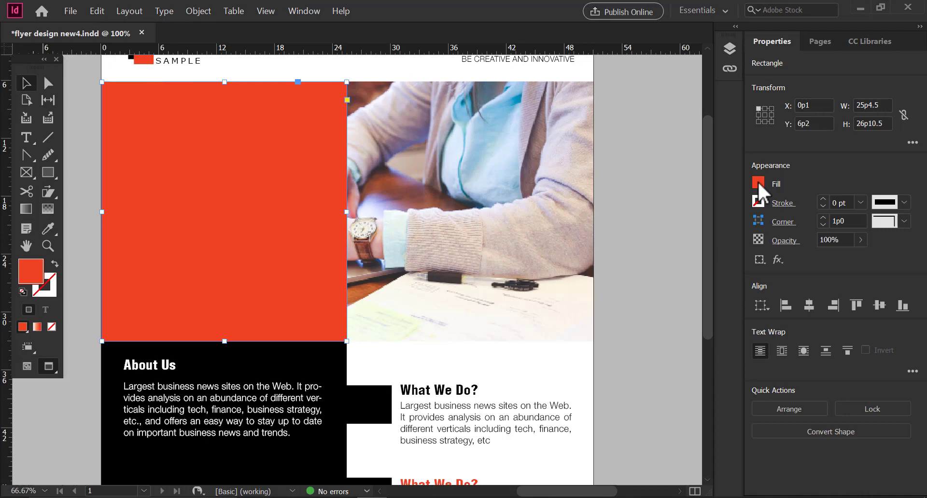
left_click(787, 242)
left_click(642, 260)
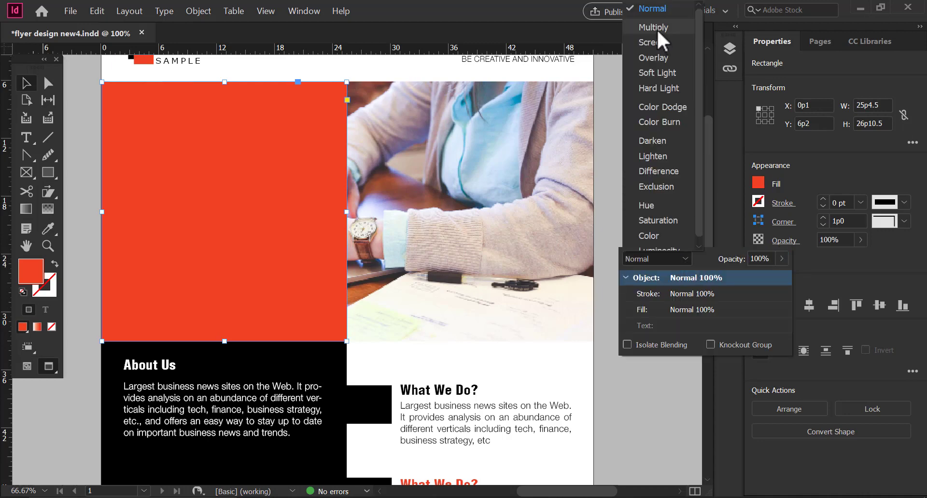
left_click(652, 25)
- Send the red rectangle backward so that it lies behind the white paragraph beneath the headline
left_click_drag(267, 248, 300, 232)
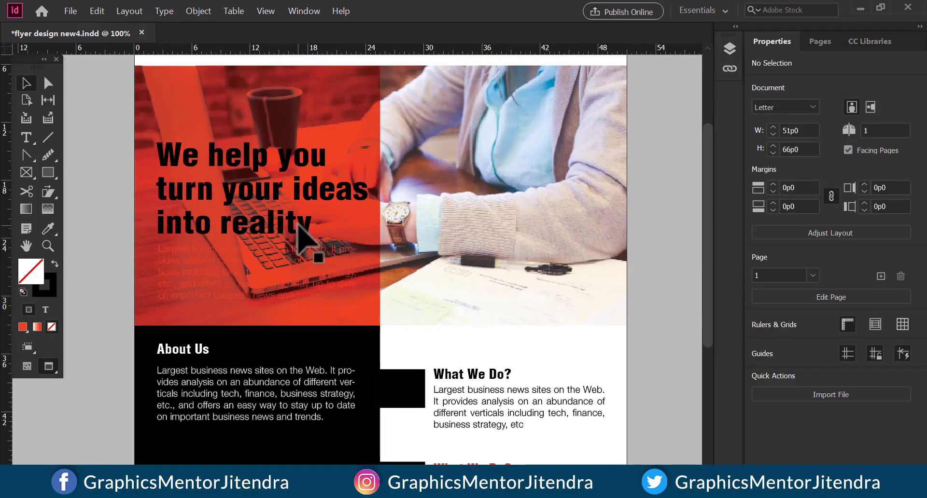
left_click(93, 217)
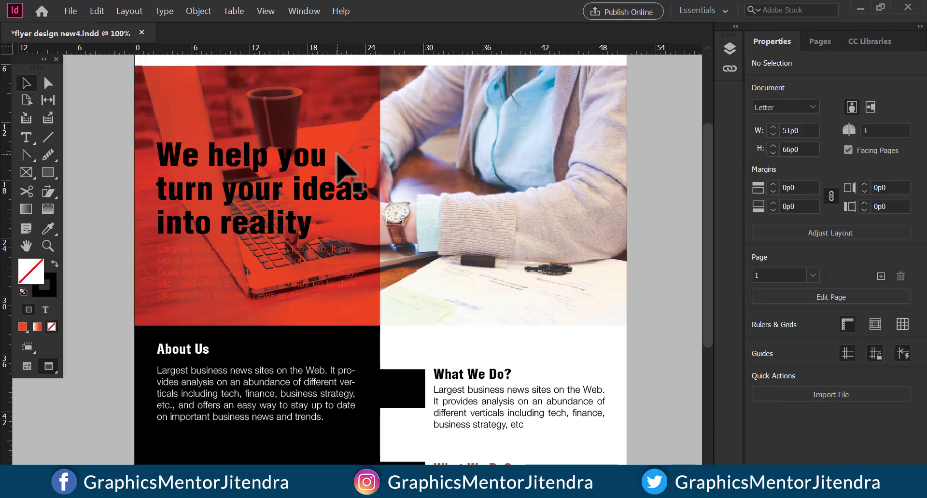
right_click(336, 154)
mouse_move(483, 261)
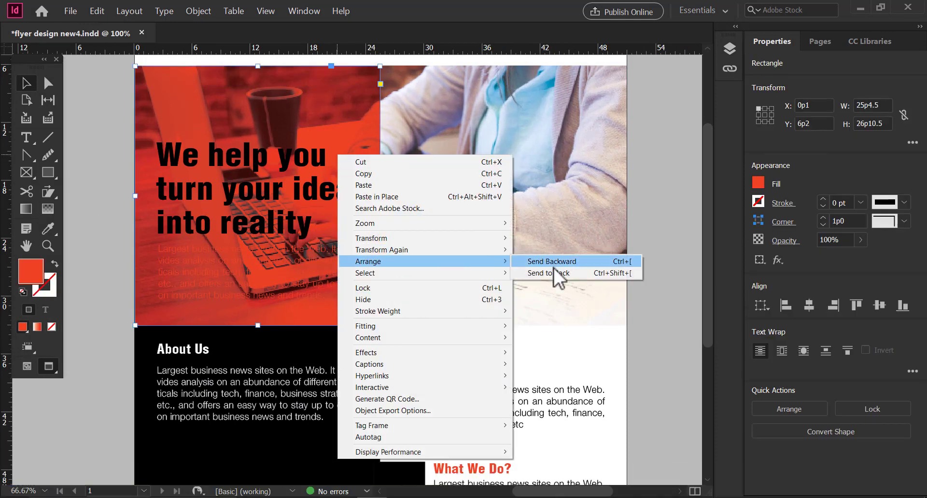
left_click(589, 264)
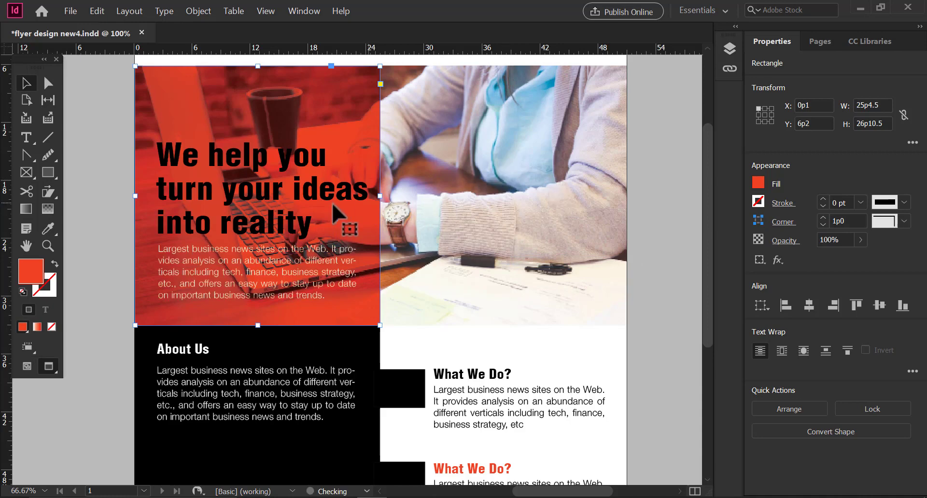
- Fill all three lines of the large headline "We help you turn your ideas into reality" with [Paper]
left_click(111, 238)
triple_click(179, 220)
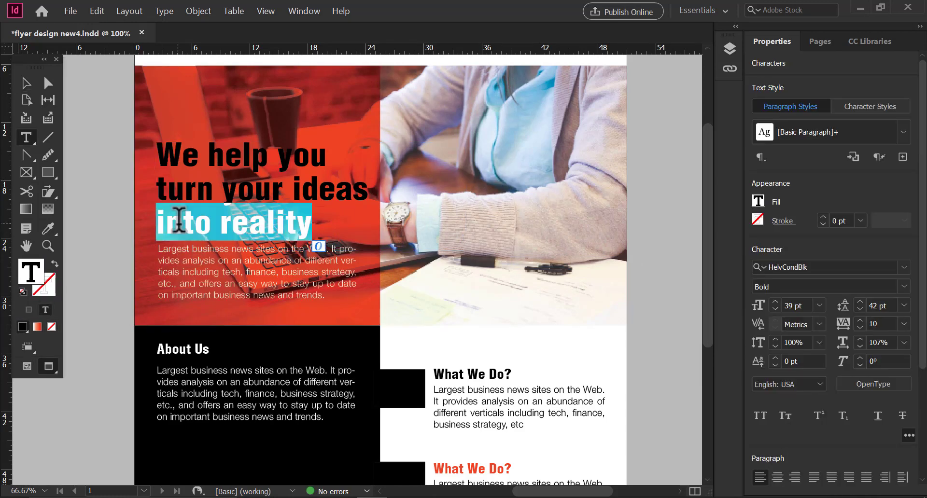
left_click(179, 219)
left_click(758, 201)
left_click(609, 328)
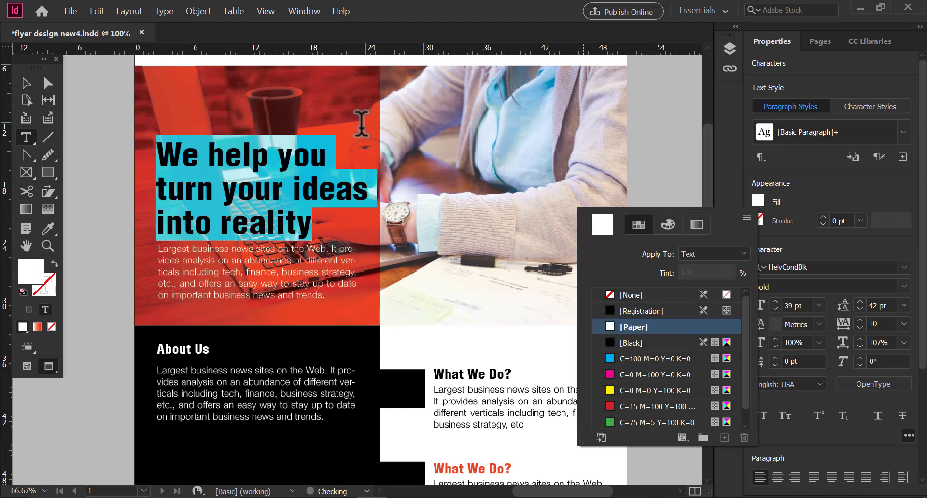
left_click(29, 83)
left_click(99, 101)
- Trim the paragraph beneath the large headline to end at "finance," and shorten its frame to a height of 4p6
left_click_drag(444, 190, 431, 230)
double_click(313, 309)
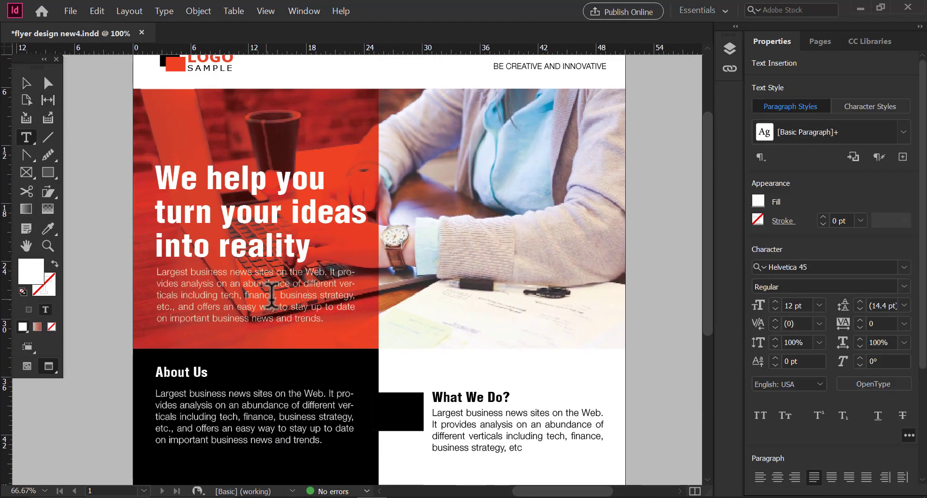
left_click_drag(276, 295, 327, 321)
key("BackSpace")
left_click(26, 83)
- Nudge the trimmed paragraph's frame down to Y 25p11.4, leaving a gap beneath the large headline
key("Down")
key("Down")
key("Down")
key("Down")
key("Down")
key("Down")
key("Down")
key("Down")
key("Down")
key("Down")
key("Down")
key("Down")
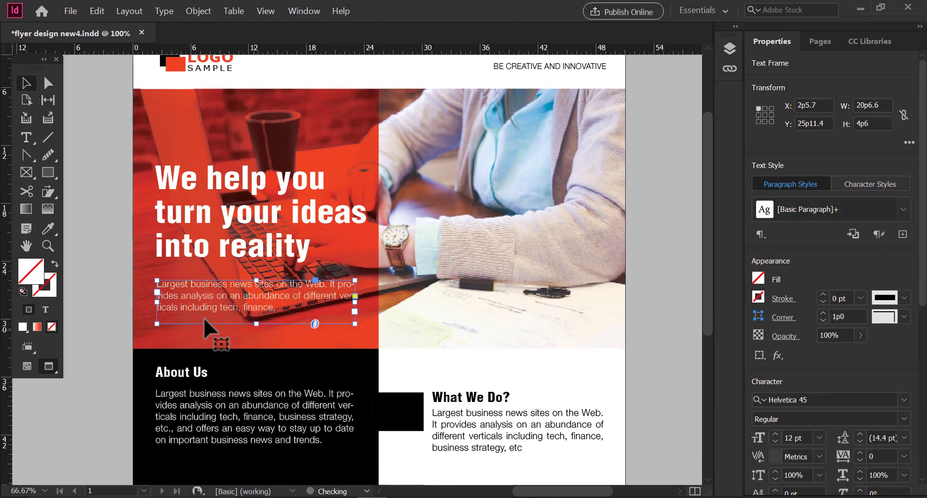
left_click(121, 306)
- Ungroup the header logo into its squares and its "LOGO SAMPLE" lettering
left_click_drag(248, 213, 240, 268)
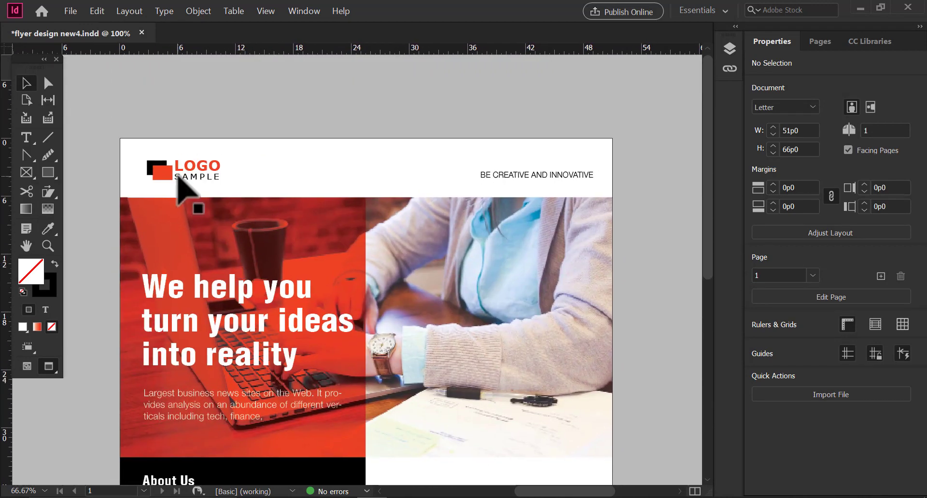
key("z")
left_click_drag(100, 142, 294, 251)
left_click(28, 85)
left_click(304, 172)
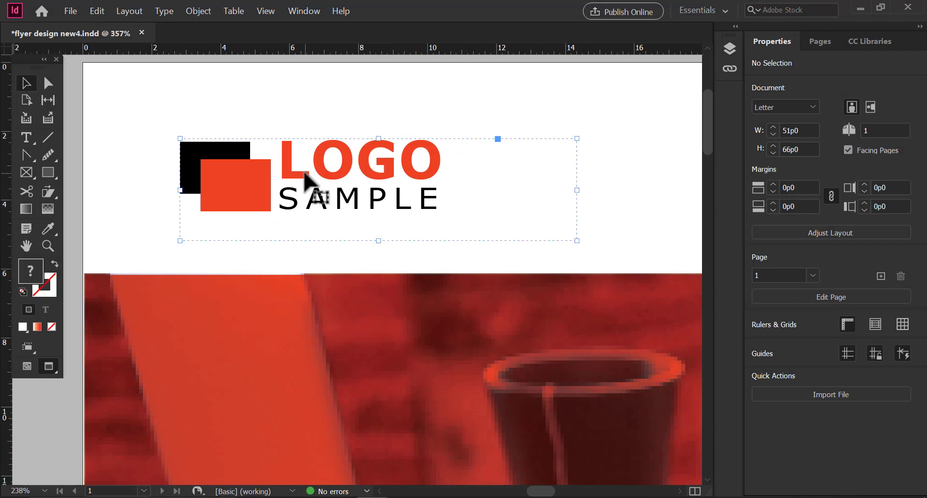
right_click(304, 172)
left_click(355, 308)
- Ungroup the "LOGO SAMPLE" lettering of the header logo
left_click(164, 223)
left_click(294, 177)
right_click(293, 181)
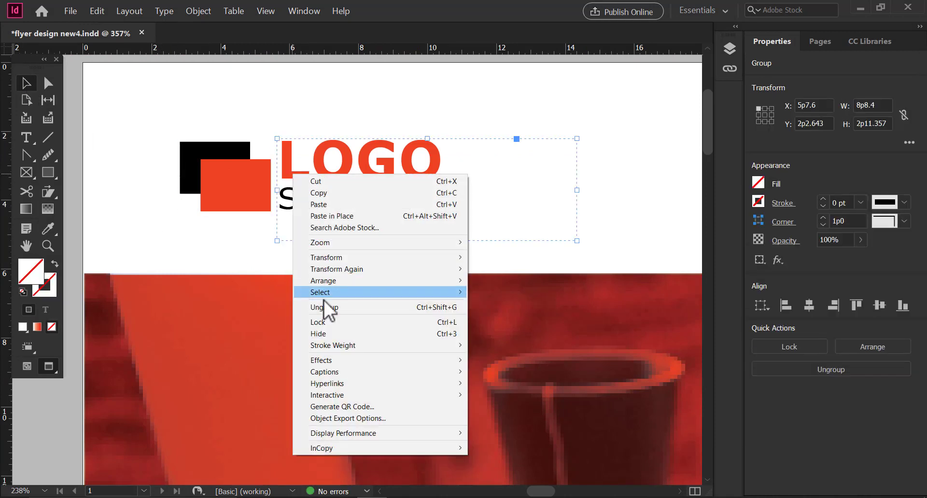
- Ungroup the logo text and set the word LOGO in BellGothic Blk BT
left_click(318, 307)
left_click(332, 177)
triple_click(416, 155)
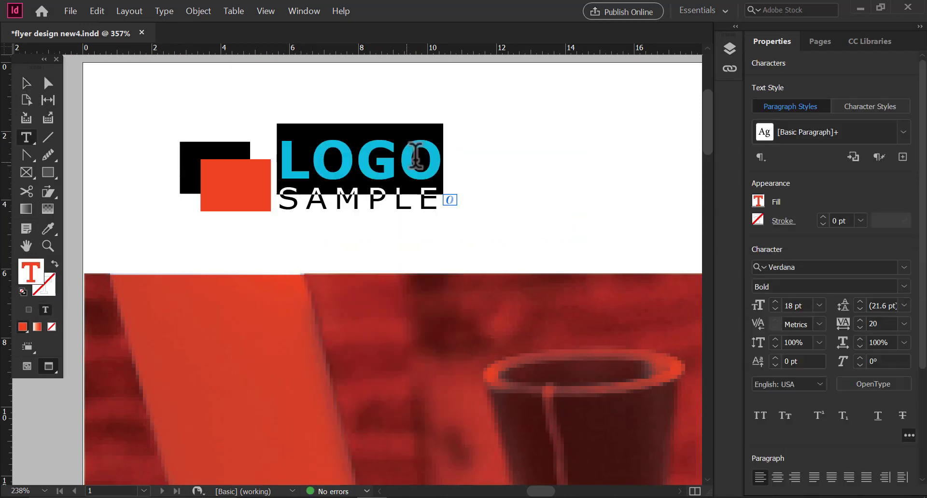
left_click(904, 267)
left_click(725, 124)
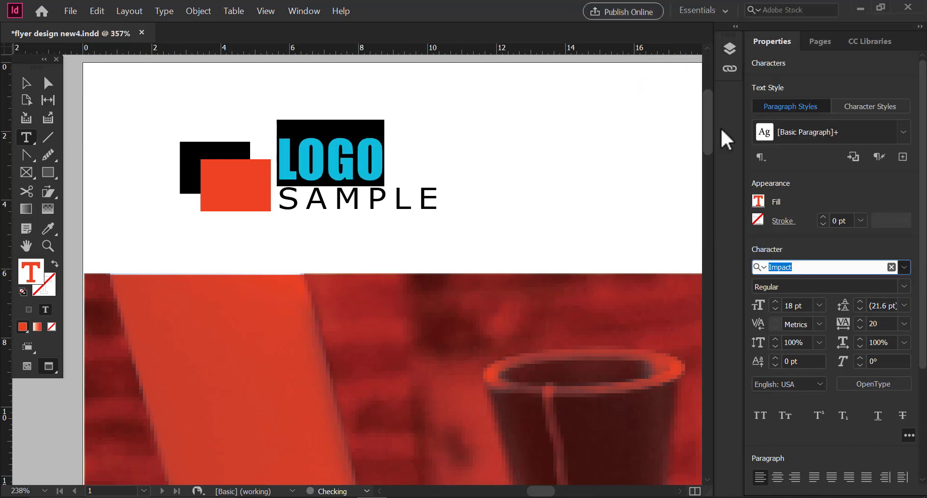
left_click(904, 268)
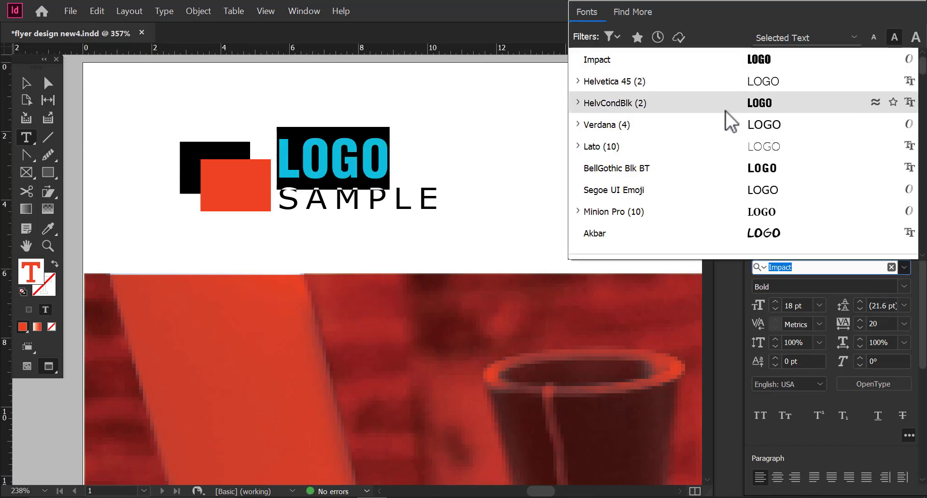
left_click(717, 169)
left_click(25, 84)
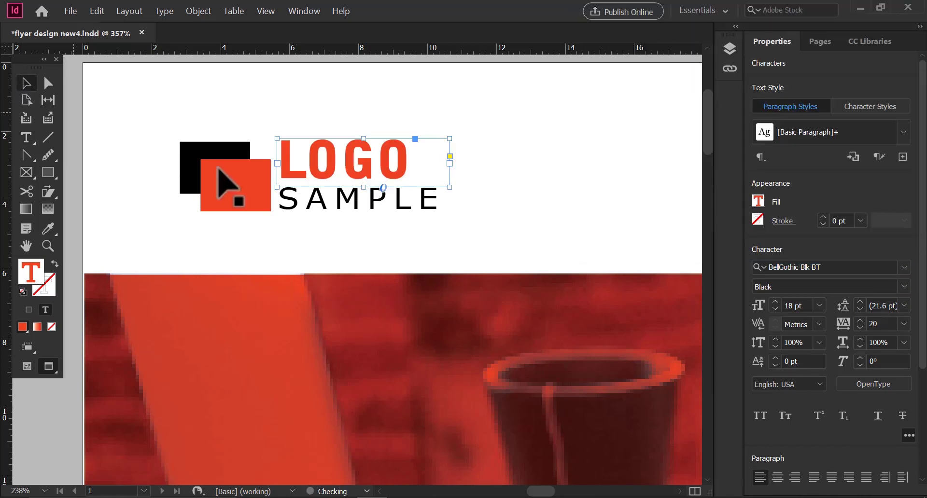
- Set the horizontal scale of the SAMPLE text under LOGO to 87%, keeping the Verdana font
triple_click(335, 198)
left_click(904, 268)
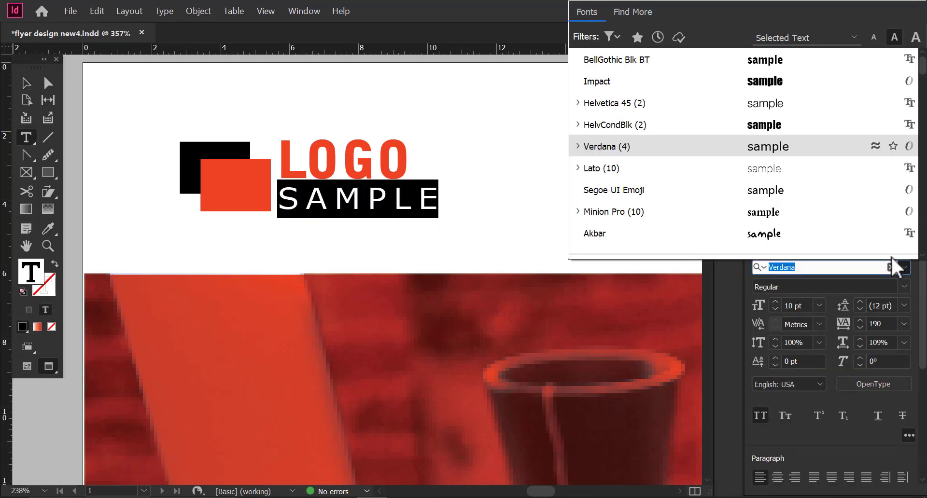
left_click(709, 153)
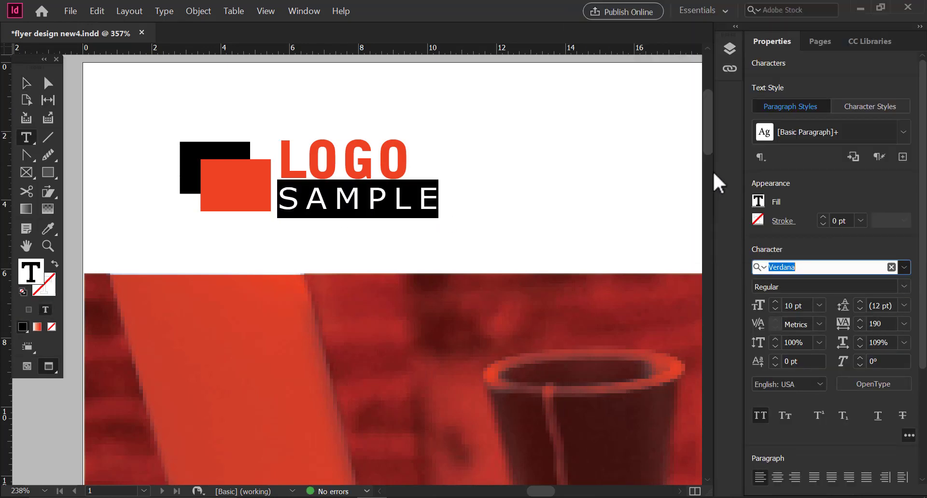
left_click_drag(863, 346, 862, 347)
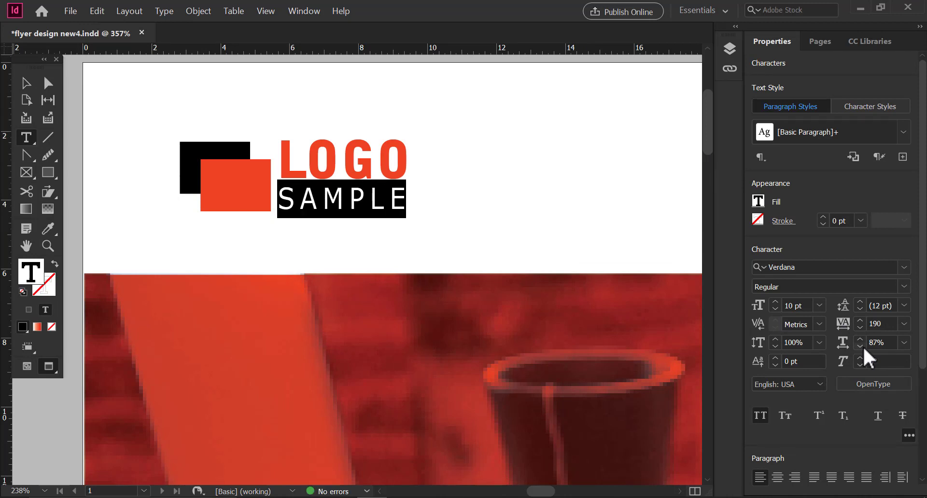
key("Escape")
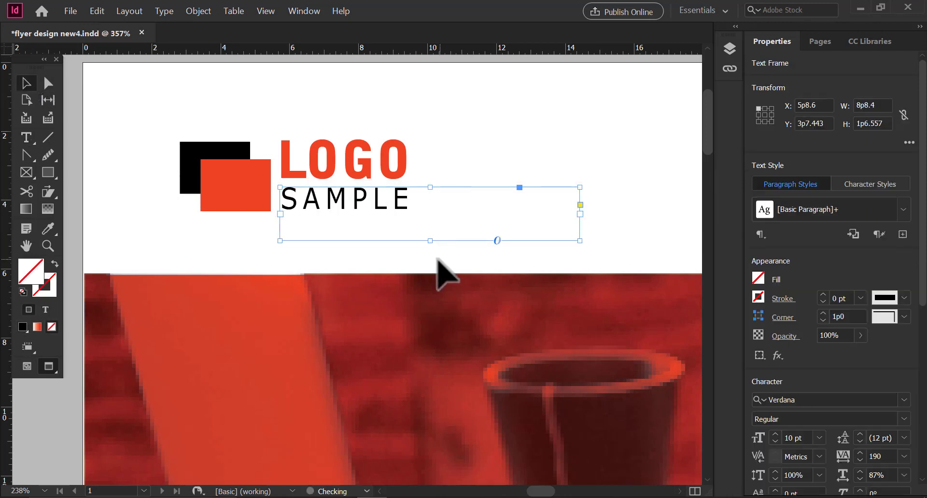
- Shrink the SAMPLE text frame around its text to about 4p11 wide and 0p9 high
left_click_drag(430, 242, 441, 215)
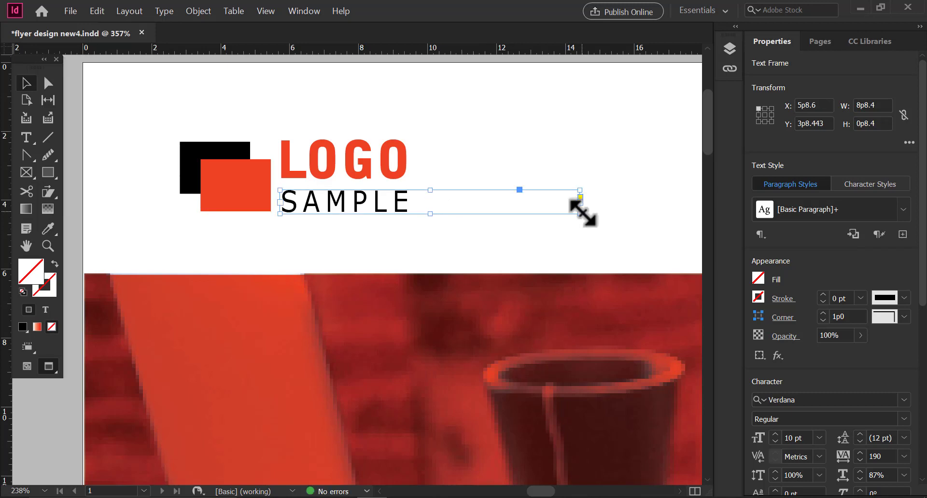
left_click_drag(582, 209, 407, 199)
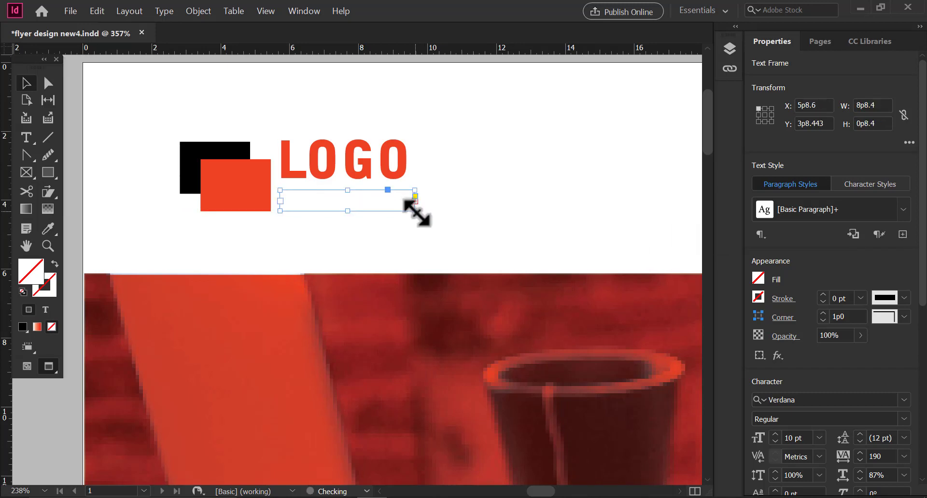
key("ctrl+z")
left_click_drag(579, 209, 447, 213)
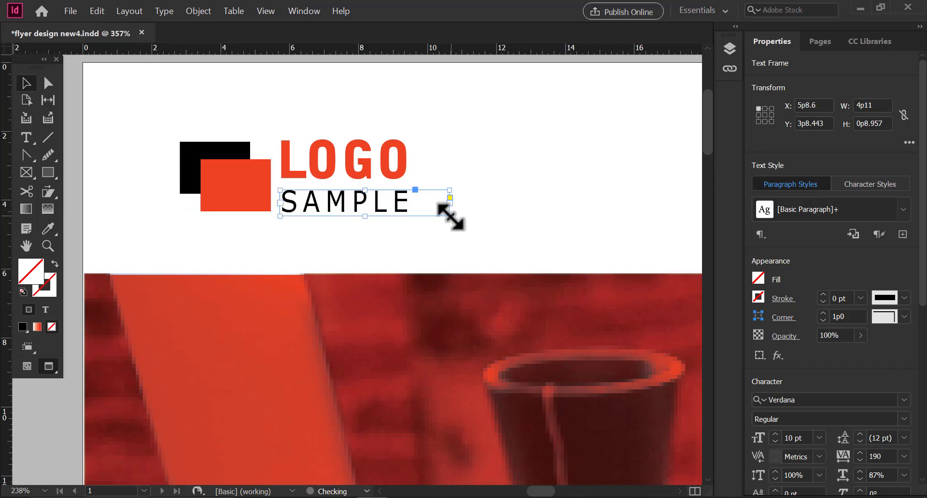
left_click(447, 213)
- Narrow the logo's overlapping black and red squares by moving their left edge to about X 3p4.8
left_click(251, 202)
left_click_drag(178, 177, 200, 176)
left_click(140, 217)
left_click(207, 187)
- Move the squares and both logo text frames together to the left, to X 2p6.8
left_click_drag(169, 125, 466, 234)
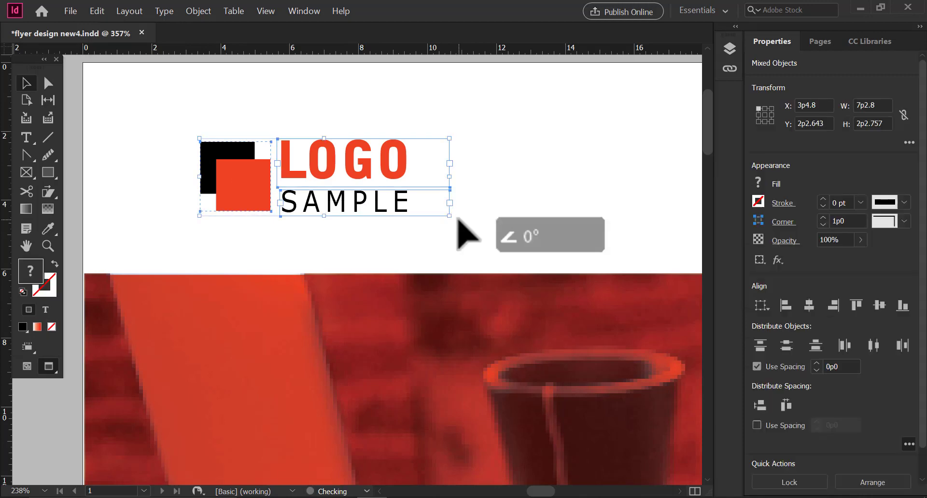
scroll(465, 234, "down", 3)
key("shift+Left")
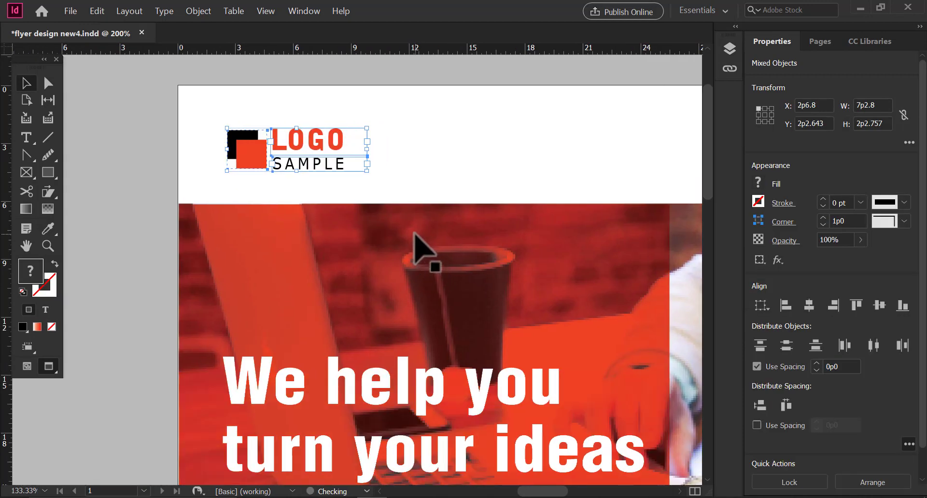
left_click(109, 165)
- Switch to the view with frame edges shown and draw a rectangle about 2p7.8 by 3p1.2 on the pasteboard beside the What We Do? texts
key("ctrl+minus")
key("ctrl+minus")
key("ctrl+minus")
key("ctrl+minus")
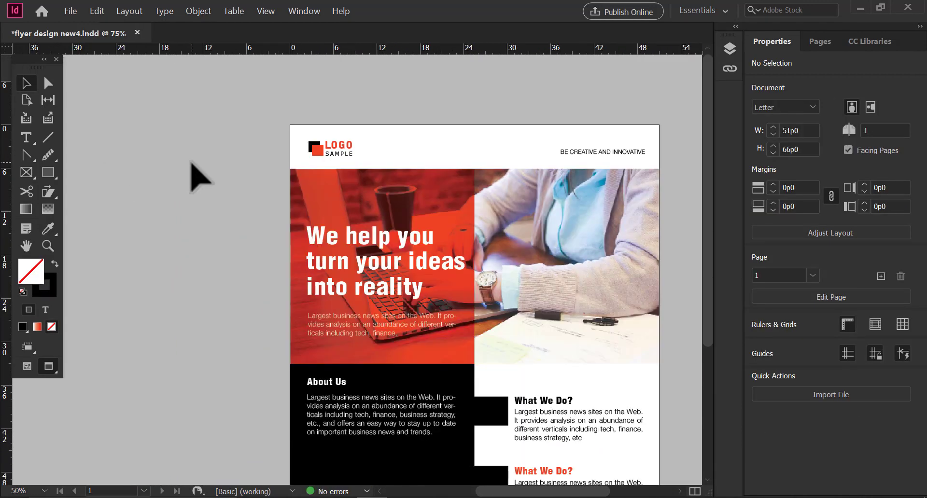
left_click_drag(598, 222, 488, 144)
key("ctrl+equal")
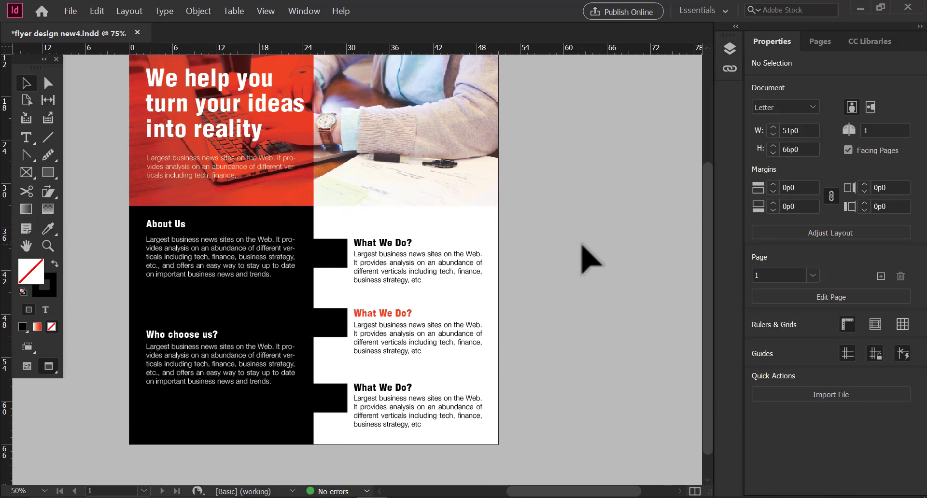
key("ctrl+equal")
key("ctrl+equal")
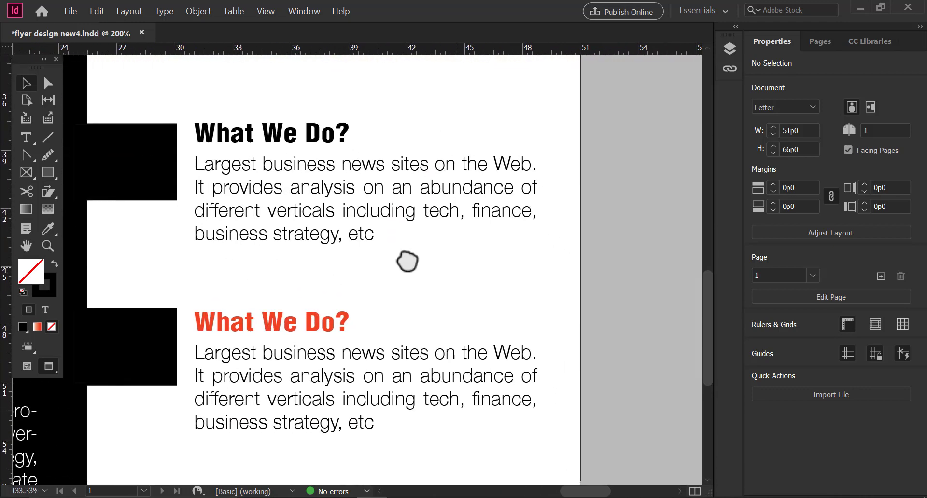
left_click(25, 366)
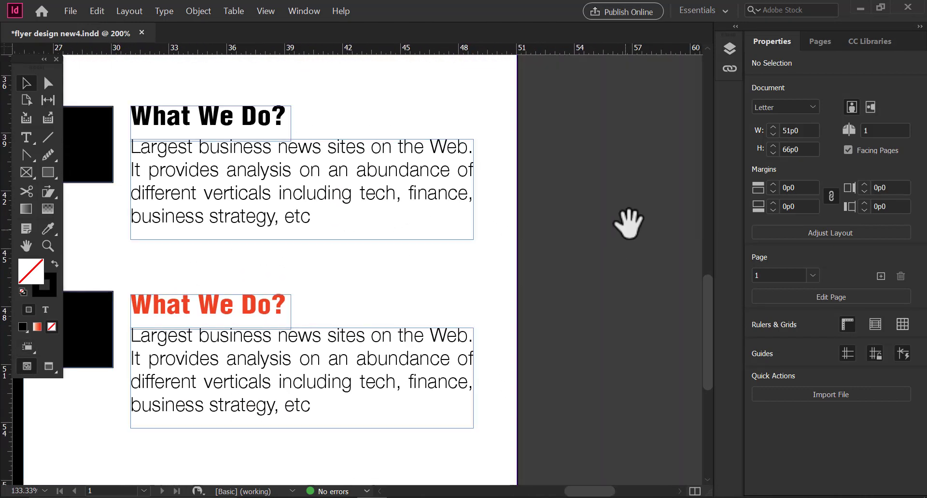
left_click_drag(625, 222, 372, 231)
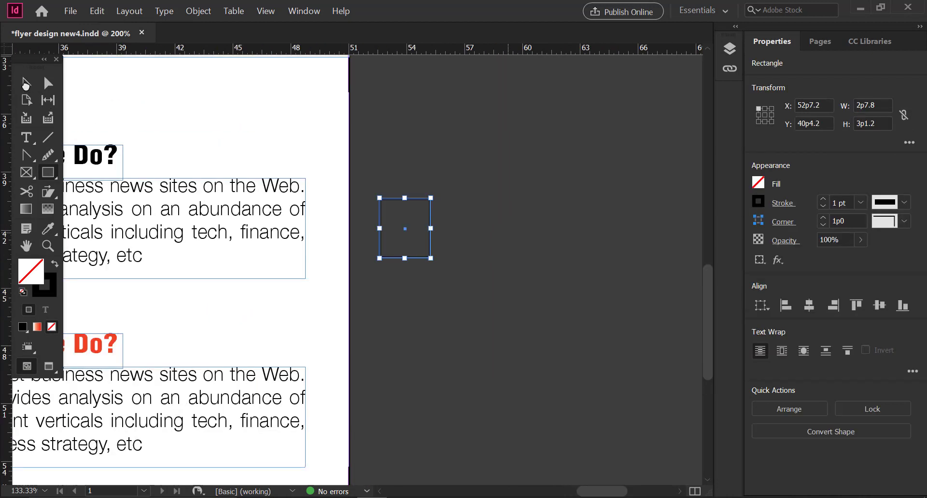
- Shorten the pasteboard rectangle from its bottom edge to about 2p11.4 high
key("v")
left_click_drag(404, 258, 405, 255)
left_click(47, 246)
left_click_drag(352, 179, 459, 283)
left_click(27, 86)
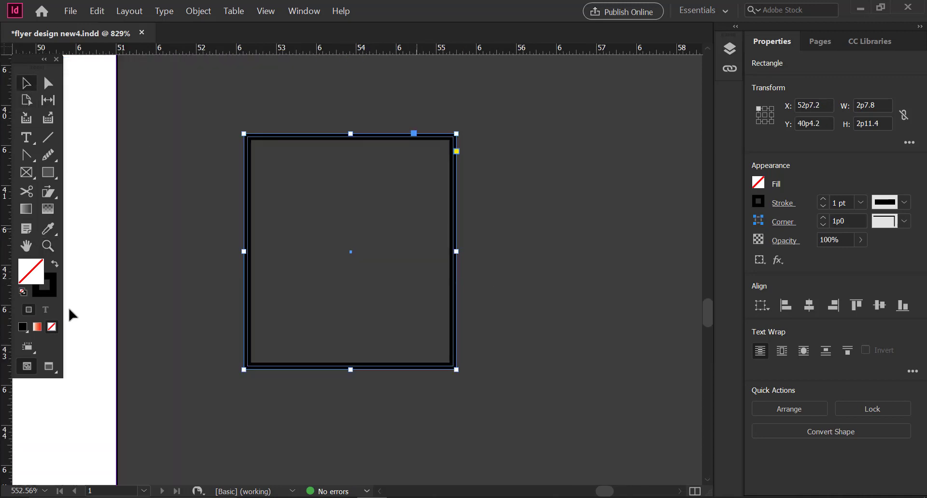
- Change the rectangle's stroke colour to white by setting K to 0%
left_click(52, 289)
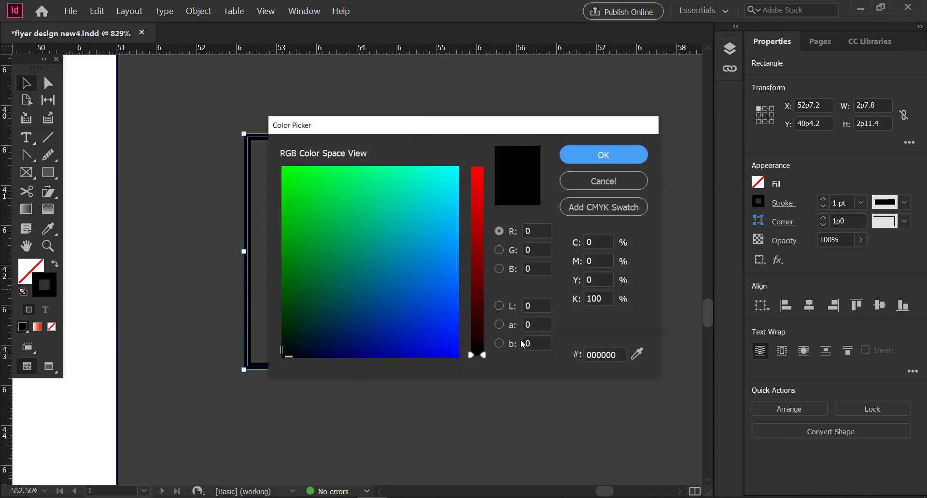
left_click(605, 298)
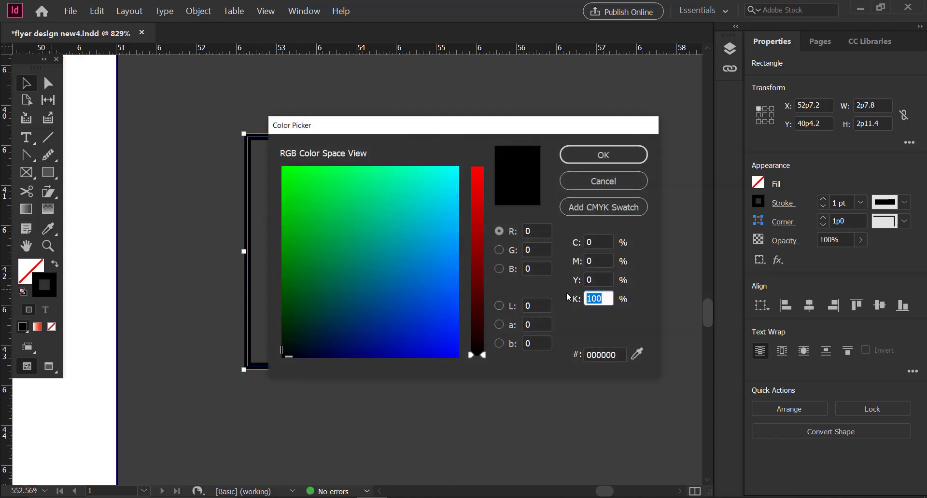
type("0")
left_click(601, 155)
left_click(552, 252)
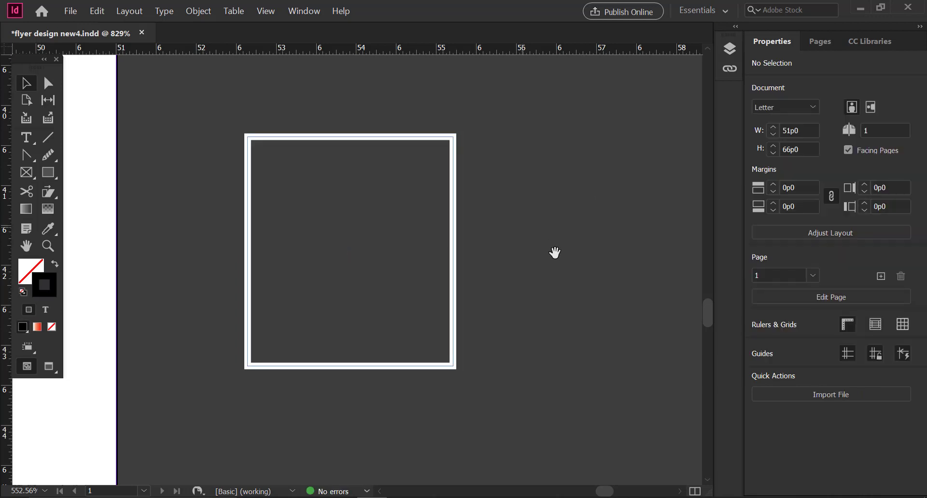
- Give all four corners of the rectangle the Rounded shape with a size of 0p2
scroll(491, 252, "right", 2)
left_click(409, 211)
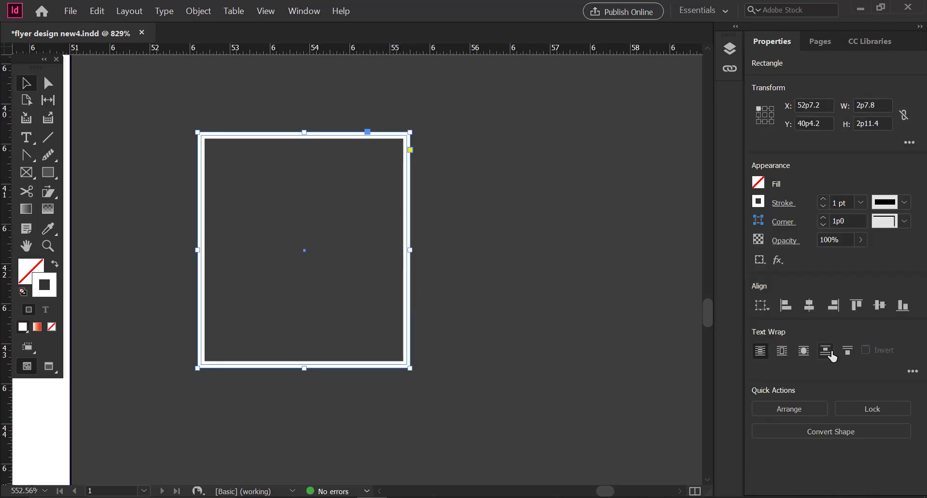
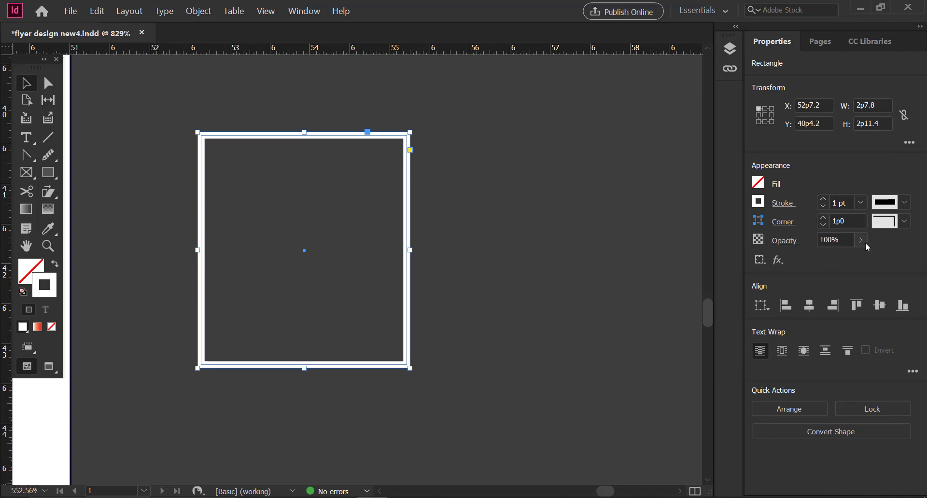
left_click(784, 223)
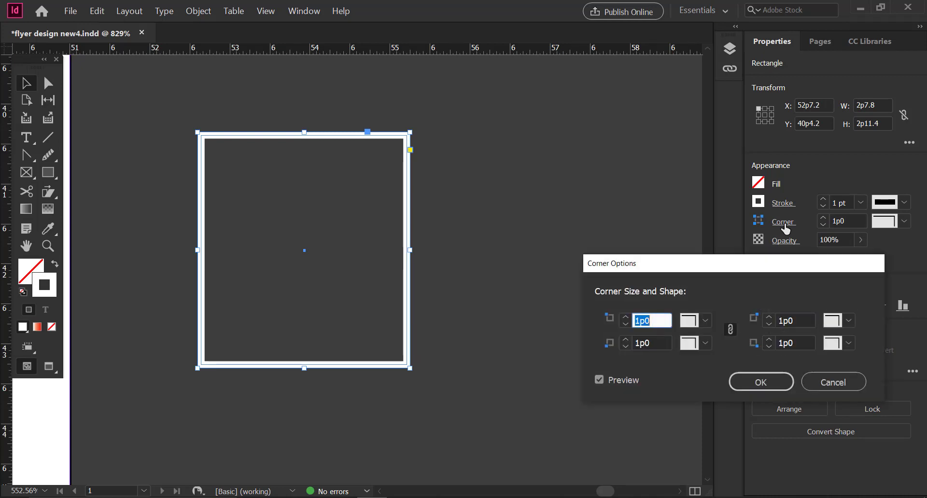
left_click(626, 318)
left_click(626, 317)
left_click(626, 317)
left_click(706, 320)
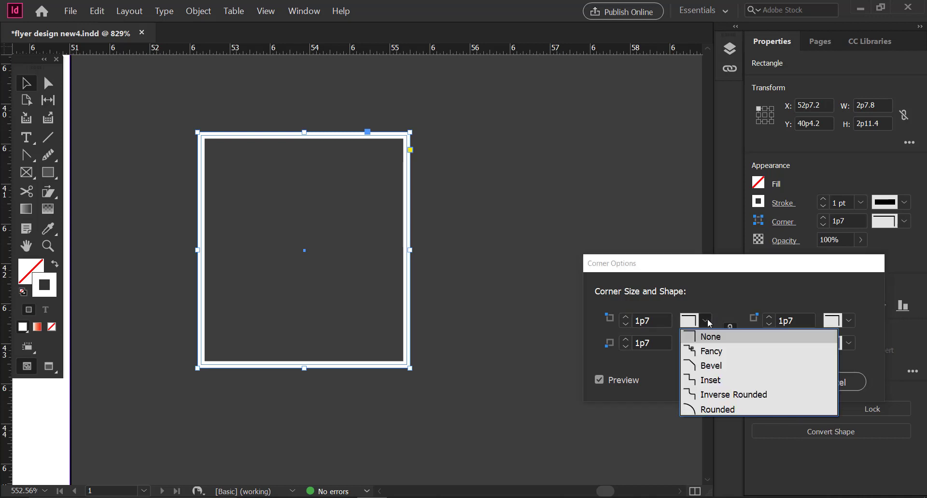
left_click(703, 407)
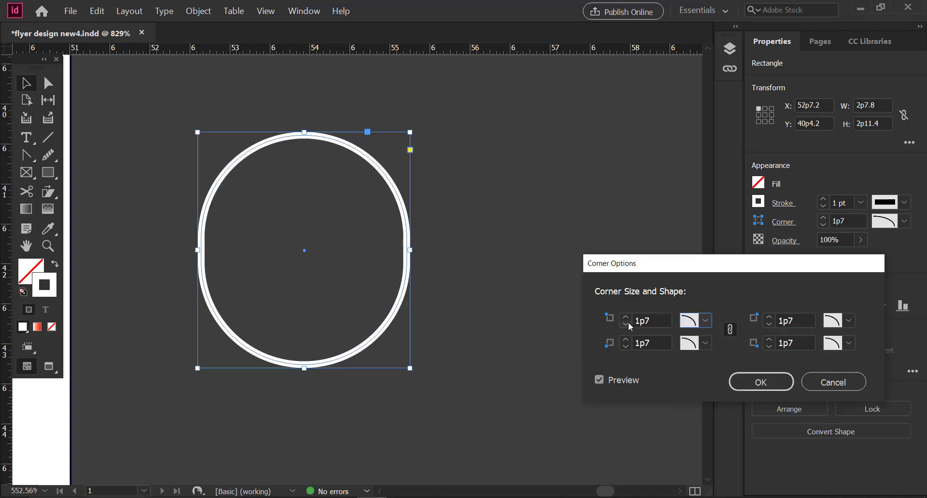
left_click_drag(628, 322, 628, 322)
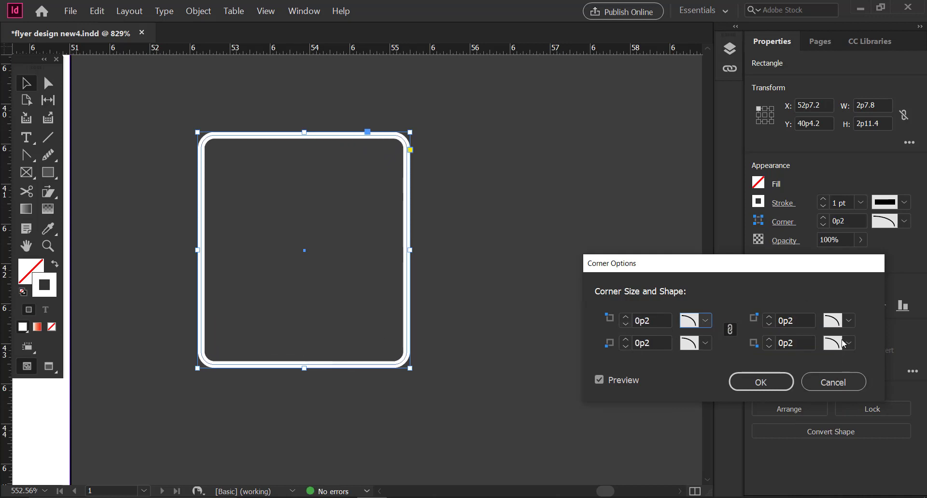
left_click(849, 321)
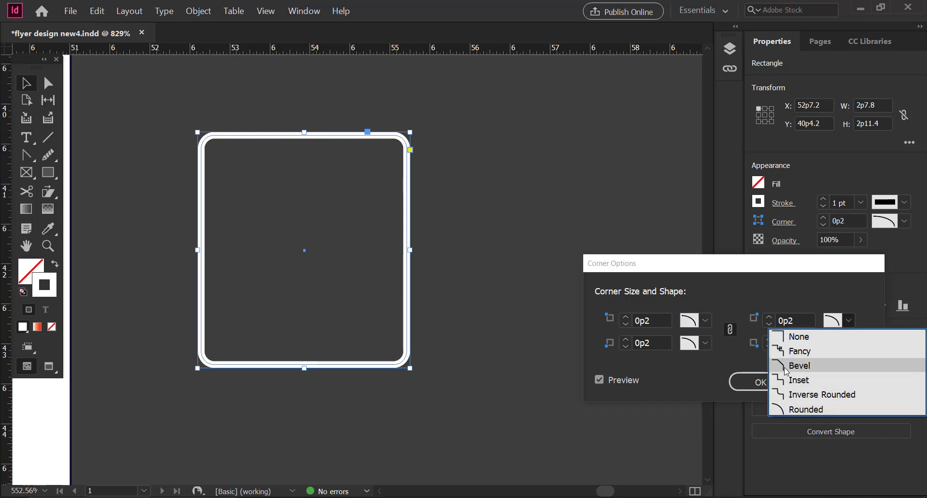
left_click(794, 366)
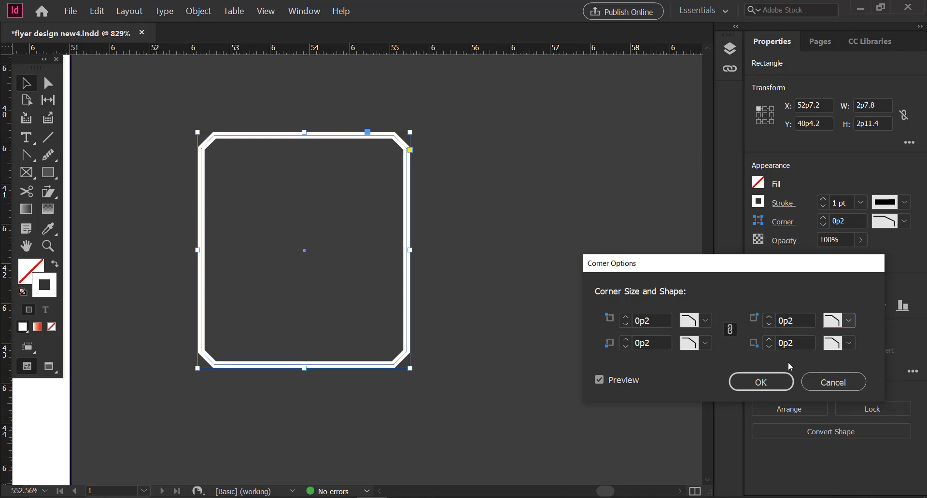
left_click(848, 321)
left_click(800, 410)
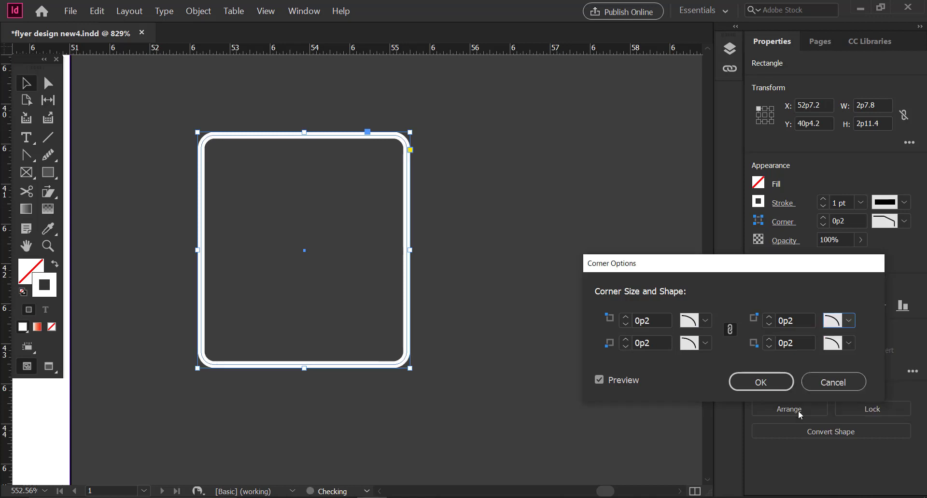
- Unlink the rectangle's corner settings and give only the upper-right corner a Bevel shape with a size of 0p6
left_click(731, 329)
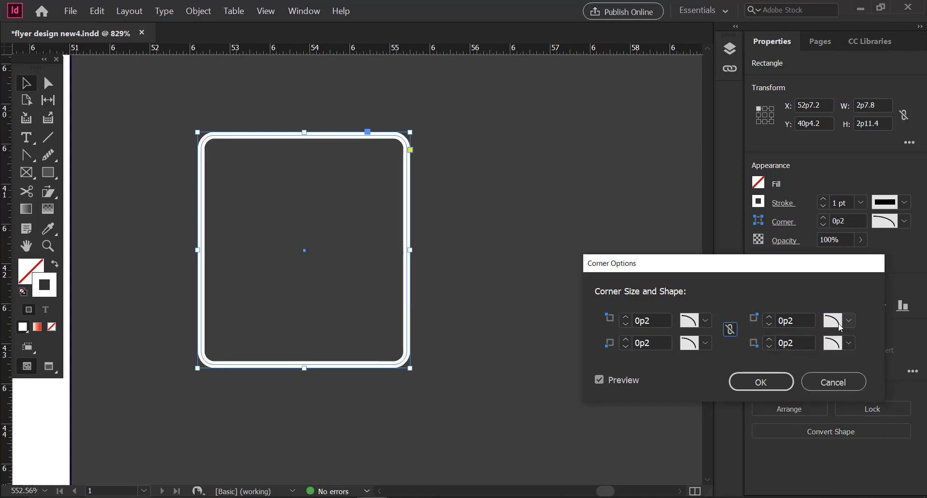
left_click(848, 321)
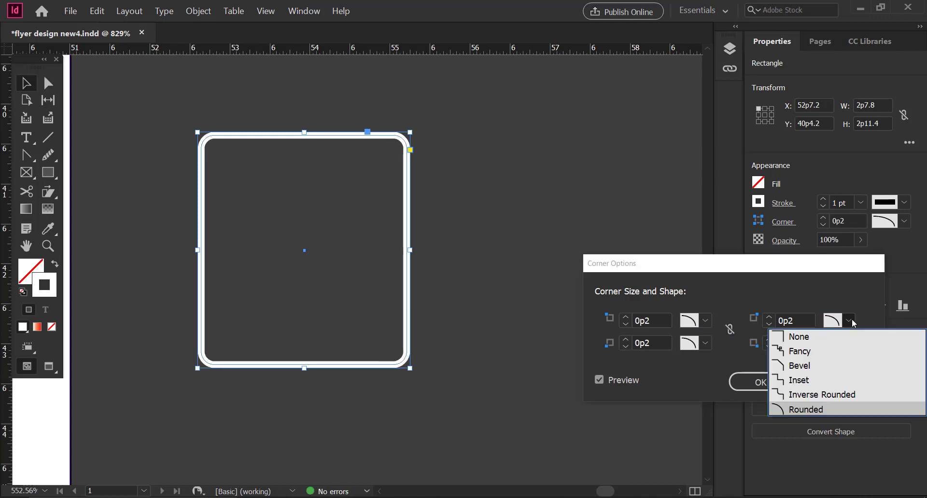
left_click(801, 365)
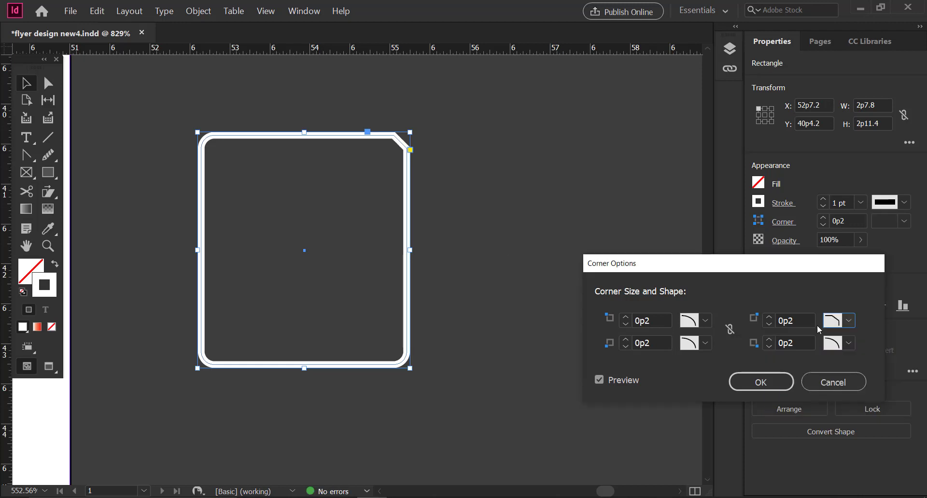
left_click(769, 318)
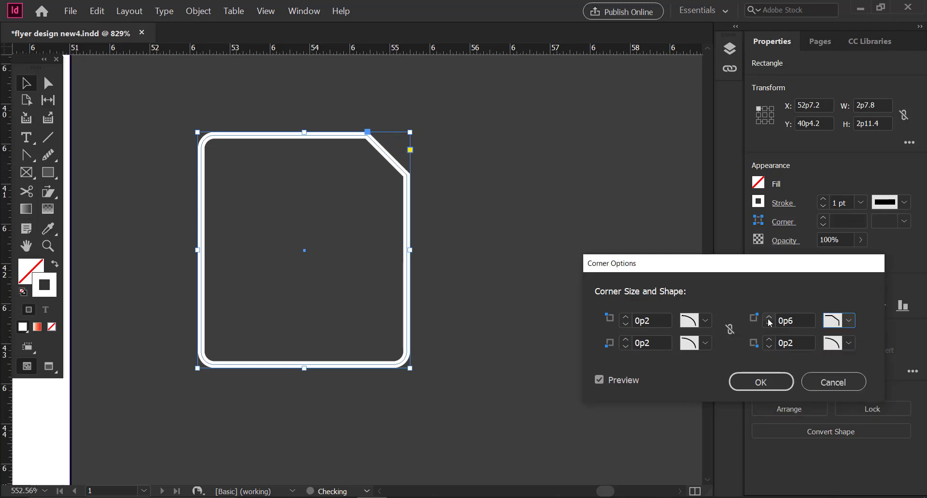
left_click(769, 318)
left_click(503, 261)
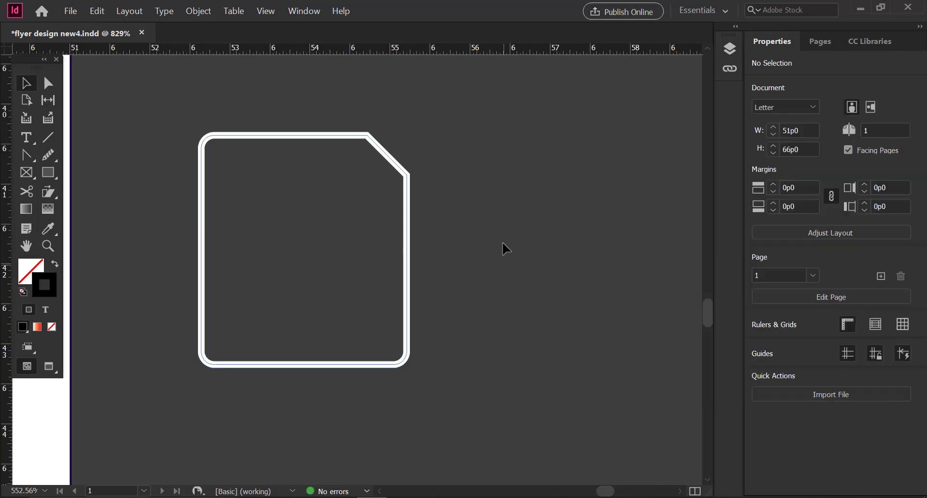
- Draw a horizontal line about 1p11.4 long across the upper part of the page shape and colour its stroke [Paper]
left_click(49, 177)
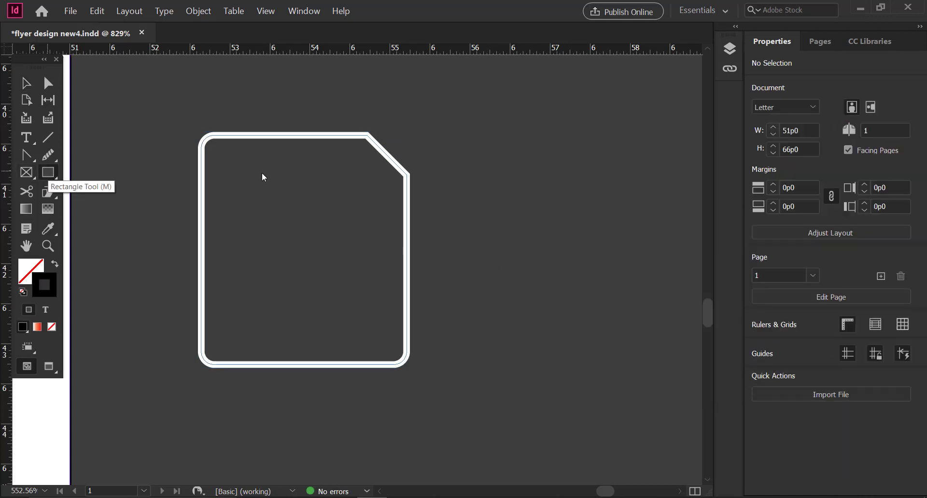
left_click(131, 189)
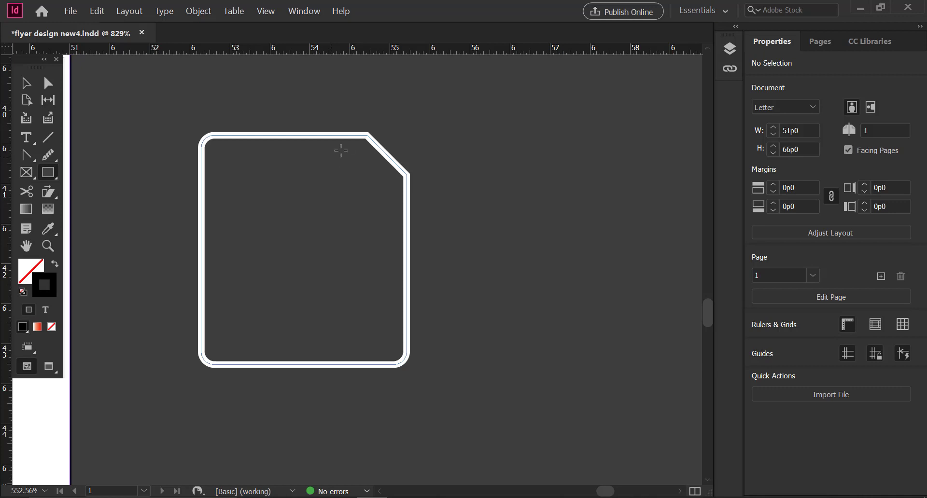
key("ctrl+minus")
key("backslash")
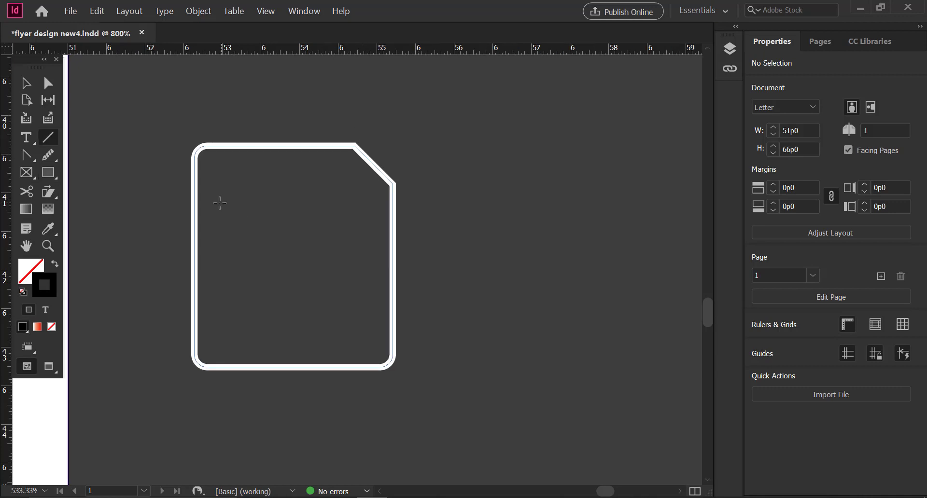
left_click_drag(217, 204, 368, 205)
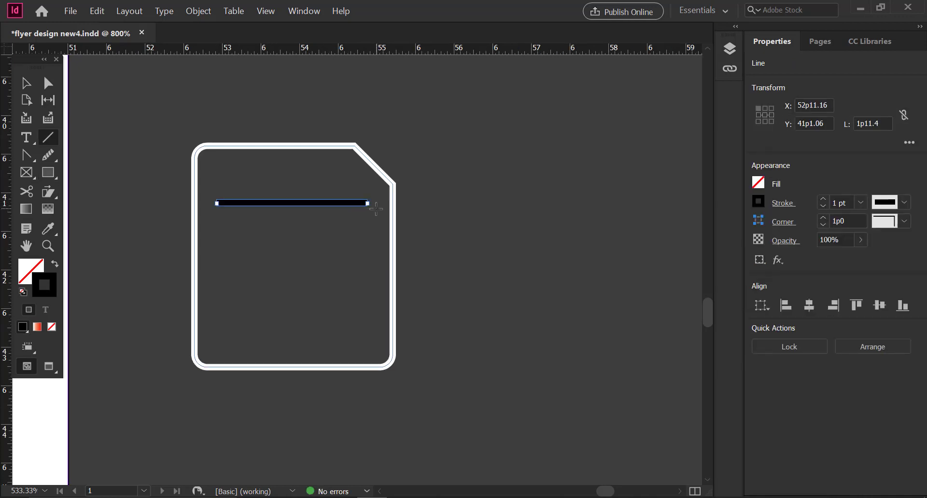
left_click(761, 201)
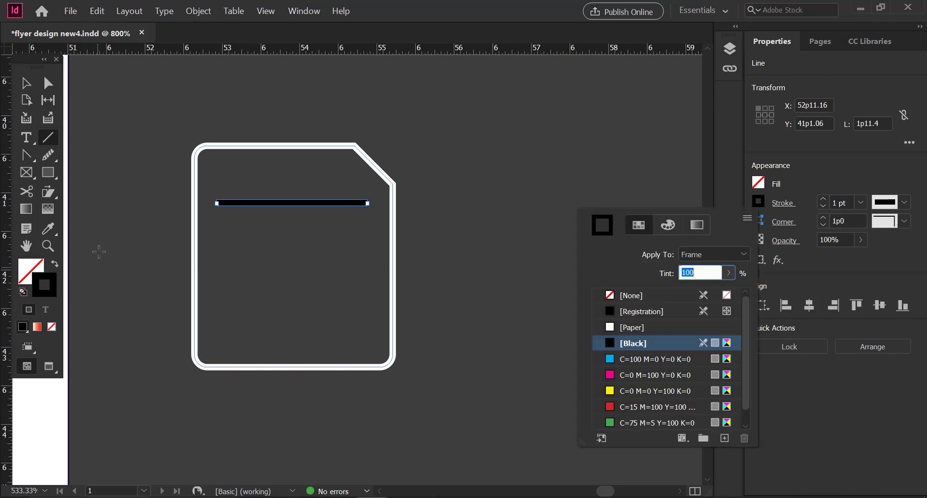
left_click(613, 328)
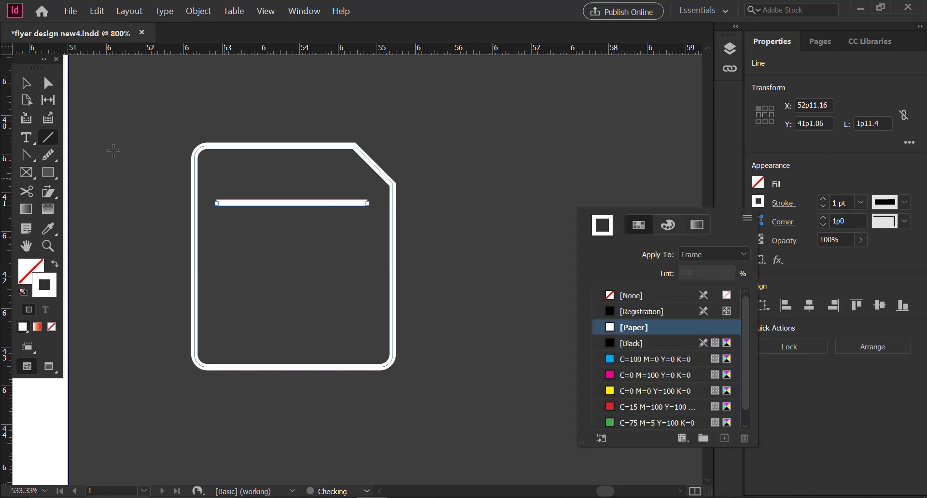
- Copy the white line downward and repeat the duplication until four evenly spaced lines fill the page shape
left_click(26, 89)
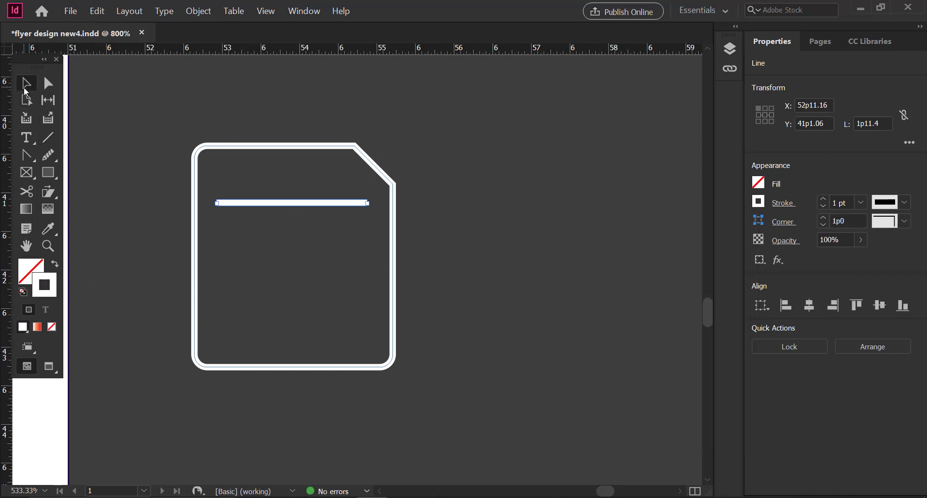
left_click_drag(302, 205, 307, 244)
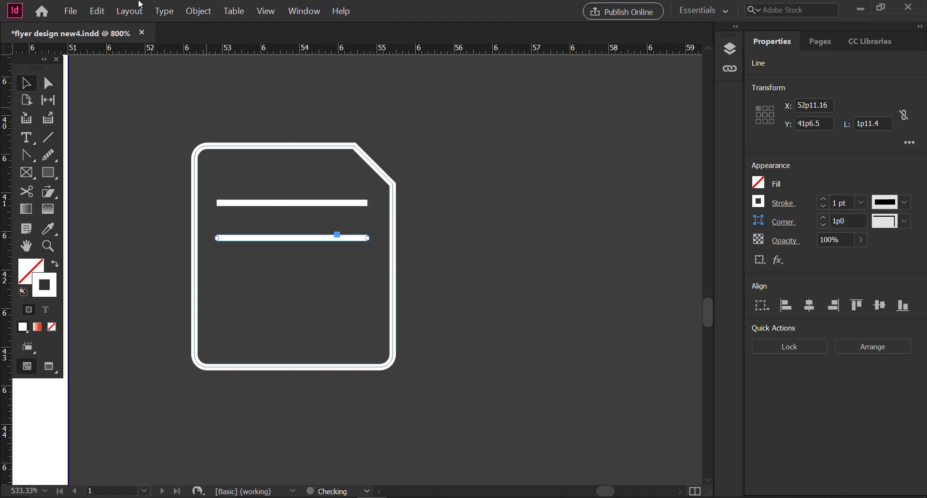
left_click(97, 12)
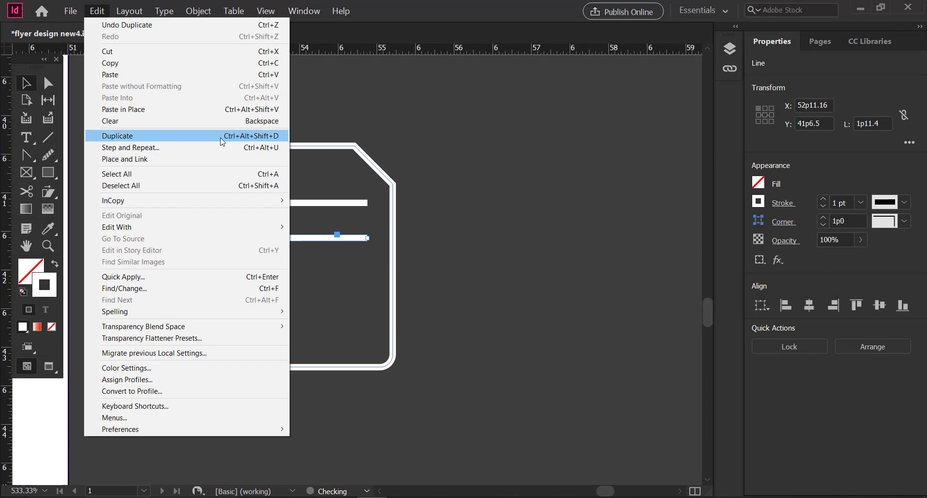
left_click(262, 138)
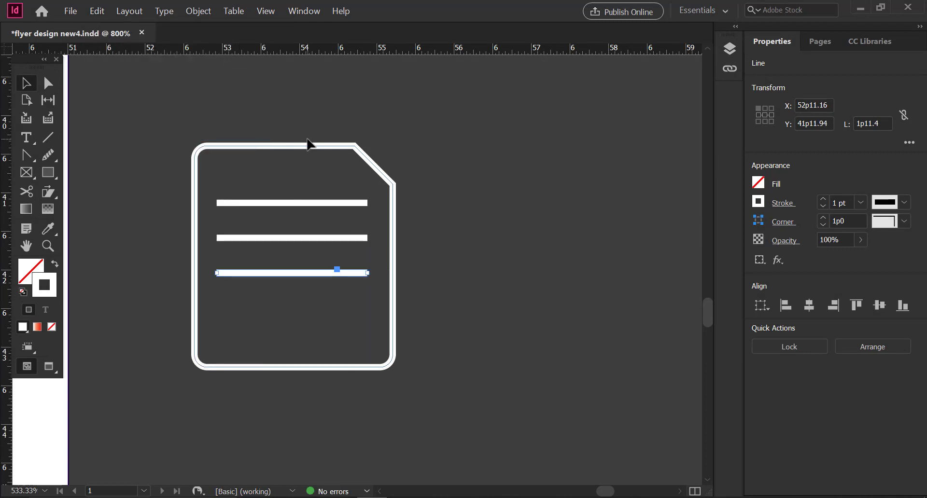
key("ctrl+alt+shift+d")
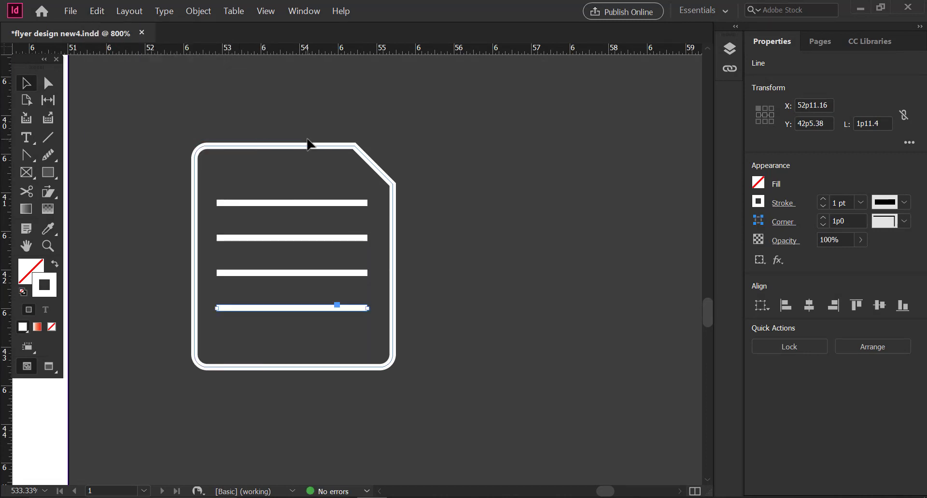
- Align the four lines on their horizontal centers and nudge them slightly down inside the page shape
key("ctrl+a")
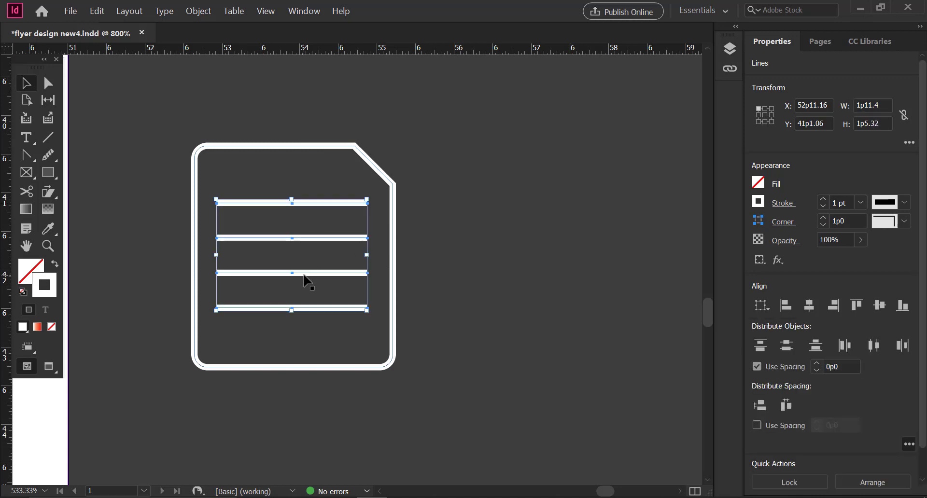
left_click(766, 307)
left_click(807, 304)
key("Down")
left_click(453, 213)
- Group the page outline and its four lines into a single icon
key("ctrl+a")
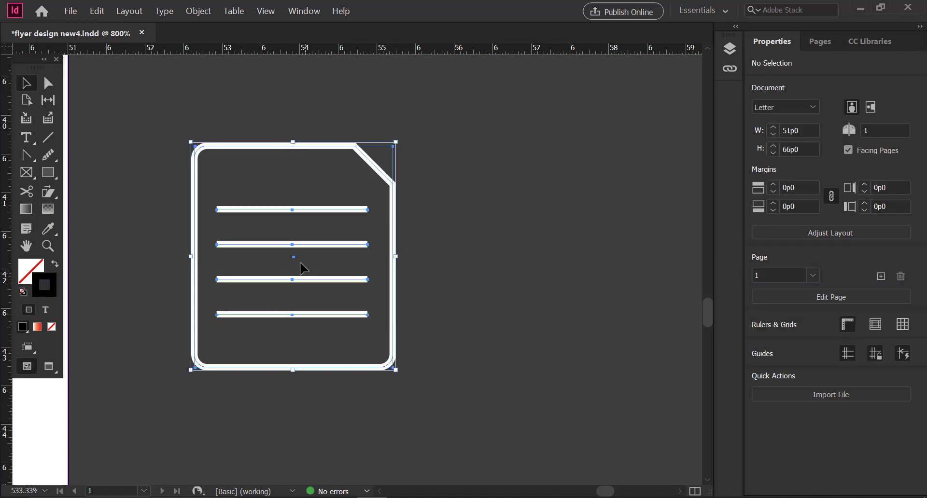
right_click(301, 263)
left_click(509, 170)
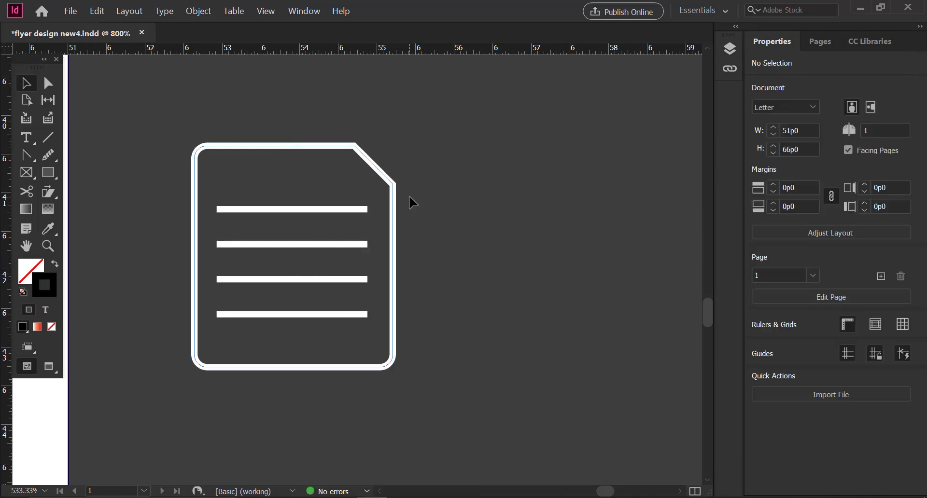
left_click_drag(410, 244, 375, 206)
left_click_drag(379, 337, 256, 162)
right_click(267, 194)
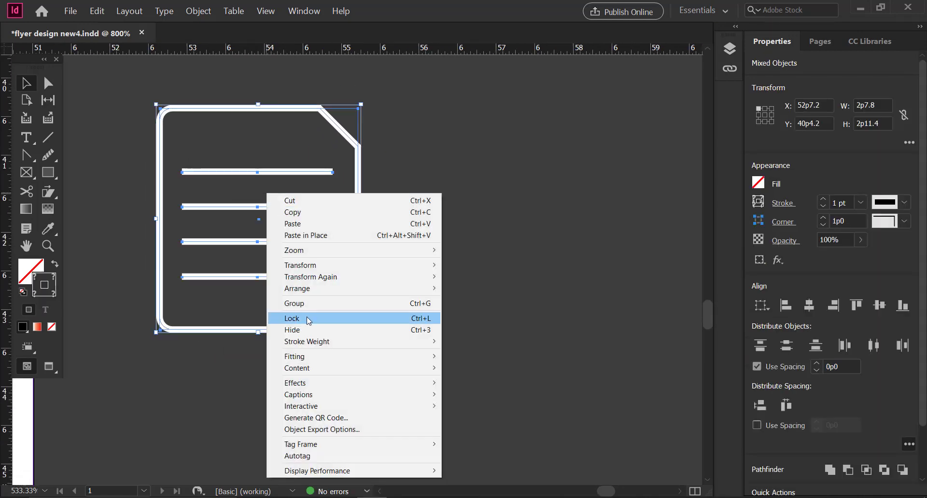
left_click(306, 304)
- Examine the grouped page icon beside the flyer's text sections and up close
left_click_drag(195, 267, 416, 241)
key("ctrl+minus")
left_click_drag(245, 248, 517, 240)
key("ctrl+minus")
key("ctrl+minus")
key("ctrl+minus")
key("ctrl+minus")
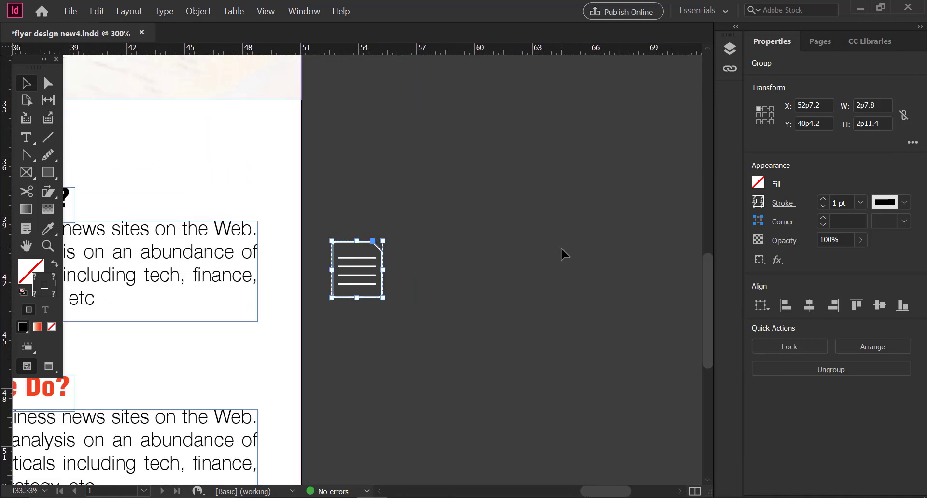
key("ctrl+equal")
key("ctrl+equal")
key("ctrl+equal")
key("ctrl+equal")
left_click_drag(567, 259, 265, 250)
key("ctrl+minus")
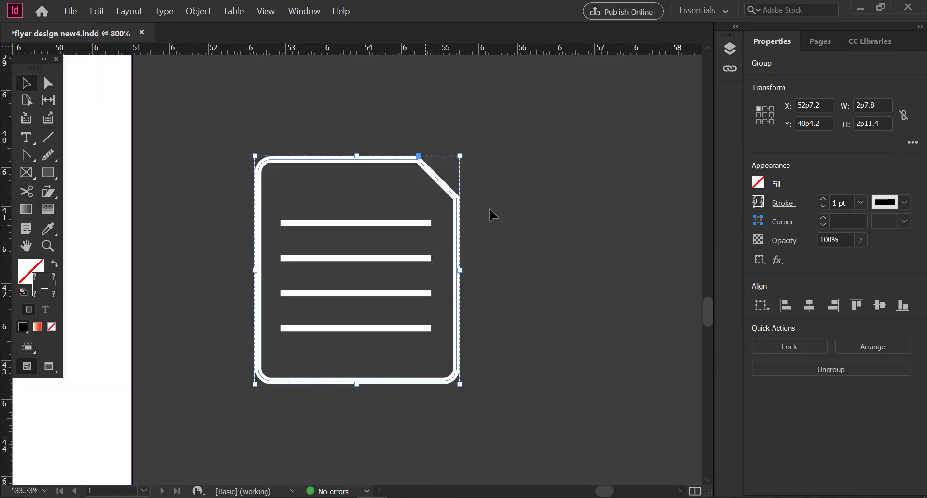
- Create a three-sided polygon 8p4 wide and 8p4 high beside the page icon
left_click_drag(488, 207, 316, 241)
left_click_drag(47, 172, 104, 217)
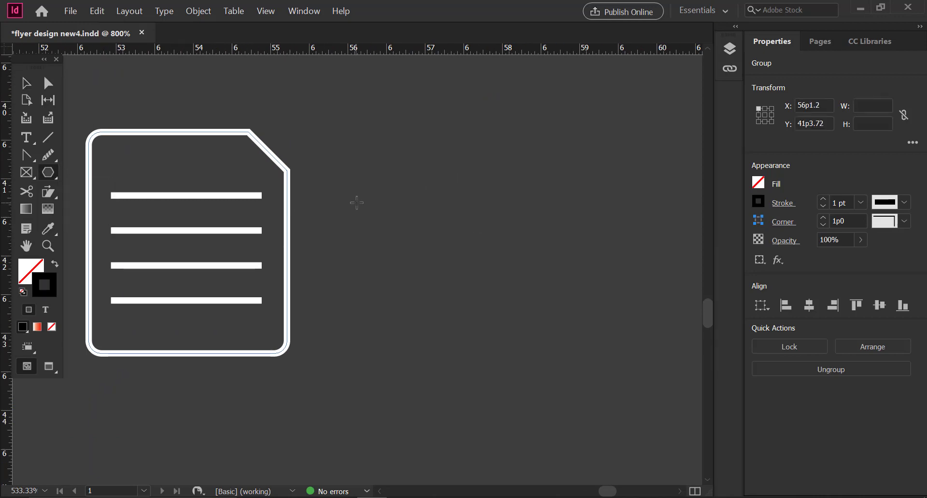
left_click(369, 184)
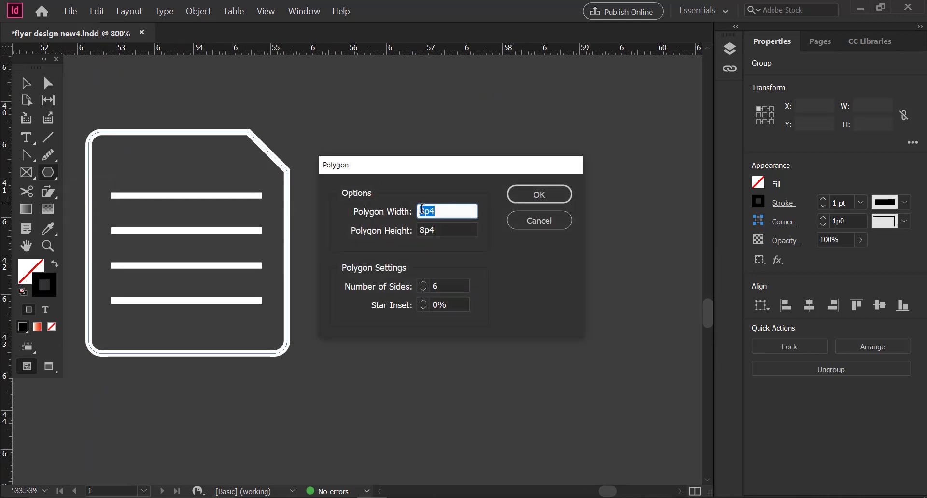
left_click(424, 291)
left_click(424, 291)
left_click(424, 290)
left_click(517, 194)
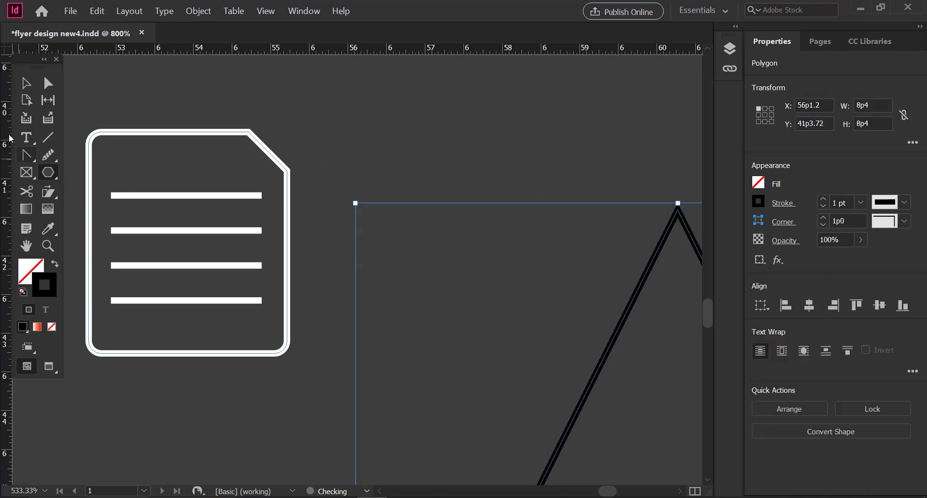
- Scale the triangle down to about 2p1.76 wide, keep it near the page icon, and flatten it to about 1p2.4 high
key("v")
left_click_drag(635, 297, 398, 222)
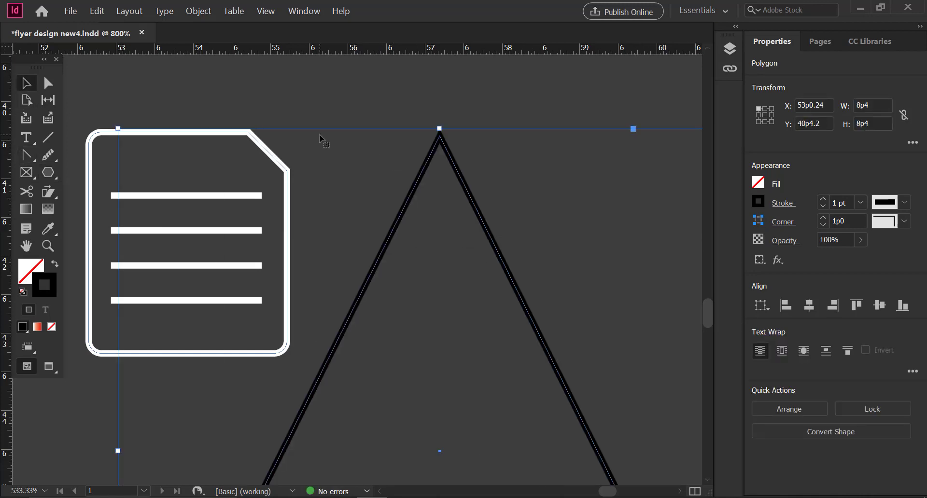
key("ctrl+minus")
key("ctrl+minus")
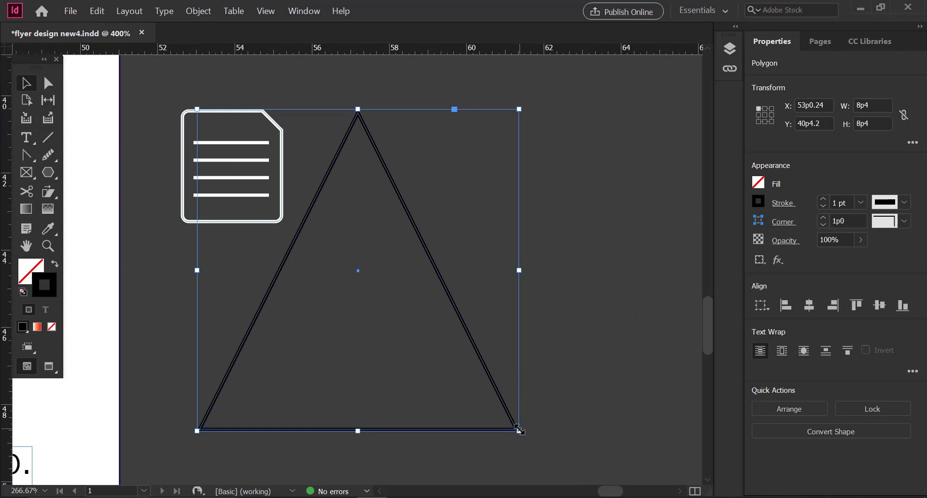
left_click_drag(517, 429, 399, 296)
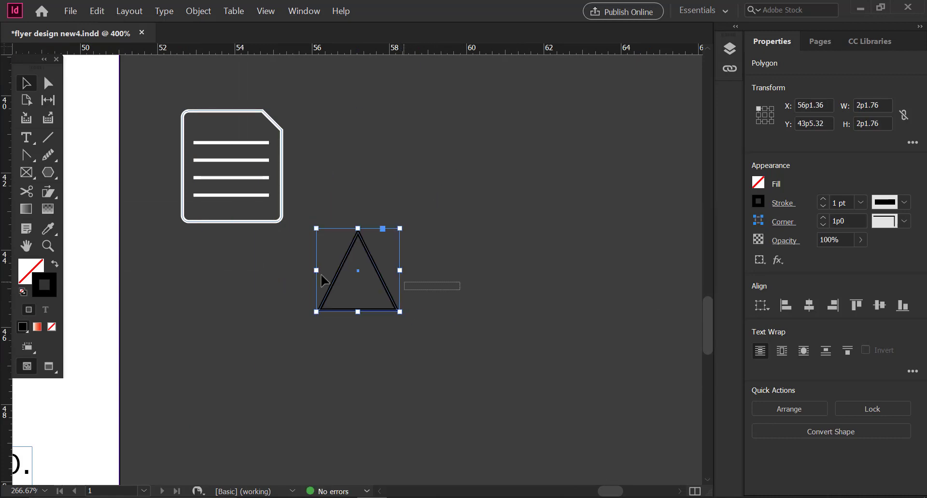
left_click_drag(357, 228, 362, 266)
left_click(345, 287)
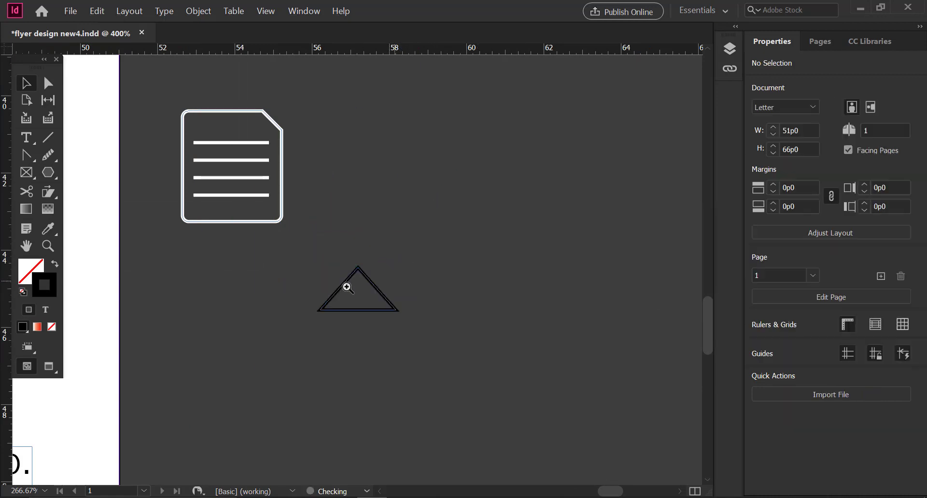
- With nothing selected, set the default stroke colour to white by entering 0% for K
key("z")
left_click_drag(306, 259, 515, 430)
left_click_drag(351, 260, 394, 299)
left_click(27, 83)
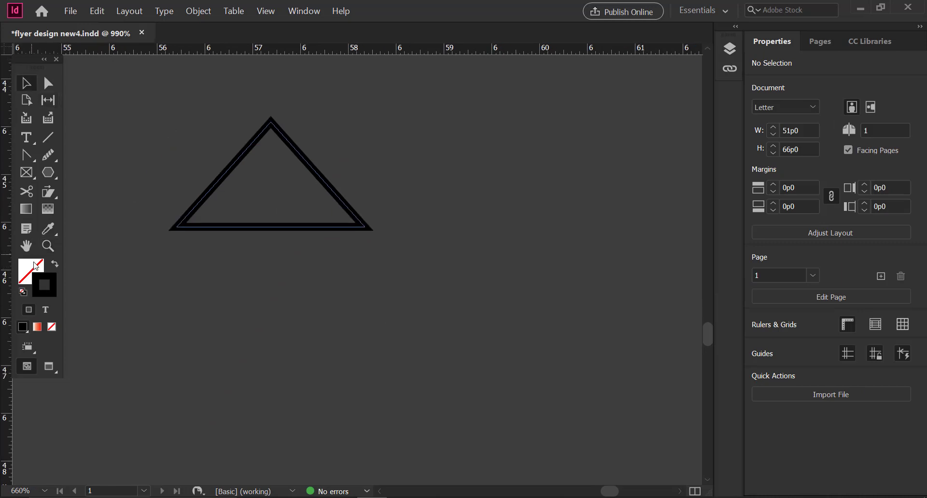
double_click(45, 276)
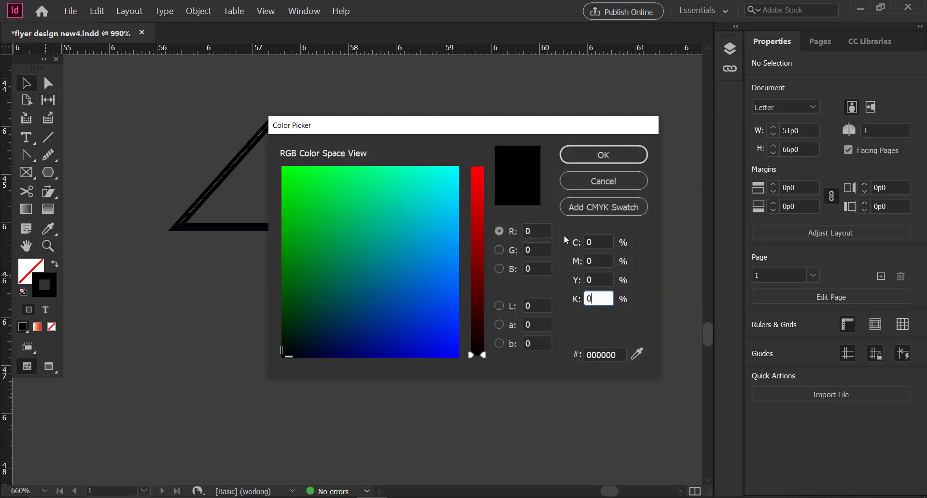
type("0")
left_click(602, 154)
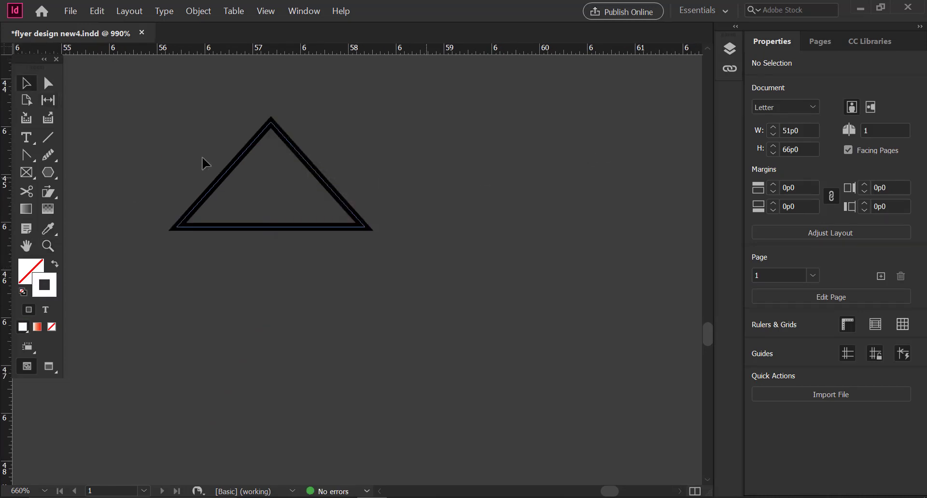
- Change the triangle's stroke colour to white by setting K to 0%
left_click(225, 169)
double_click(46, 289)
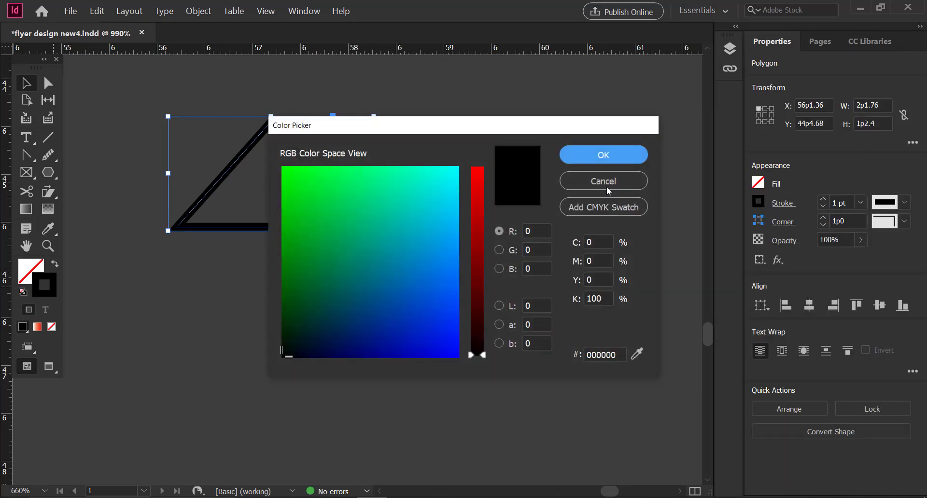
type("0")
left_click(604, 155)
left_click(521, 202)
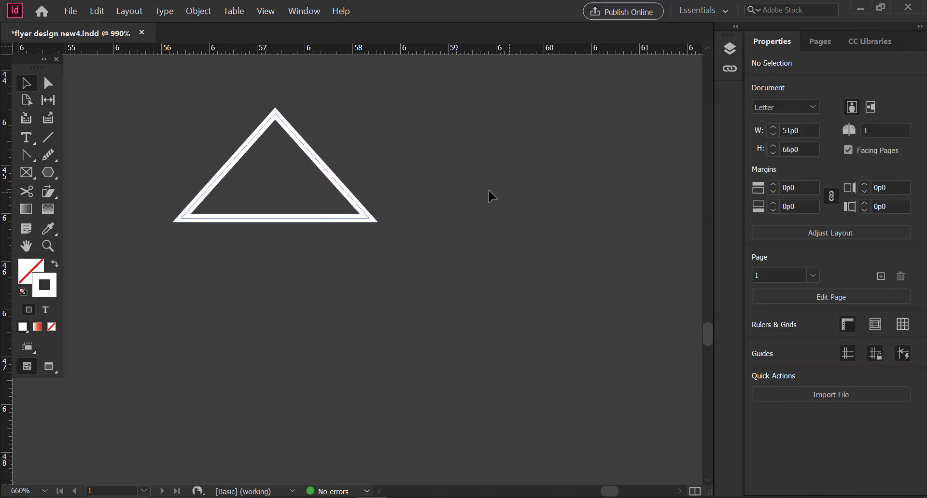
- Draw a short white diagonal line sloping down from beneath the triangle's left corner
left_click(47, 138)
left_click_drag(178, 232, 255, 309)
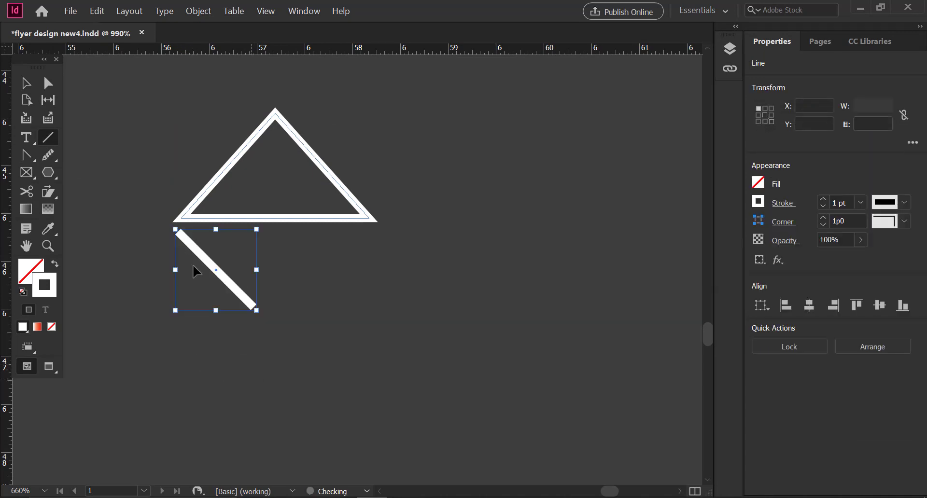
- Undo the diagonal line and draw a white vertical line about 1p4.8 long beneath the triangle's left corner
key("ctrl+z")
left_click_drag(178, 231, 176, 364)
left_click(27, 85)
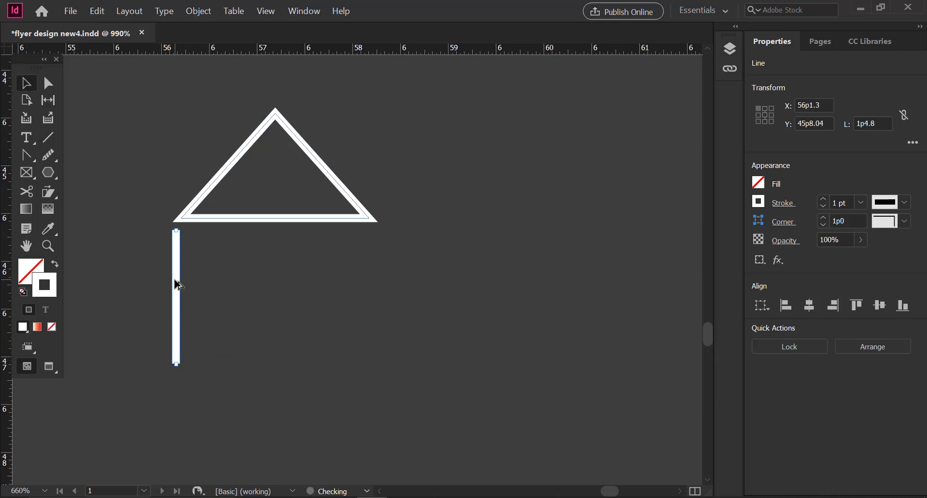
- Duplicate the vertical line across the triangle's width to make a row of five evenly spaced columns
left_click_drag(175, 282, 222, 287)
key("ctrl+alt+3")
key("ctrl+alt+3")
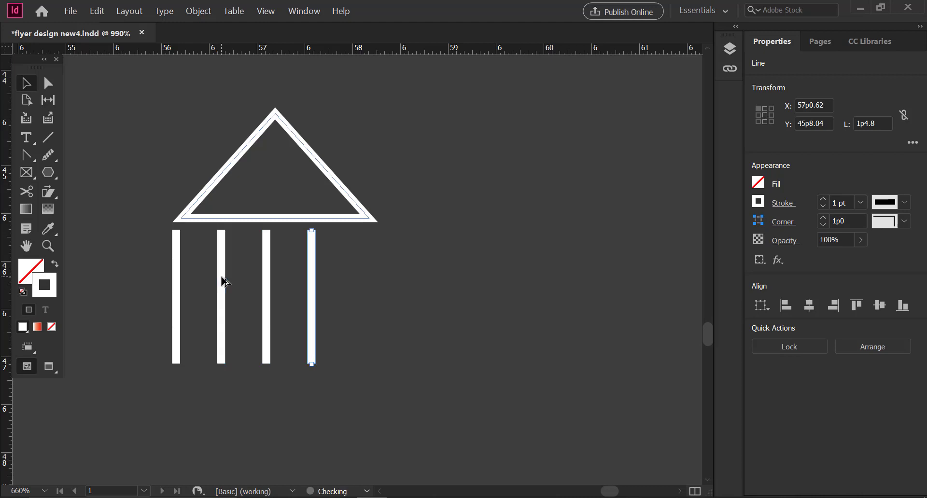
key("ctrl+alt+3")
- Place a spare copy of one column beside the building, then group the five columns under the triangle
left_click_drag(164, 282, 592, 300)
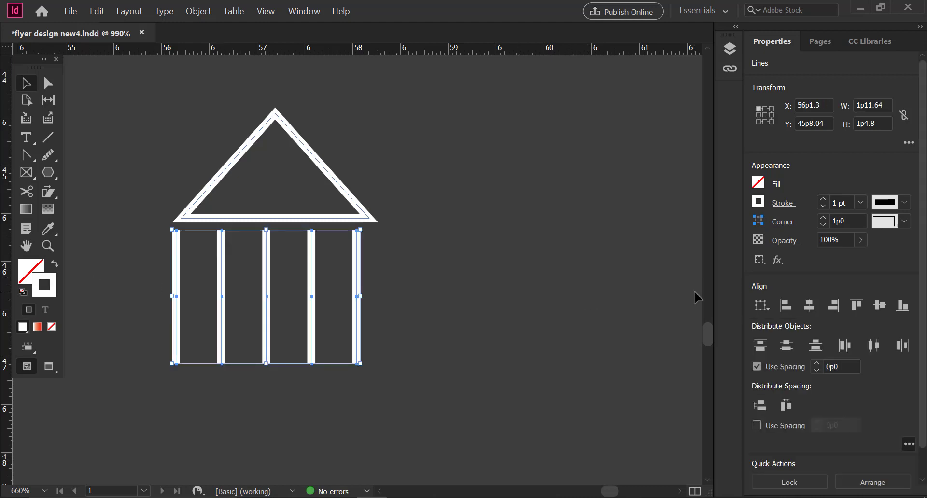
left_click(465, 259)
left_click_drag(357, 300, 474, 321)
left_click_drag(399, 309, 169, 291)
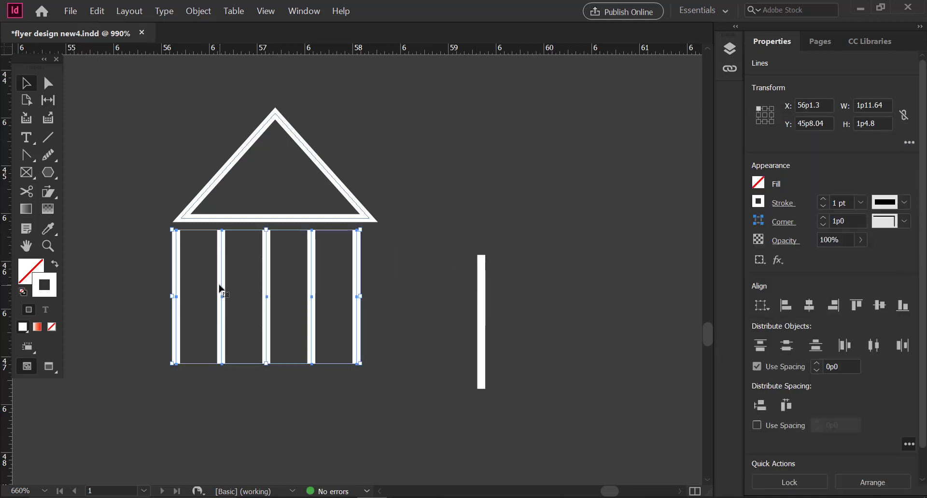
right_click(220, 289)
left_click(241, 322)
- Align the triangle and the column group on their horizontal centers
left_click(263, 216)
left_click(312, 269, "shift")
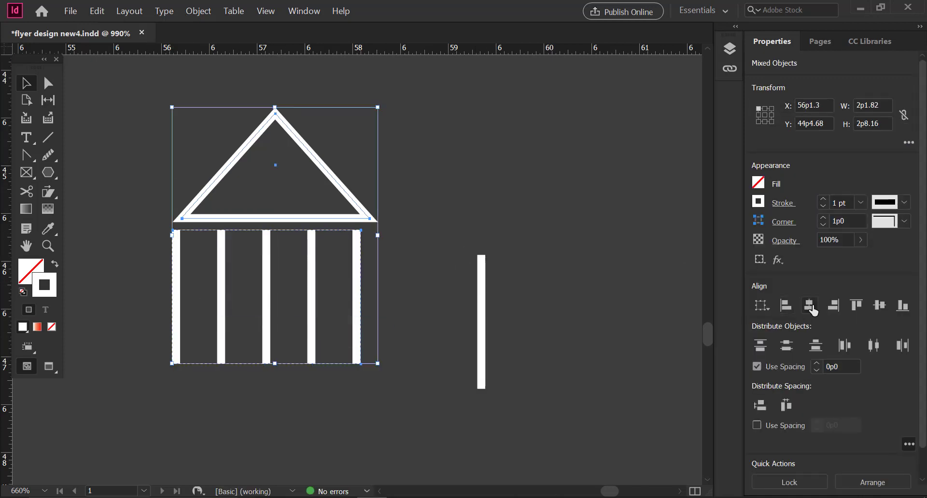
left_click(810, 305)
left_click(518, 188)
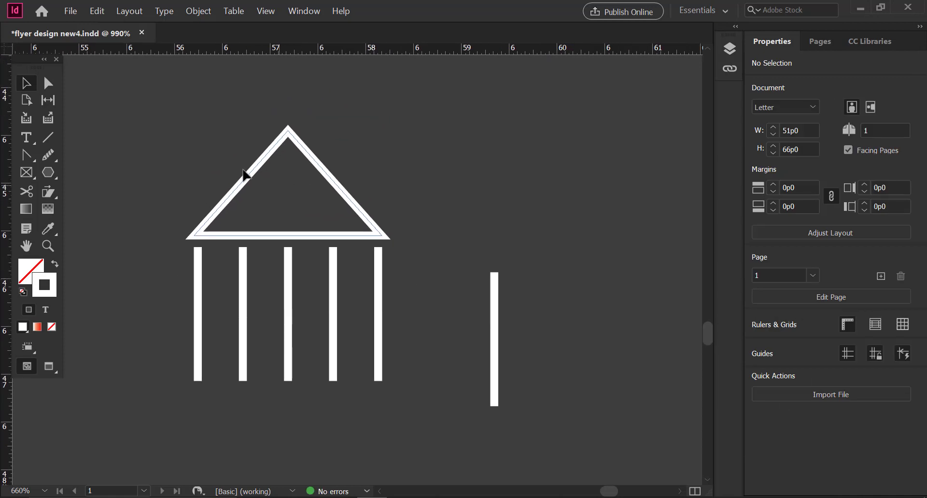
- Swap the triangle's fill and stroke so it has a solid white fill with no outline
left_click(245, 175)
left_click(54, 264)
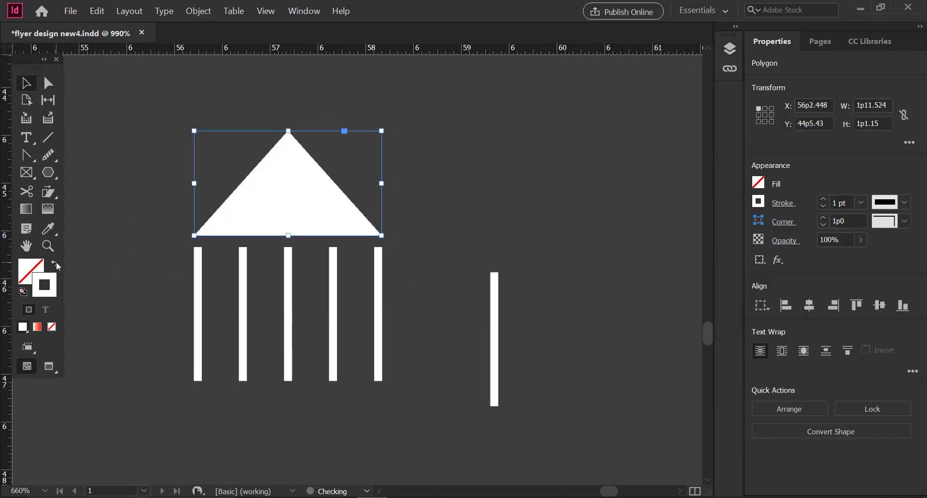
left_click(212, 185)
- Turn the spare line horizontal under the columns as a base about 2p5.2 long, and duplicate it just below
left_click_drag(480, 309, 445, 304)
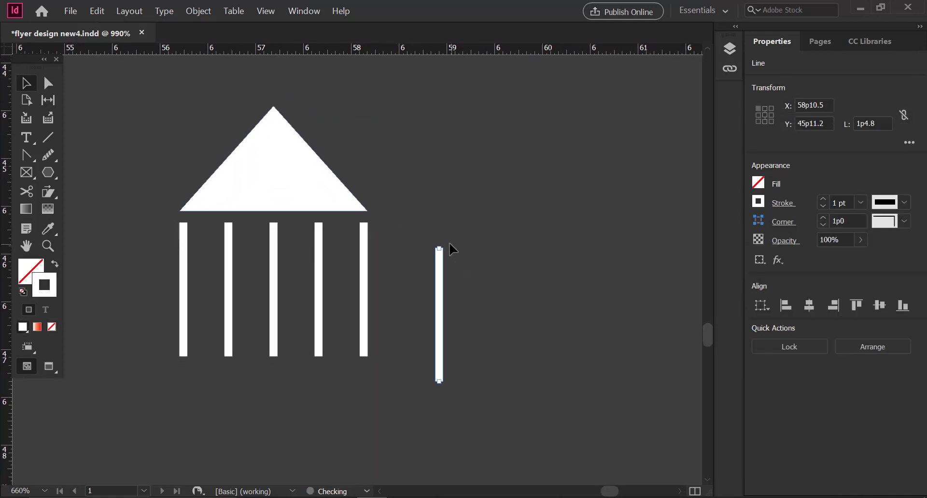
left_click_drag(449, 243, 502, 320)
left_click_drag(505, 314, 327, 381)
left_click(299, 391)
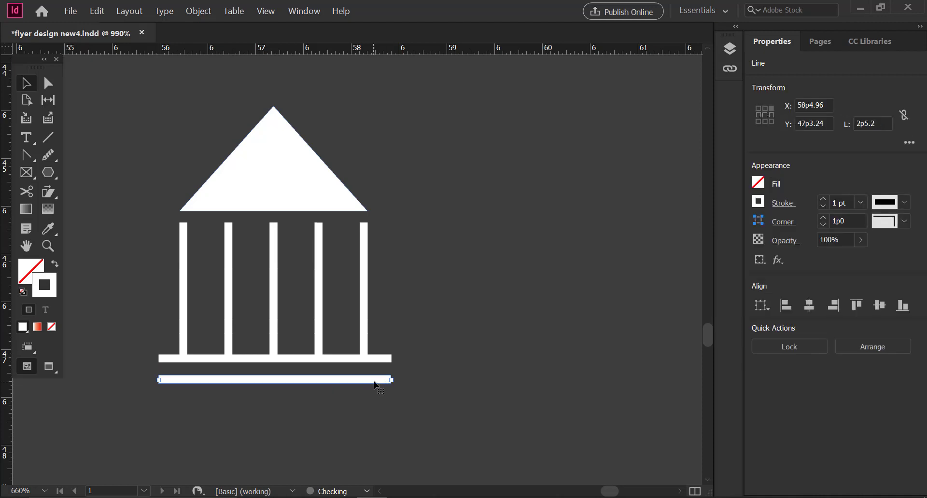
- Lengthen the lower base line to about 3p2.52
left_click_drag(391, 380, 428, 381)
key("ctrl+z")
left_click_drag(264, 213, 421, 406)
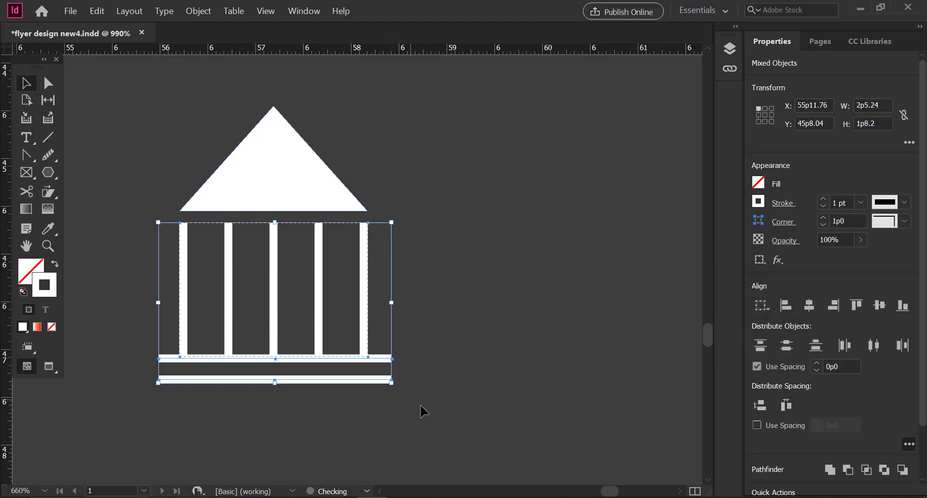
left_click(421, 411)
left_click_drag(391, 380, 466, 380)
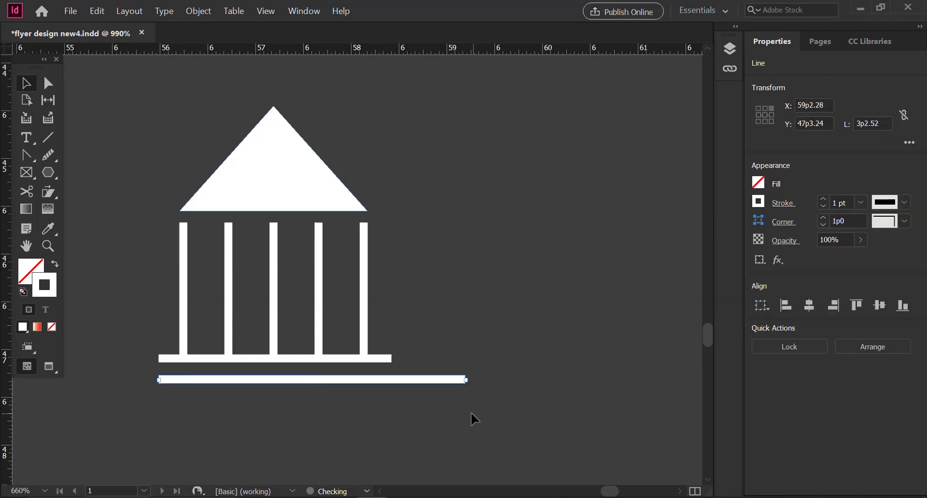
- Align the triangle, the column group and both base lines on their horizontal centers
left_click_drag(471, 414, 209, 246)
left_click(810, 306)
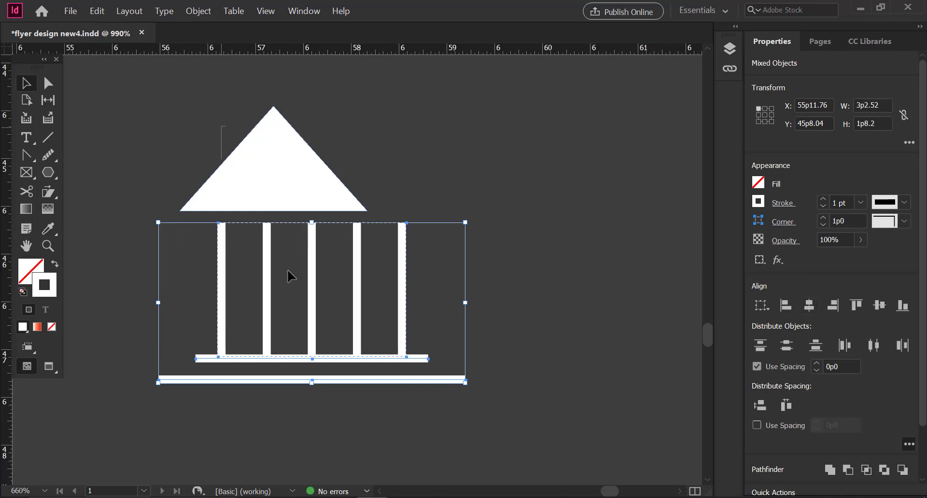
left_click_drag(288, 269, 347, 386)
left_click(808, 307)
left_click(532, 286)
- Group the triangle, columns and base lines into a single building icon
left_click_drag(511, 299, 461, 280)
left_click_drag(394, 337, 409, 391)
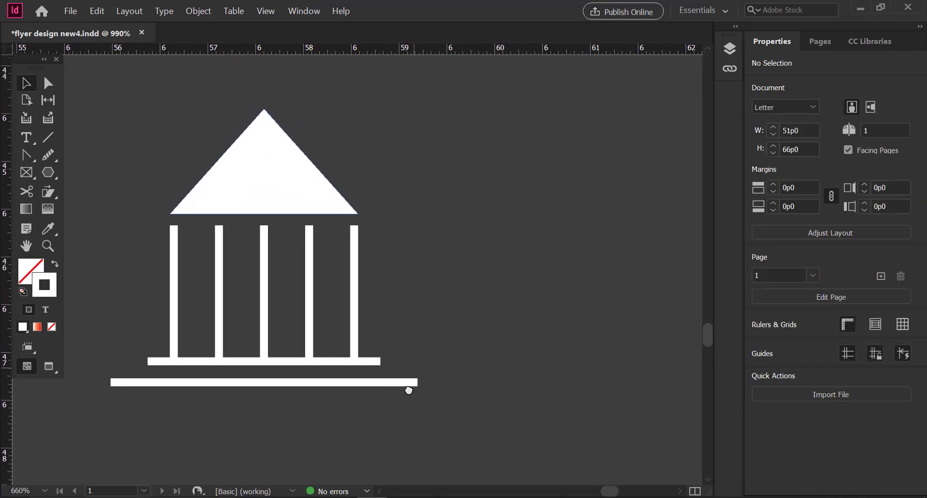
left_click_drag(508, 248, 481, 231)
left_click_drag(591, 234, 559, 239)
left_click_drag(109, 121, 402, 351)
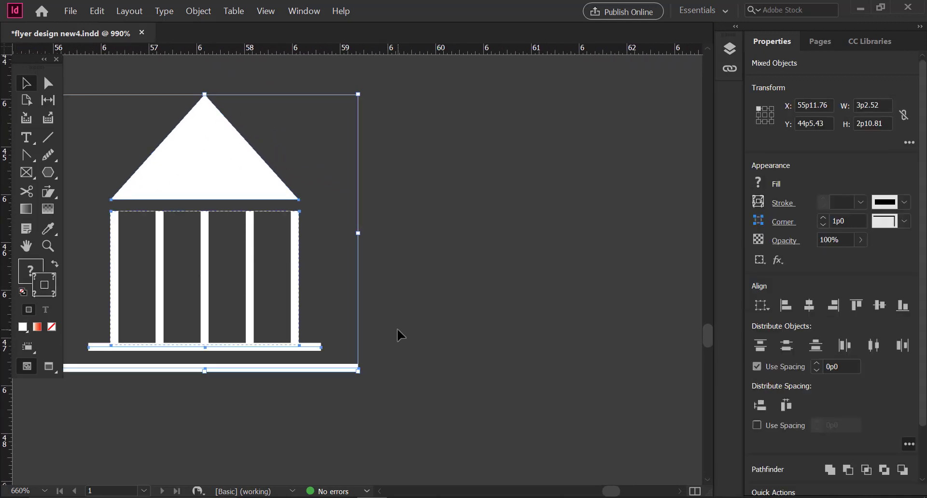
right_click(210, 182)
left_click(271, 299)
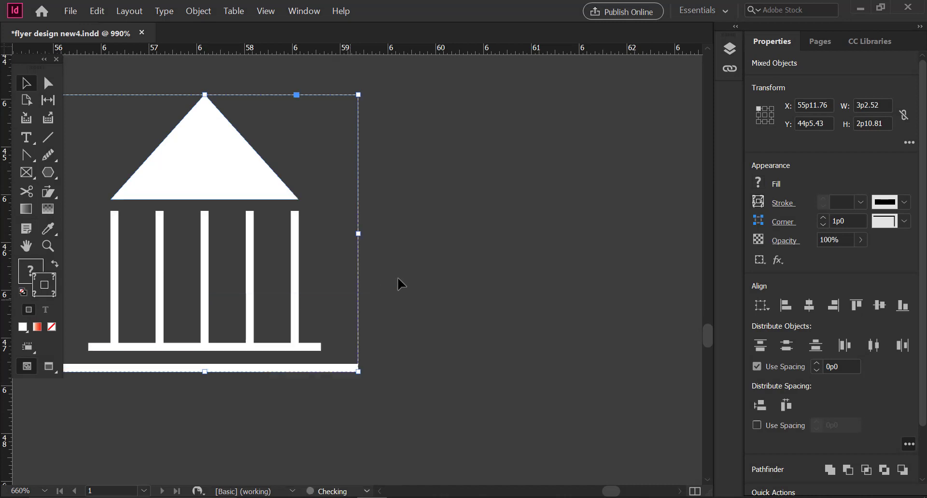
left_click(480, 236)
- Draw a white outlined circle about 1p8.32 in diameter beside the building icon, and duplicate it to one side
left_click_drag(480, 236, 331, 269)
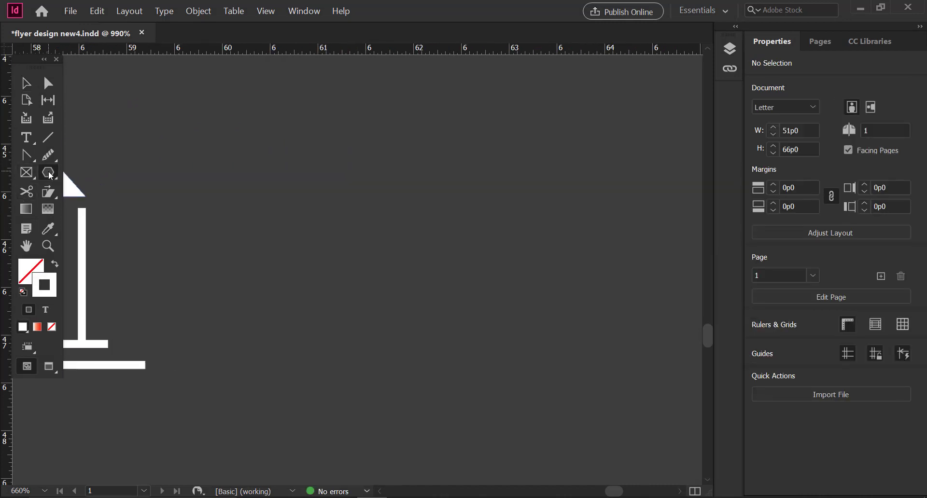
left_click_drag(50, 176, 104, 203)
left_click_drag(279, 133, 441, 296)
left_click_drag(437, 201, 671, 352, "alt")
- Convert the first circle's bottom anchor to a corner point and move it down to Y 47p11.5, forming a map pin
left_click_drag(449, 125, 322, 320)
left_click(19, 156)
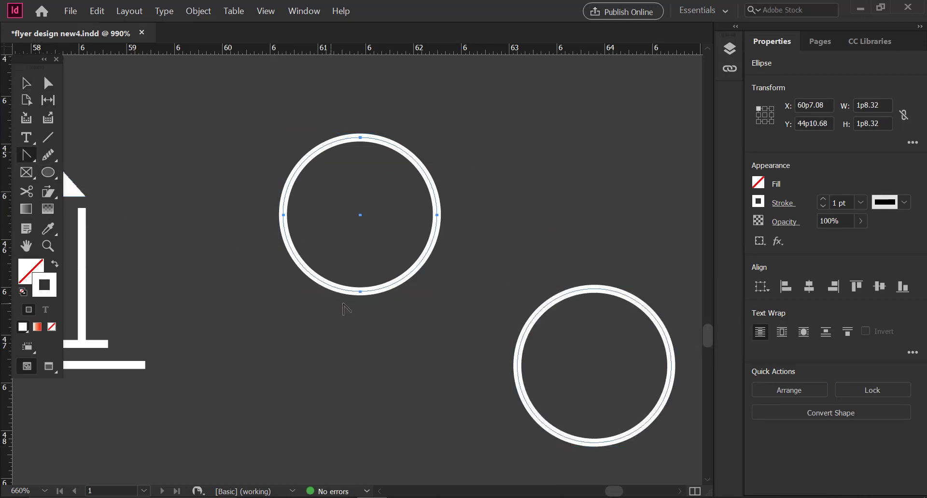
left_click(360, 292)
left_click(360, 292)
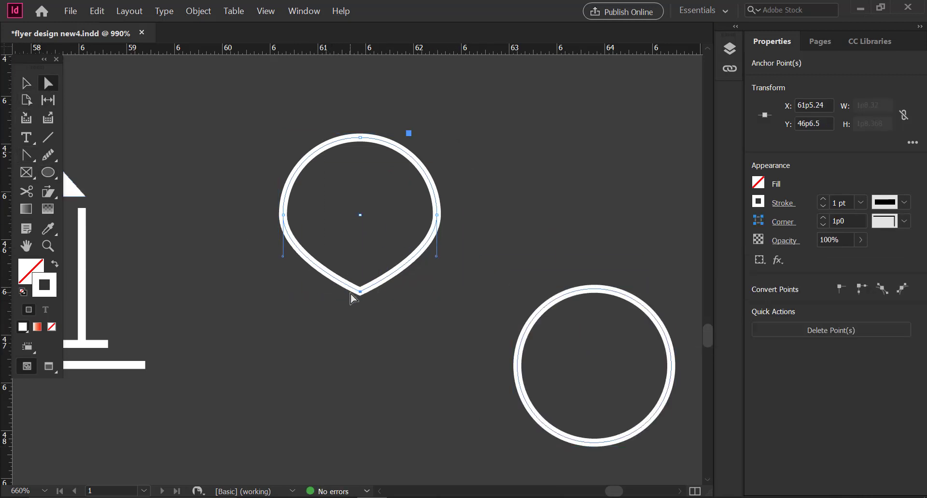
key("shift+Down")
key("shift+Down")
key("Up")
key("Up")
key("Up")
left_click(27, 84)
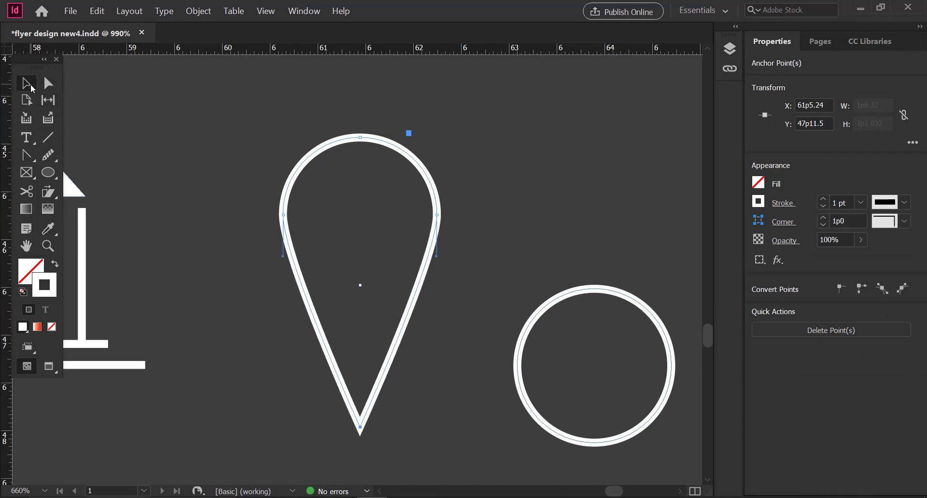
- Scale the duplicate circle down to about half its size and place it inside the pin's head
left_click_drag(558, 312, 522, 248)
left_click_drag(631, 216, 547, 300)
left_click_drag(510, 343, 363, 225)
- Align the small circle and the pin outline on their horizontal centers, and group them
left_click(422, 263, "shift")
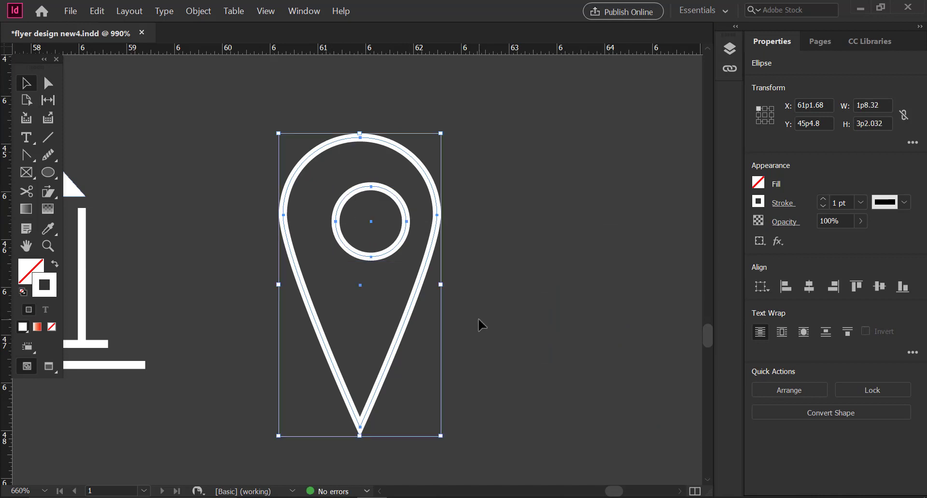
left_click(592, 232)
left_click_drag(459, 255, 376, 214)
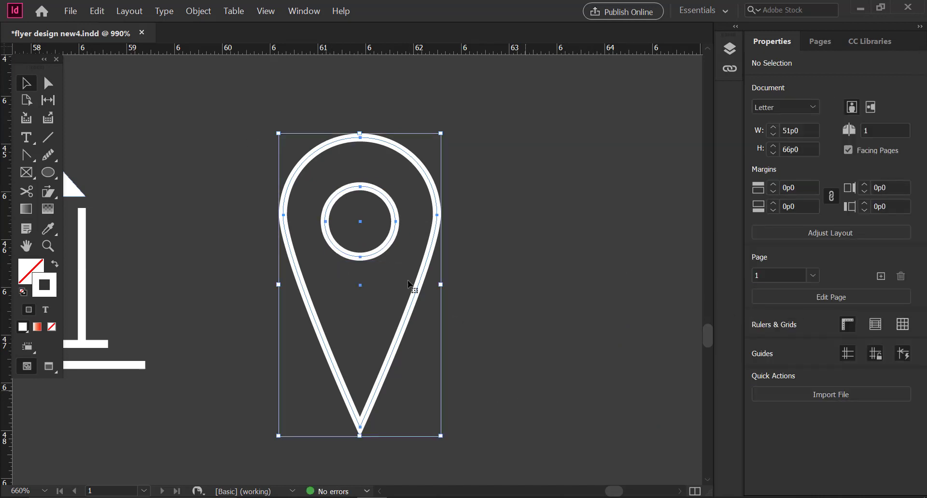
right_click(377, 213)
left_click(422, 322)
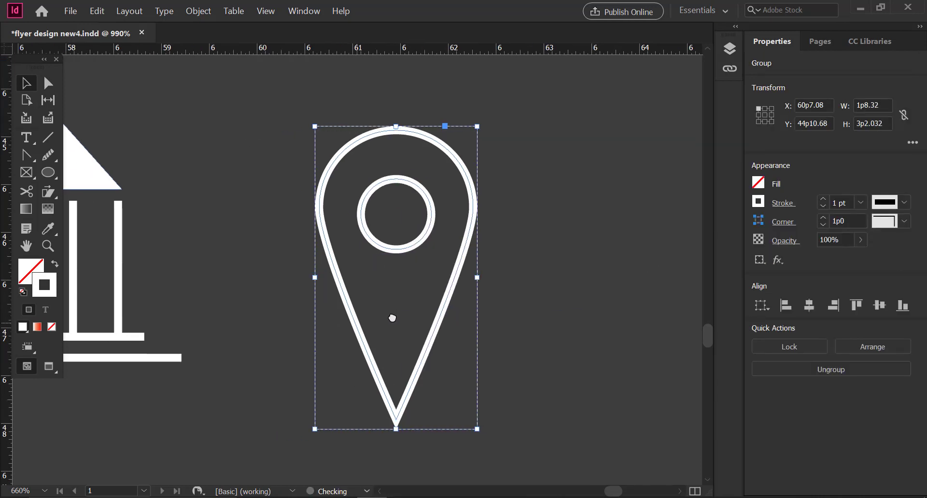
- Scale the pin icon down, then scale all three icons together to about 8p6.01 by 6p5.4 overall
key("ctrl+minus")
key("ctrl+minus")
key("ctrl+minus")
key("ctrl+minus")
left_click(557, 309)
key("ctrl+minus")
key("ctrl+minus")
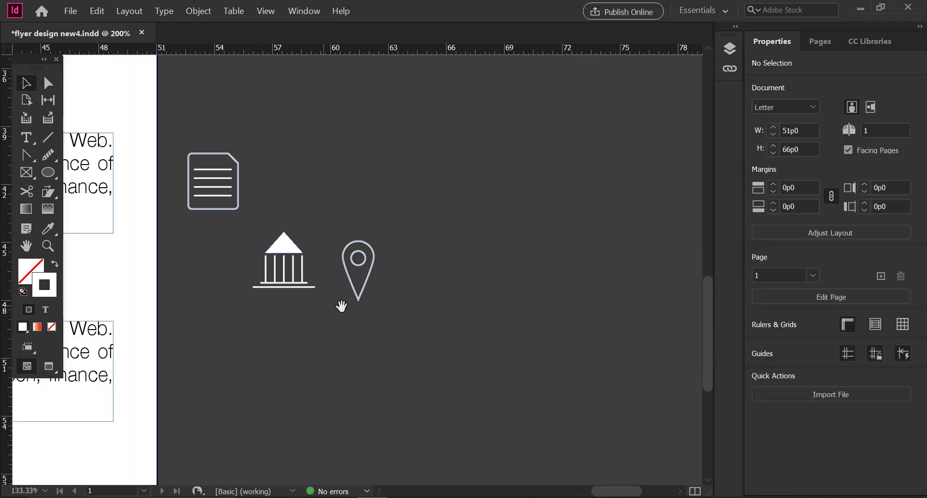
left_click(368, 272)
left_click(424, 324)
left_click(368, 284)
left_click_drag(374, 302, 369, 289)
left_click_drag(393, 314, 183, 148)
left_click_drag(368, 152, 352, 164)
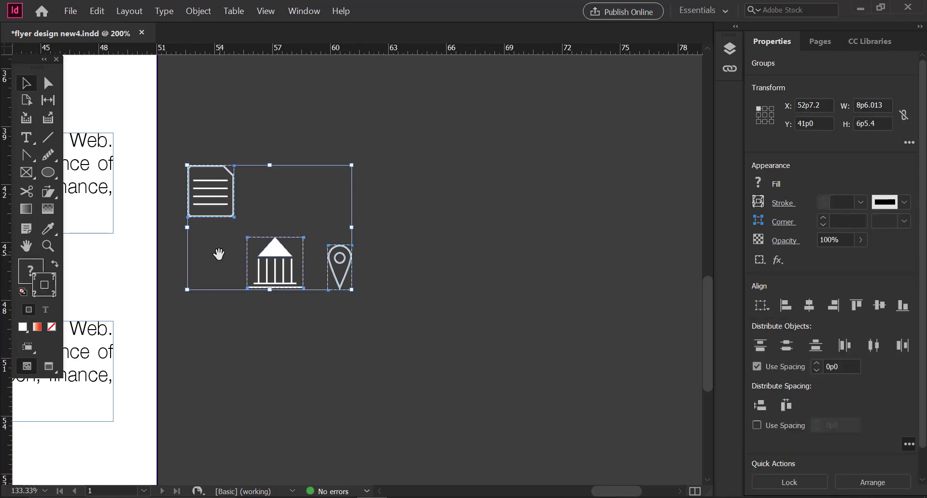
- Place the page, building and pin icons in the first, second and third black boxes, and switch the page to preview mode
left_click_drag(213, 256, 487, 304)
key("ctrl+minus")
left_click_drag(358, 325, 504, 323)
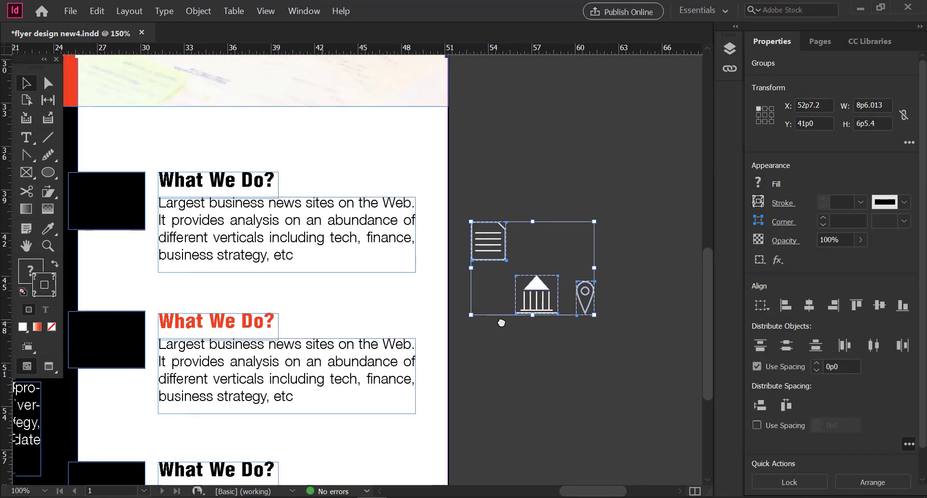
left_click(534, 173)
left_click_drag(507, 247, 125, 207)
left_click_drag(551, 295, 122, 338)
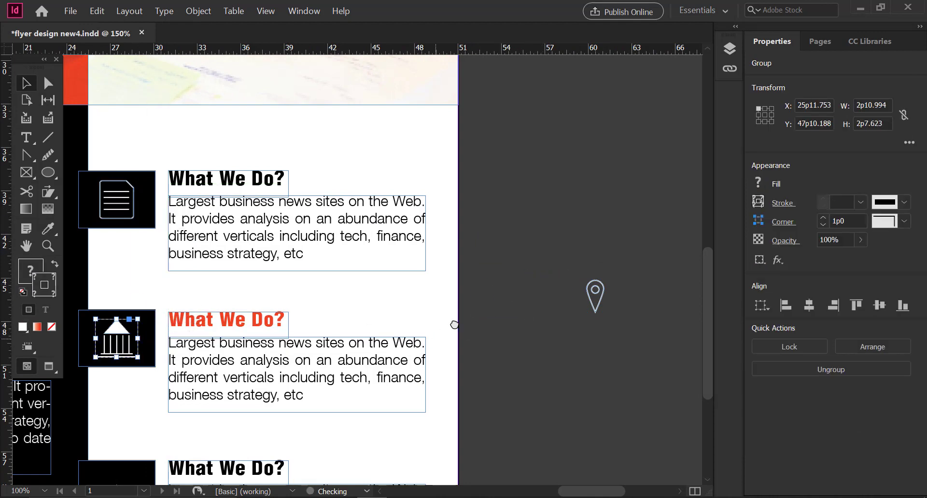
left_click_drag(455, 325, 482, 301)
left_click_drag(623, 277, 150, 466)
left_click_drag(315, 428, 356, 383)
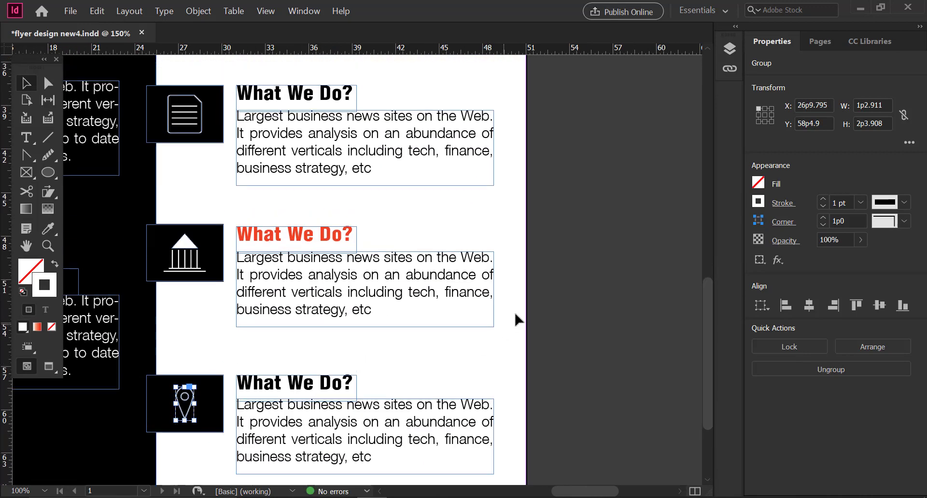
left_click(587, 296)
left_click(53, 369)
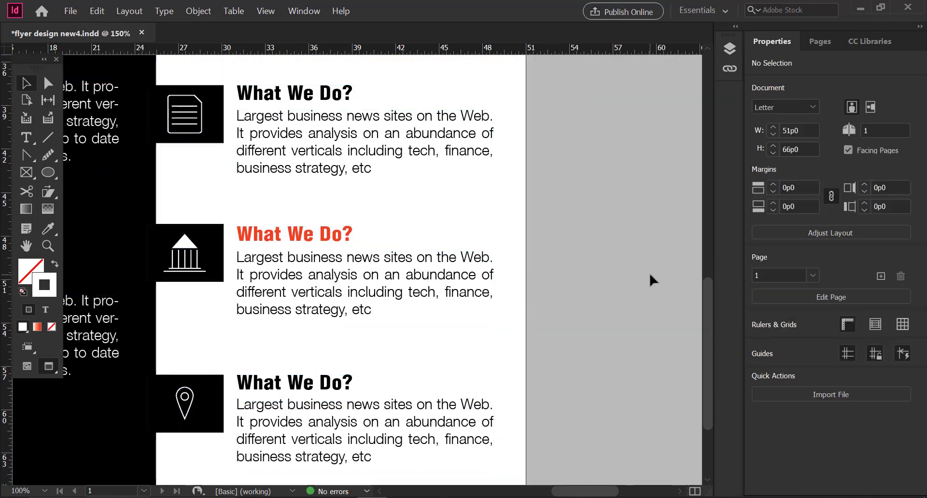
- Align the three icons with their black boxes on their horizontal centers
left_click(159, 383)
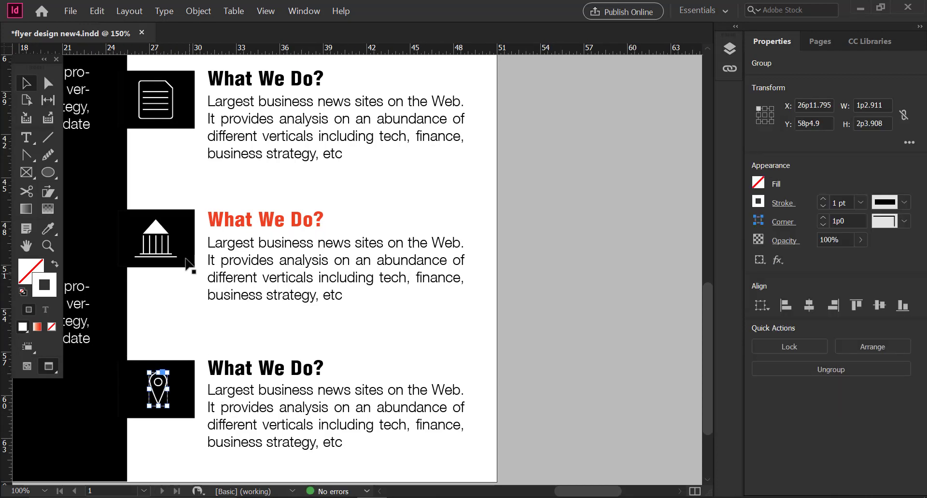
left_click_drag(156, 235, 158, 275)
left_click(157, 271, "shift")
left_click(166, 158, "shift")
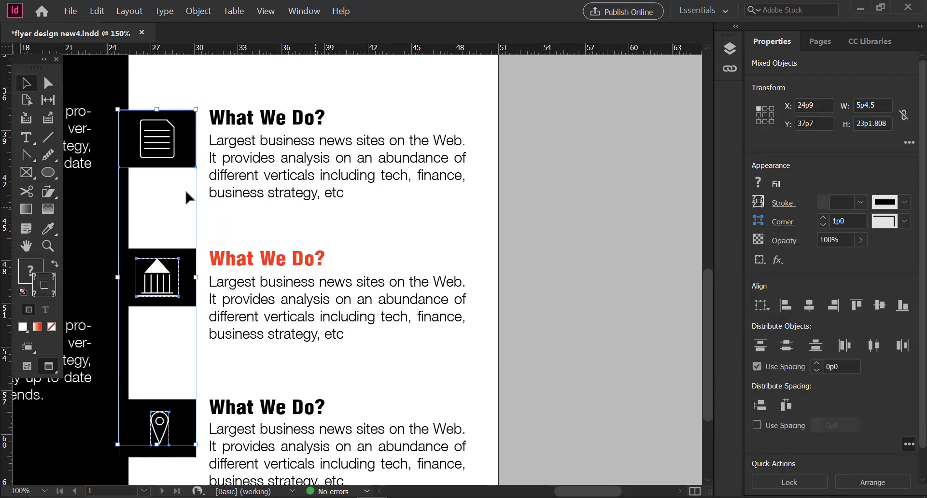
left_click(164, 153, "shift")
left_click(167, 159, "shift")
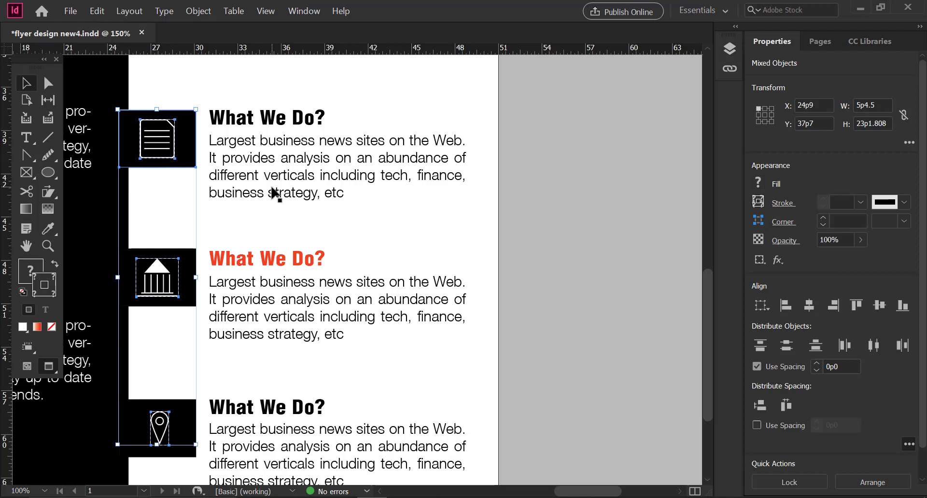
left_click(179, 454, "shift")
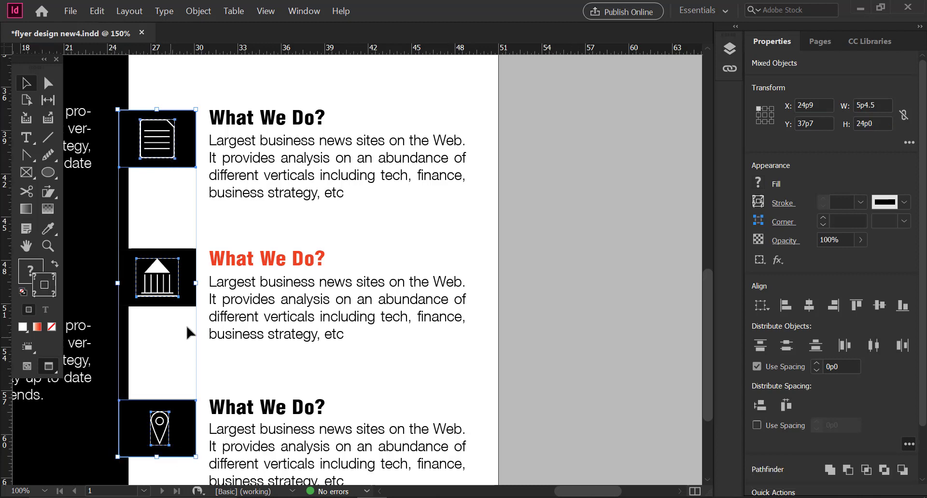
left_click(809, 312)
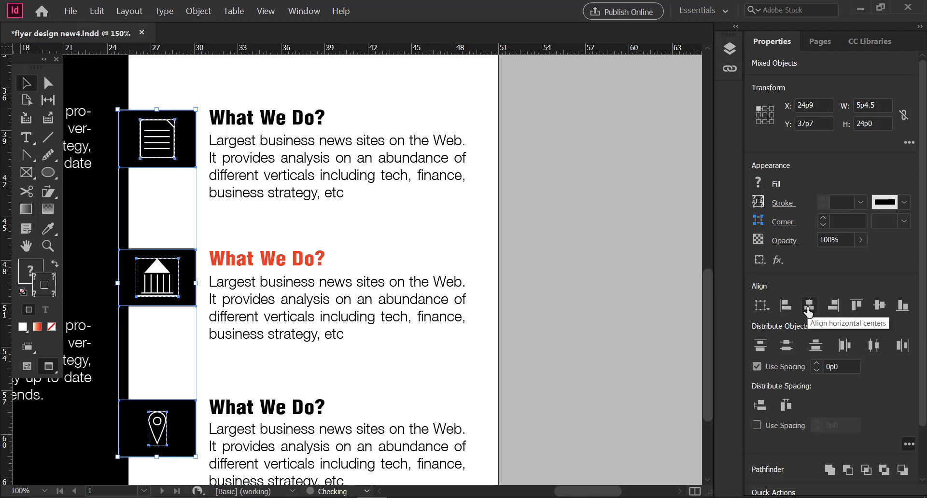
left_click(592, 265)
mouse_move(369, 192)
left_mouse_down()
mouse_move(352, 217)
mouse_move(387, 320)
mouse_move(448, 280)
mouse_move(429, 264)
left_mouse_up()
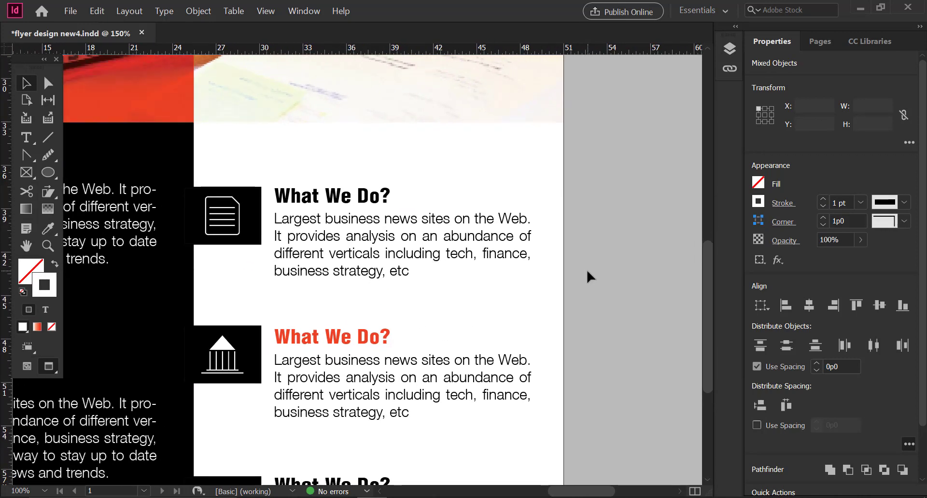
key("ctrl+minus")
key("ctrl+minus")
key("ctrl+minus")
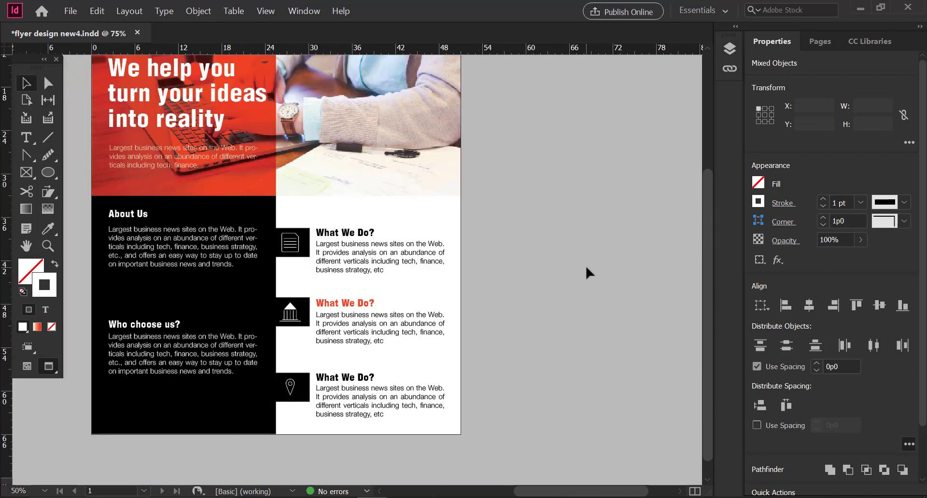
- Move the second and third icon-and-text sections up together, closer to the first section
left_click_drag(386, 226, 380, 258)
left_click_drag(486, 202, 487, 217)
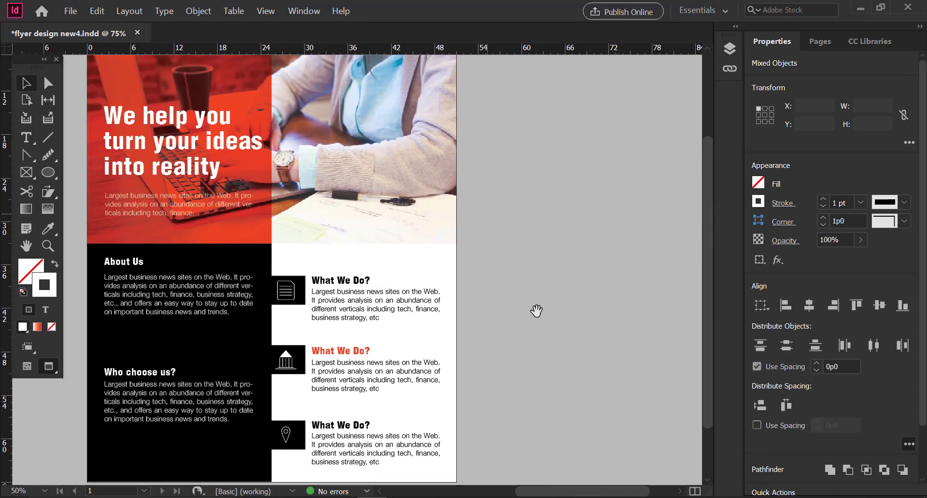
scroll(536, 311, "down", 2)
left_click_drag(470, 422, 273, 275)
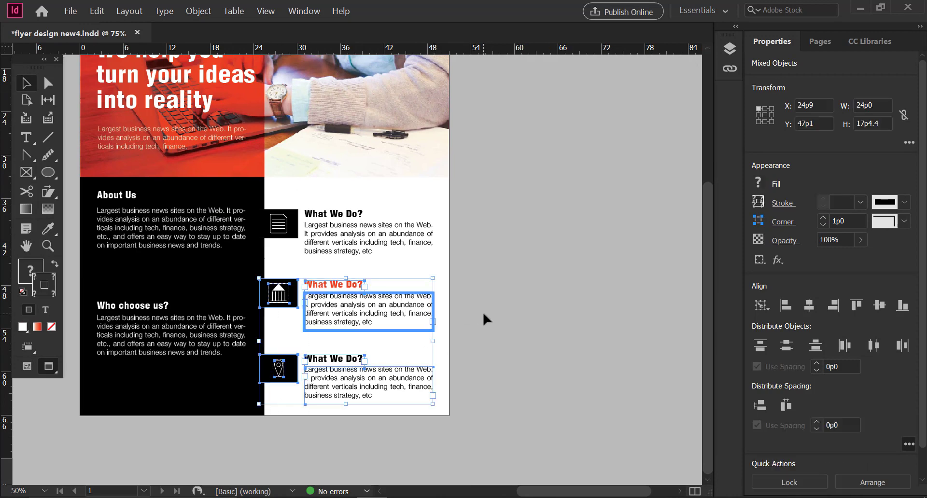
left_click_drag(472, 420, 274, 269)
key("shift+Up")
key("shift+Up")
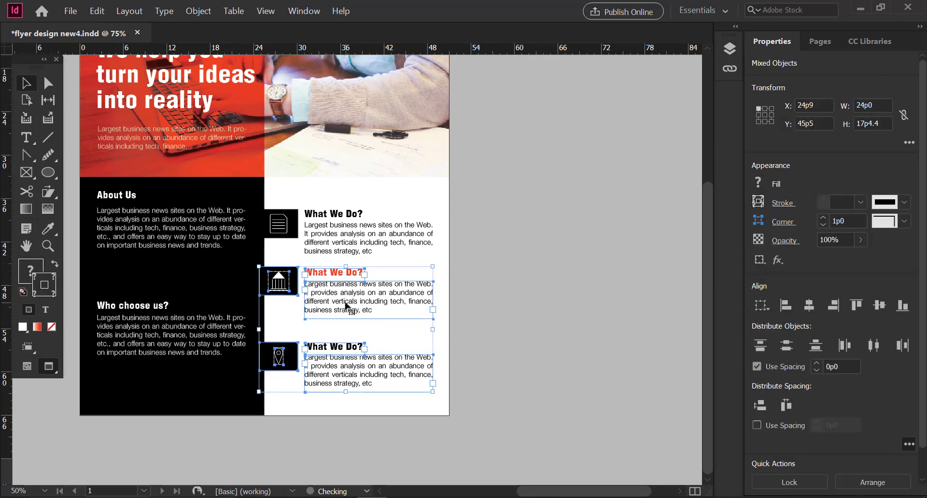
- Move the third icon-and-text section up so its gap roughly matches the one between the first two sections
left_click(480, 320)
left_click_drag(449, 392, 268, 329)
key("shift+Up")
key("shift+Up")
key("Up")
key("Up")
key("Up")
key("Up")
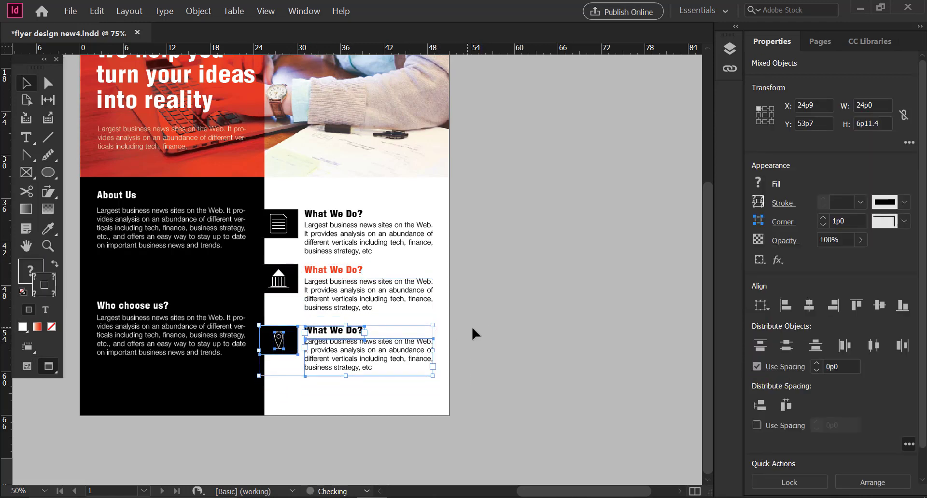
key("Up")
key("Up")
key("Up")
key("Up")
left_click(528, 340)
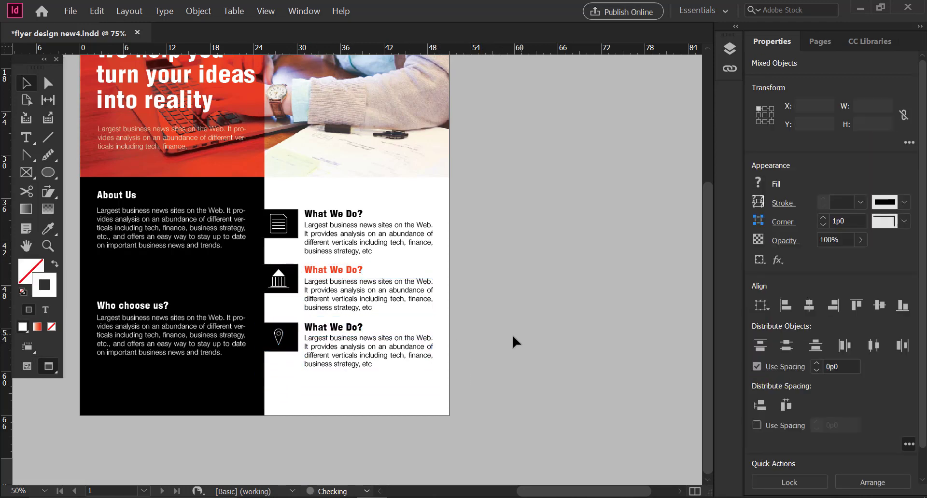
- Move all three icon-and-text sections up together so the first heading is level with the About Us heading
left_click_drag(460, 346, 416, 287)
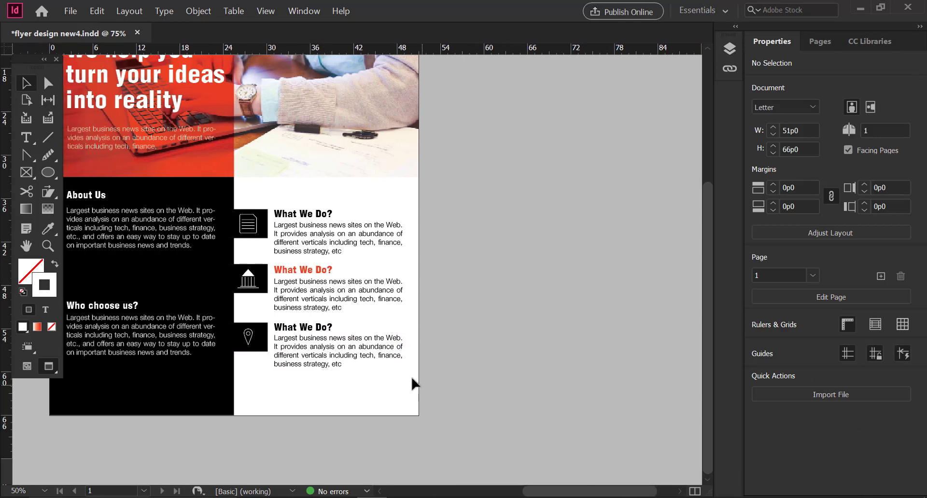
left_click_drag(414, 384, 227, 194)
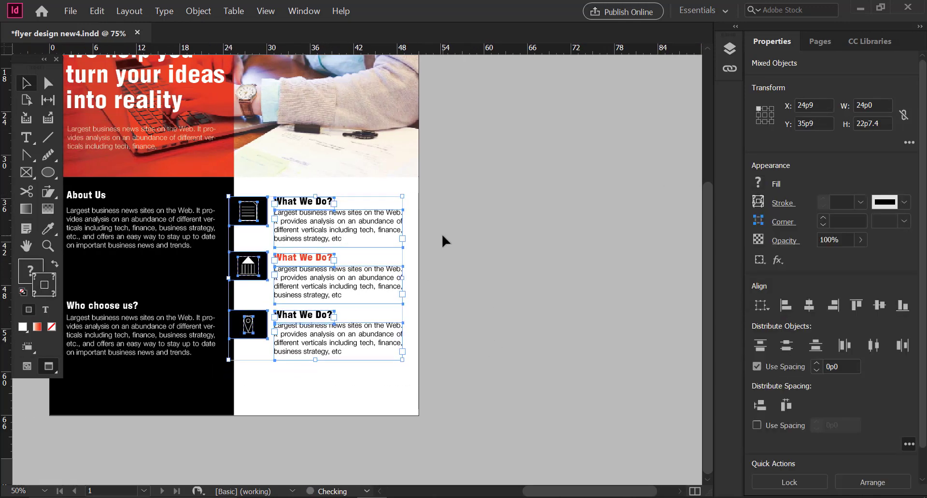
left_click(468, 246)
- Generate a plain-text QR code with the content "business sample flyer design"
left_click_drag(387, 248, 440, 247)
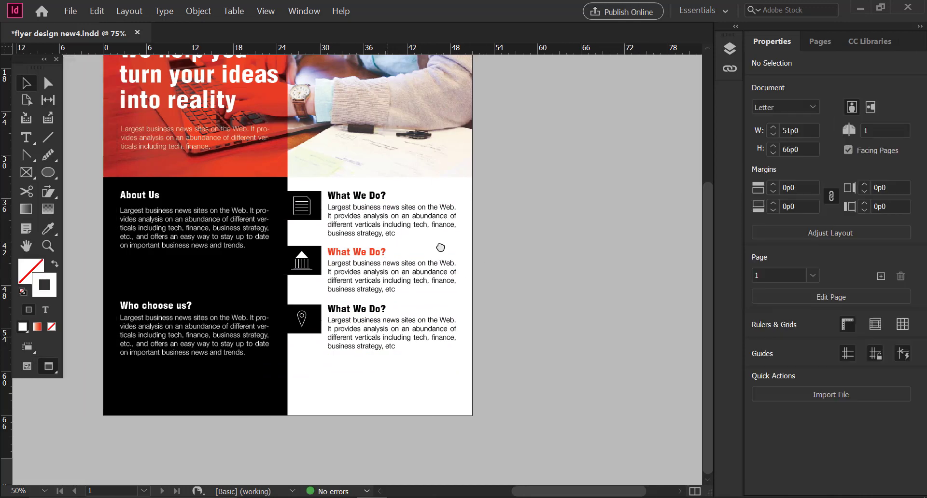
key("z")
left_click_drag(406, 420, 491, 438)
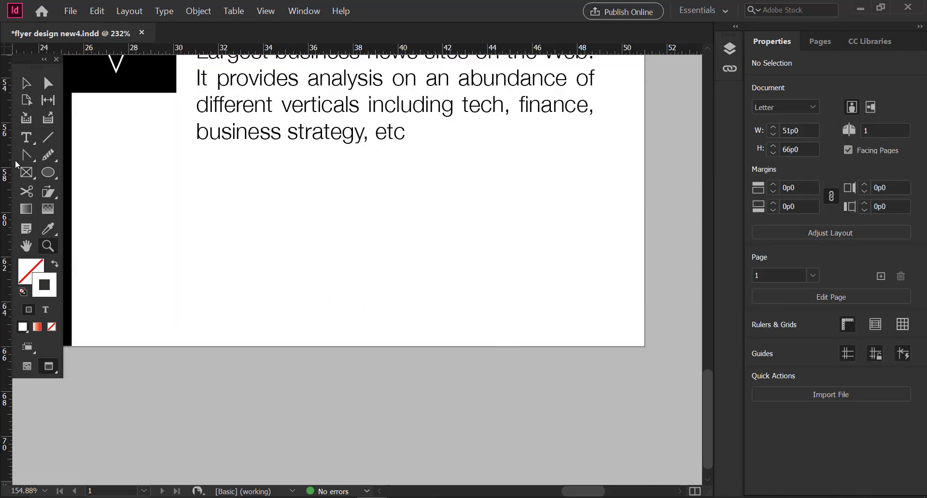
left_click_drag(376, 309, 423, 348)
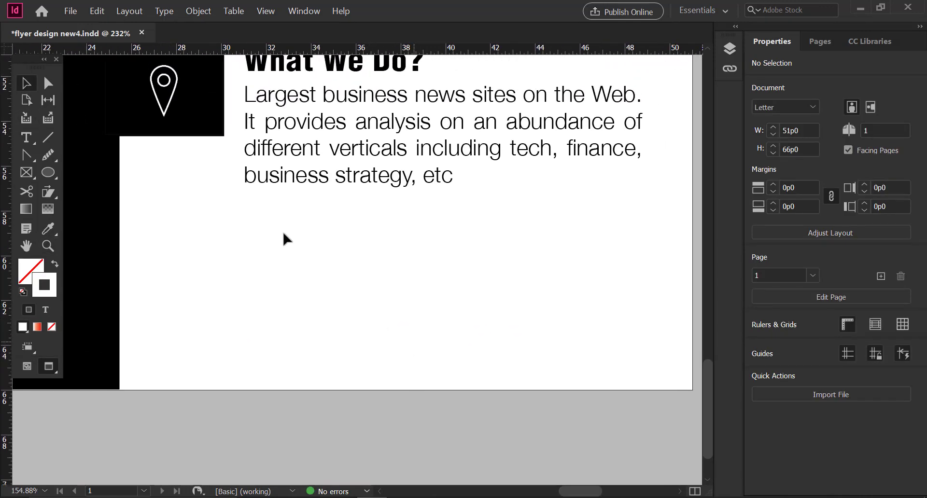
left_click(199, 20)
key("Escape")
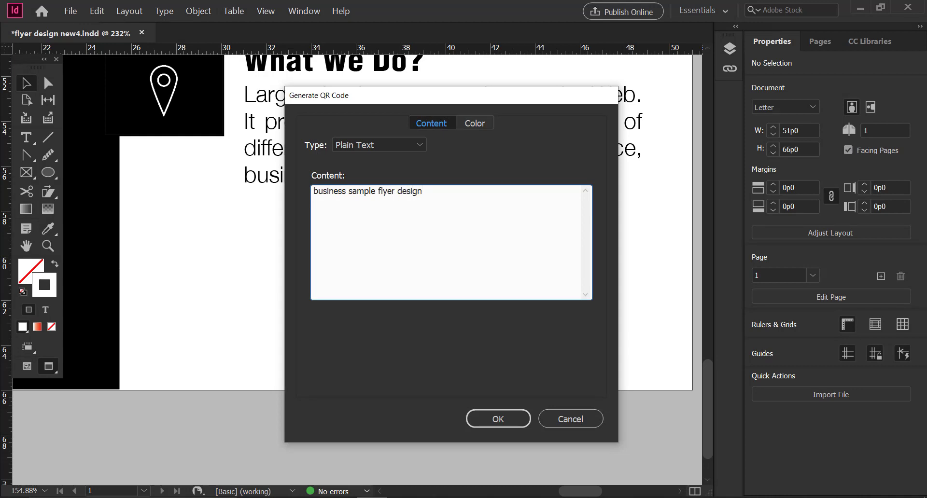
left_click(497, 423)
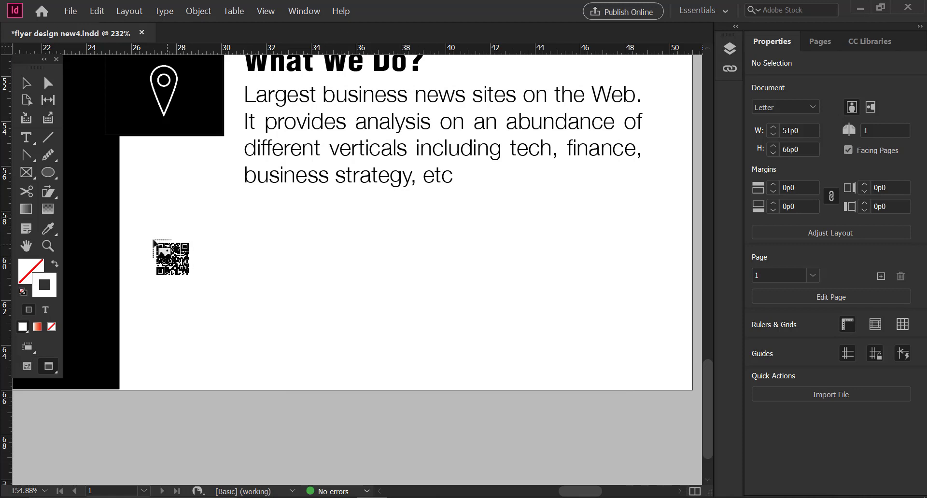
- Place the QR code 4p0 square in the empty white area below the third section and shift it slightly down
left_click_drag(143, 229, 213, 316)
left_click_drag(190, 277, 190, 308)
key("ctrl+z")
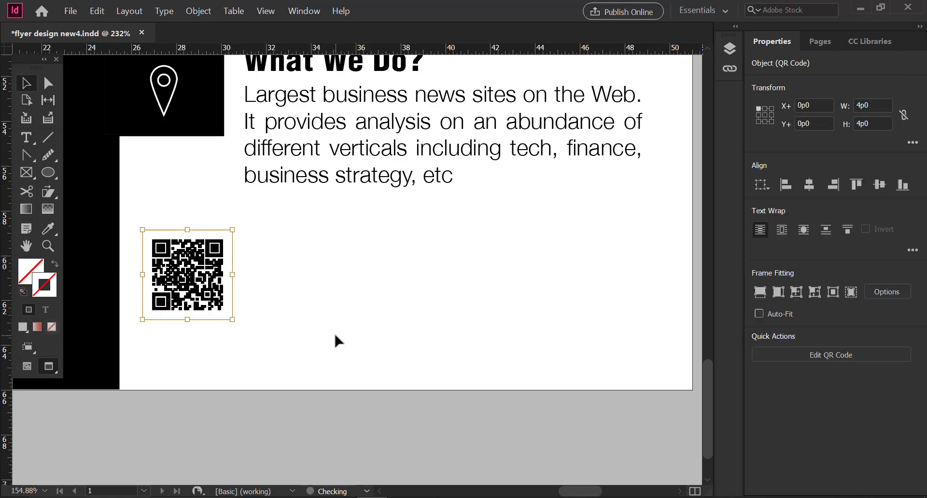
left_click(248, 366)
left_click(155, 232)
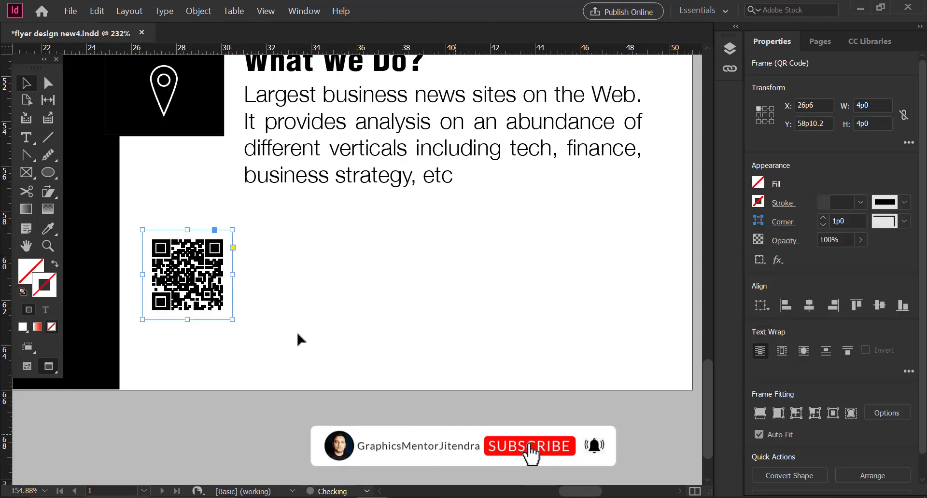
left_click_drag(217, 293, 208, 323)
left_click(353, 298)
- Copy the third section's paragraph to beside the QR code and replace its text with "for more details scan this code...." on two lines
left_click_drag(316, 279, 277, 290)
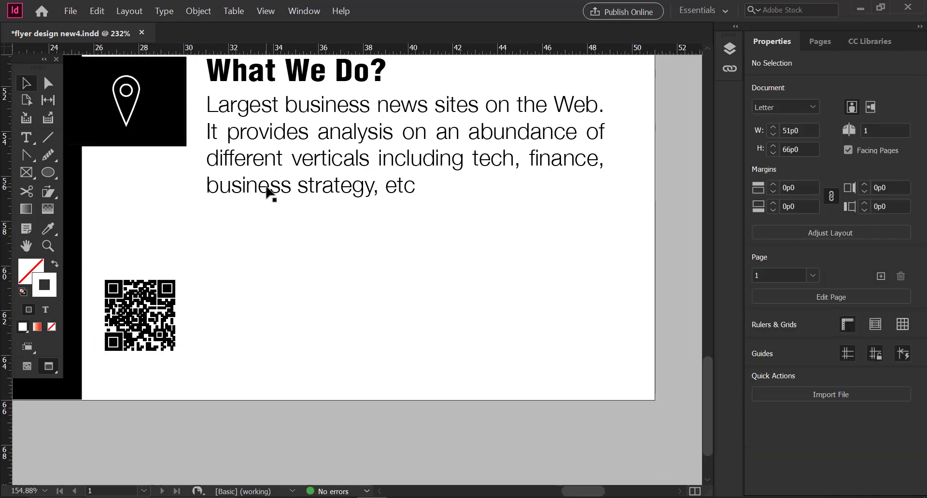
left_click_drag(268, 192, 271, 373)
double_click(265, 285)
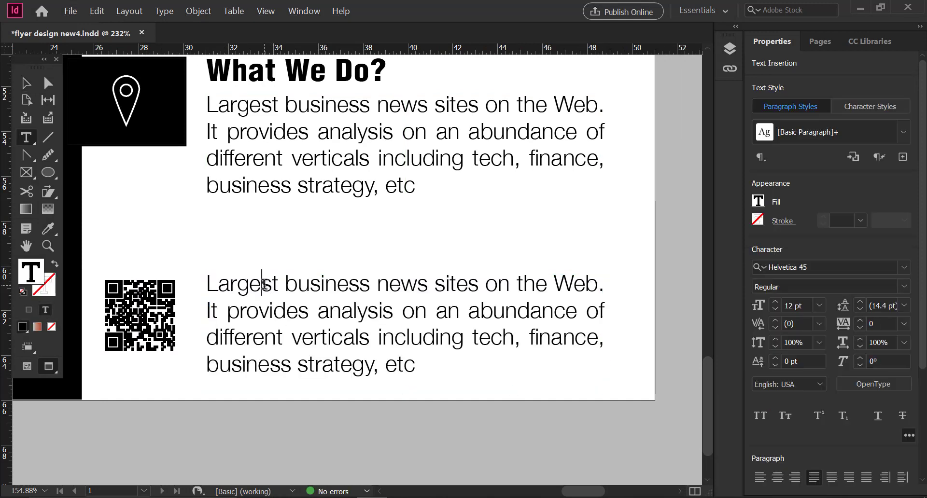
key("ctrl+a")
type("for more det")
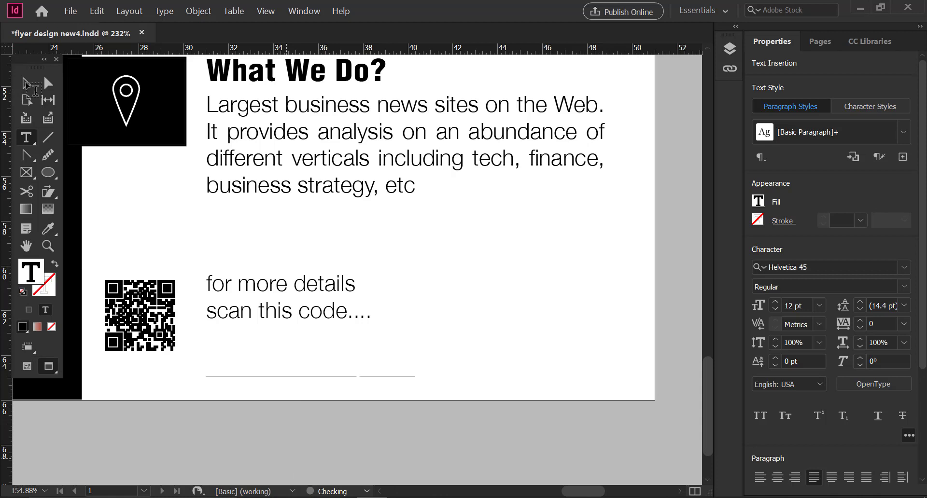
- Shorten the QR caption's text frame to 2p3.908 high and nudge it down to Y 61p8.8
left_click(34, 88)
left_click_drag(405, 391, 429, 329)
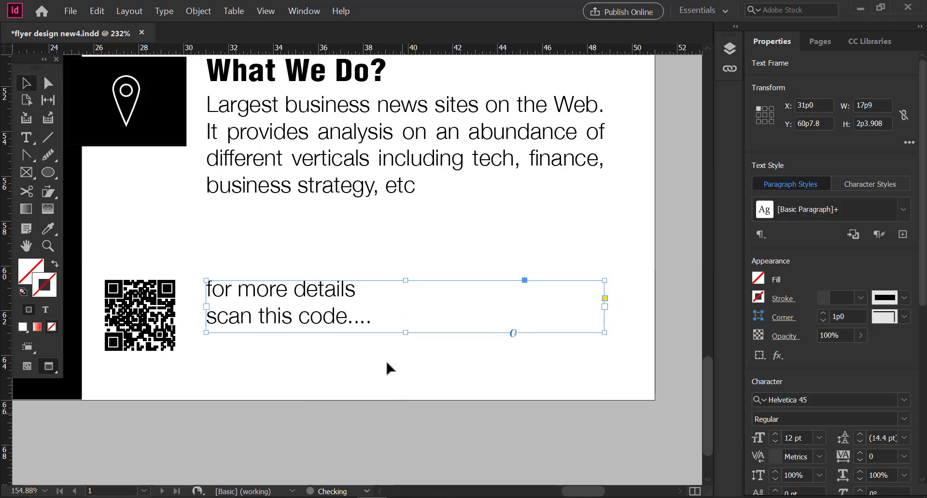
key("Down")
key("Down")
key("Down")
key("Down")
key("Down")
key("Down")
key("Down")
key("Down")
key("Down")
key("Down")
key("Down")
key("Down")
key("Down")
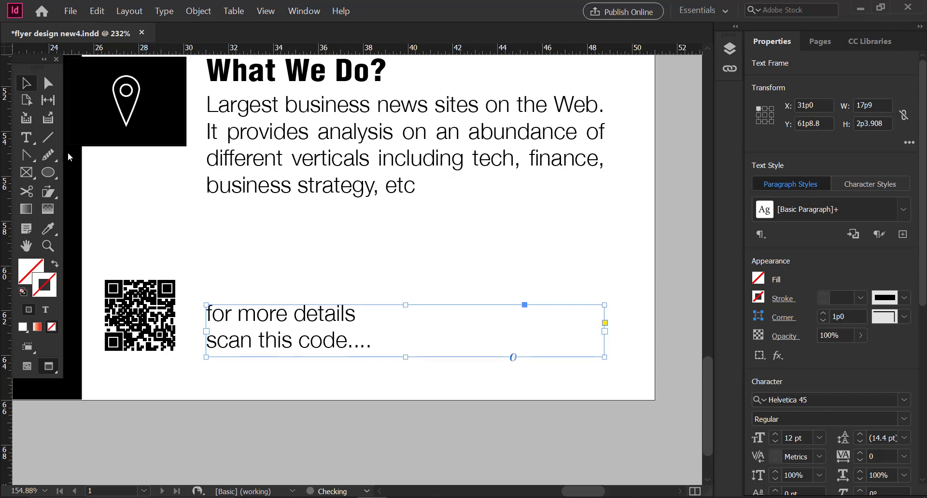
- Draw a horizontal line about 4p11 long above the QR caption, with a 3 pt red stroke of M 90 and Y 100
left_click(48, 139)
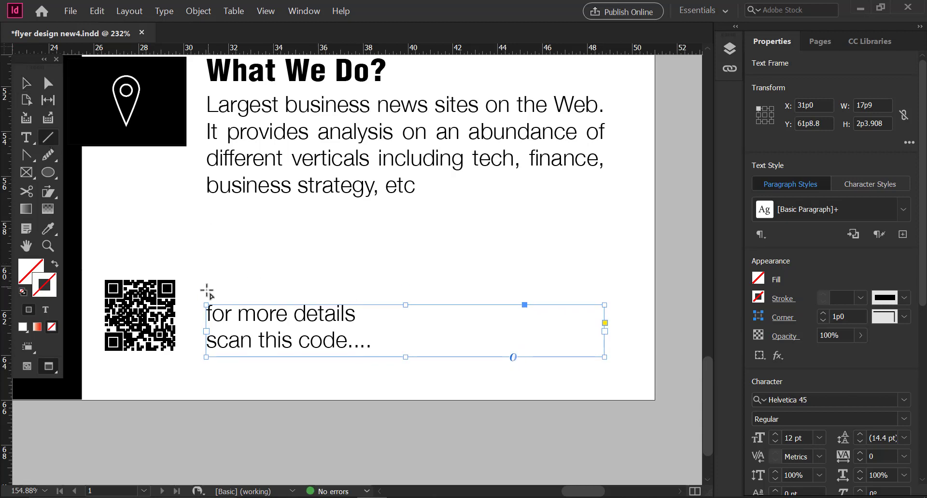
mouse_move(207, 290)
left_mouse_down()
mouse_move(395, 290)
mouse_move(316, 289)
left_mouse_up()
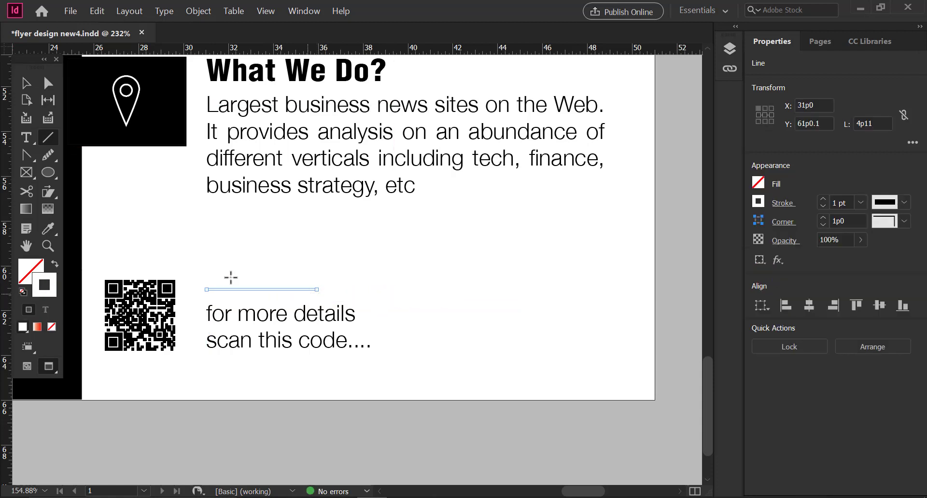
double_click(53, 286)
left_click(594, 280)
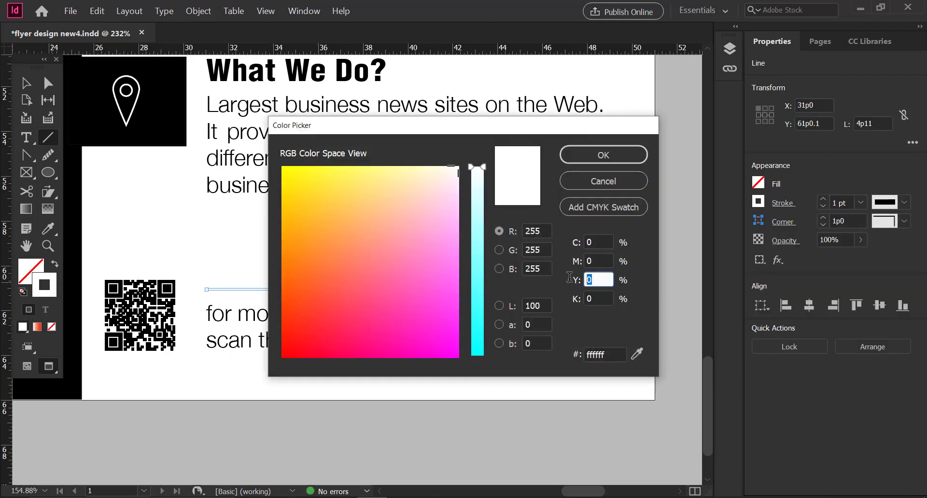
type("100")
double_click(590, 260)
type("90")
key("Return")
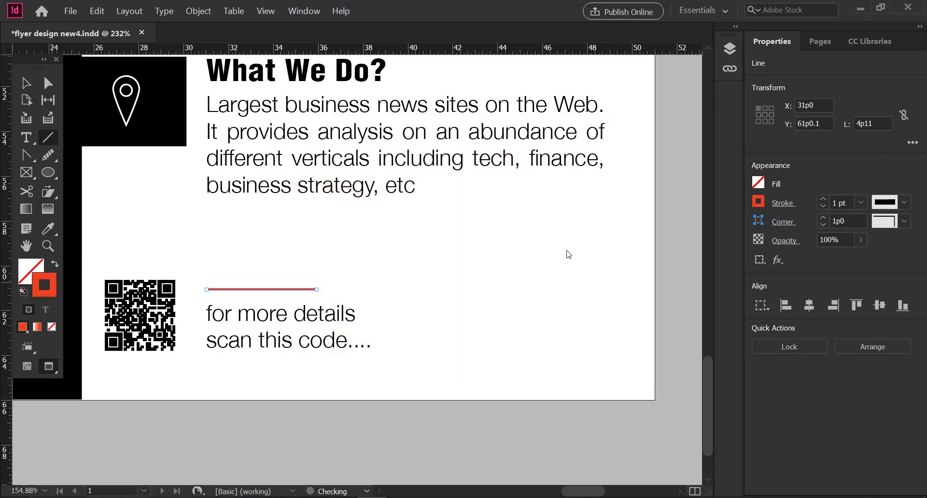
left_click(824, 200)
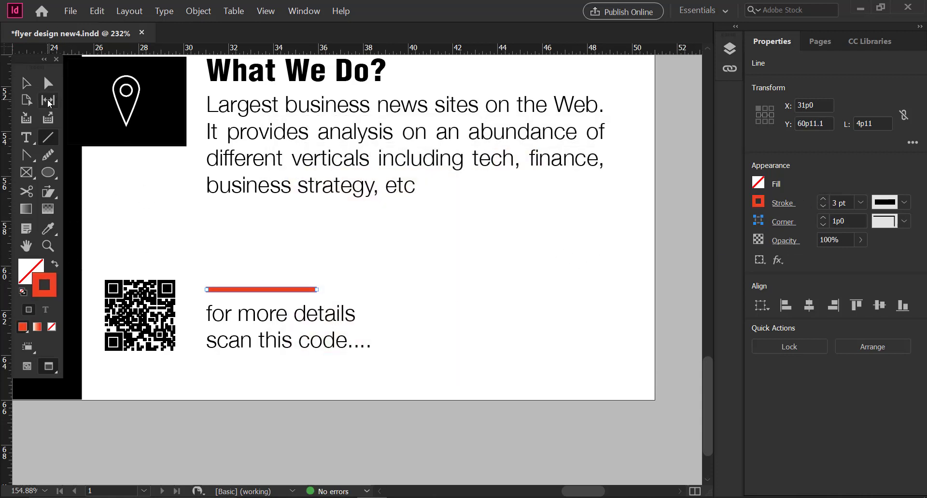
left_click(441, 330)
- Copy the red line under the first What We Do heading, lengthening it to about 9p5.4 with a 2 pt stroke
left_click_drag(332, 165, 341, 279)
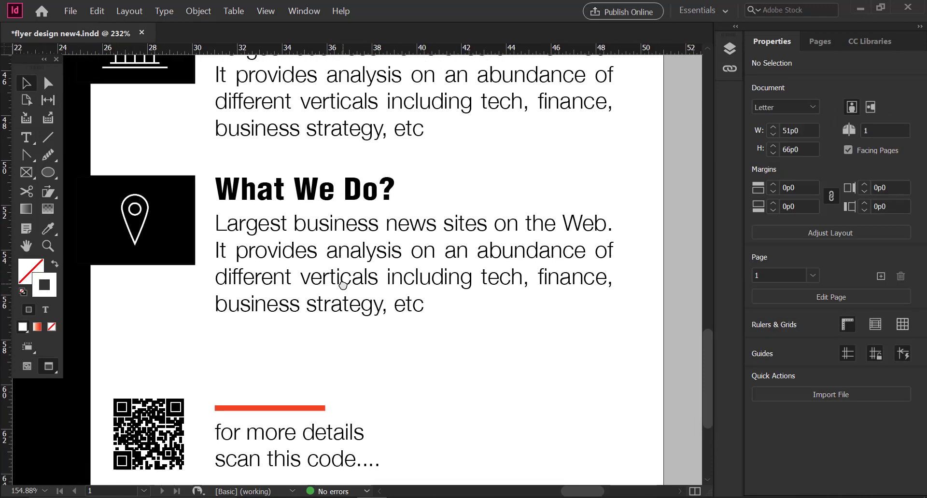
key("ctrl+1")
left_click_drag(349, 139, 286, 153)
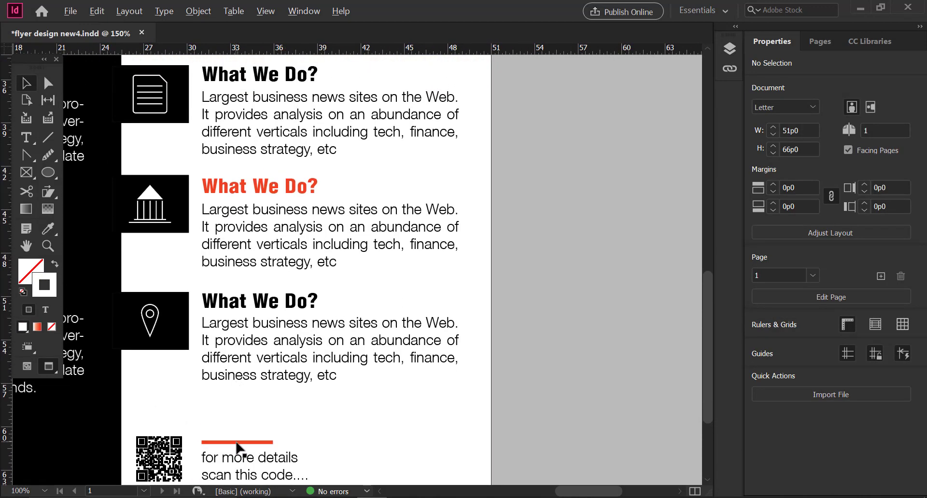
left_click_drag(236, 443, 239, 94)
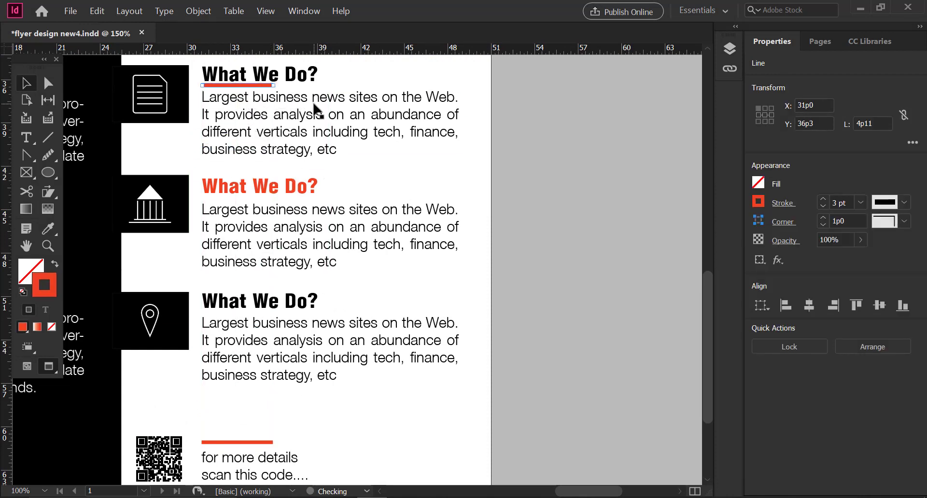
left_click_drag(274, 85, 340, 86)
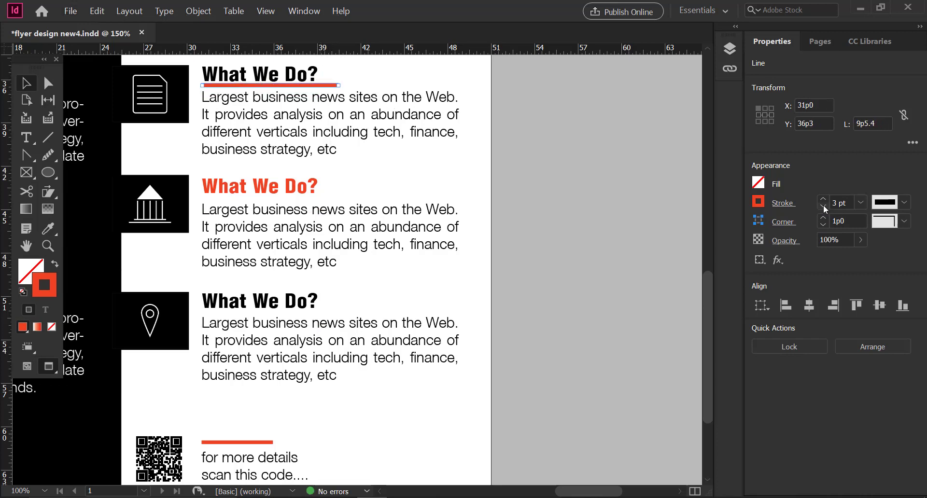
left_click(823, 206)
left_click(201, 79)
left_click(234, 85)
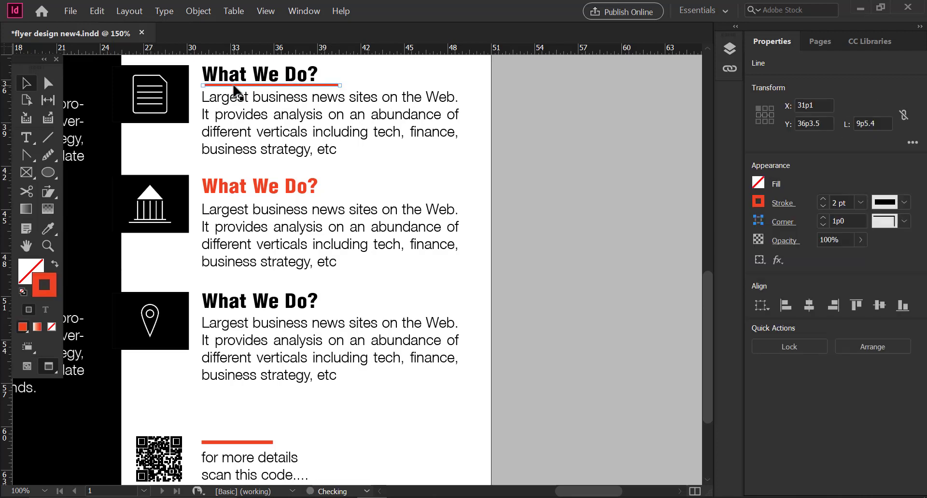
- Copy the 2 pt red line under the second What We Do heading and nudge it down to Y 44p0.6
left_click_drag(234, 86, 251, 197)
left_click_drag(238, 199, 234, 198)
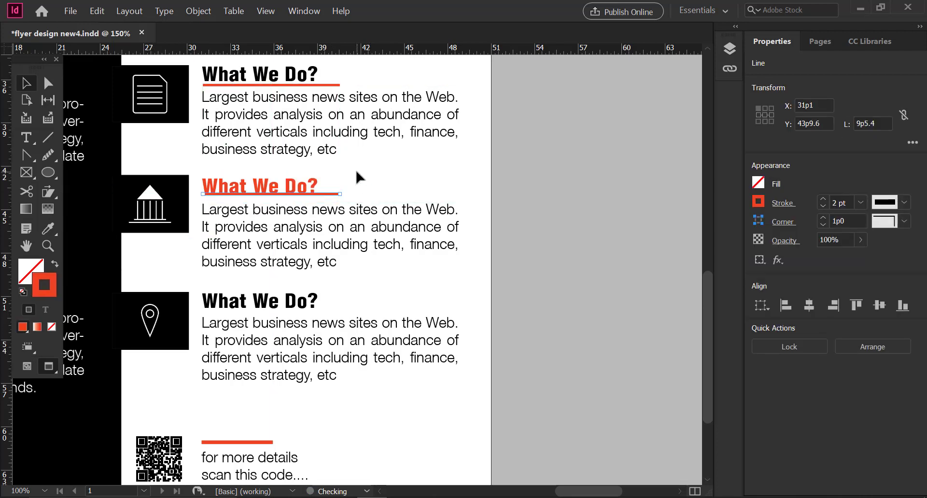
key("Down")
key("Down")
key("Down")
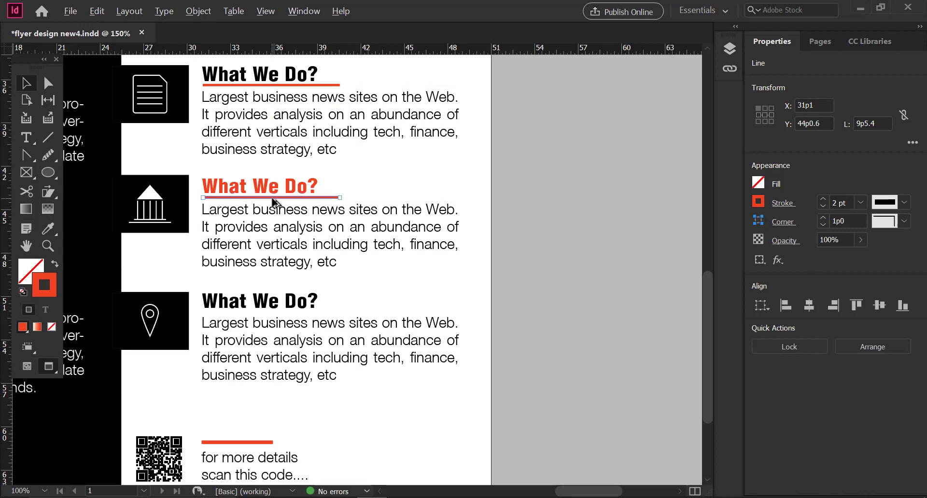
- Copy the red line under the third What We Do heading and align all three underlines on their left edges
left_click_drag(275, 202, 274, 371)
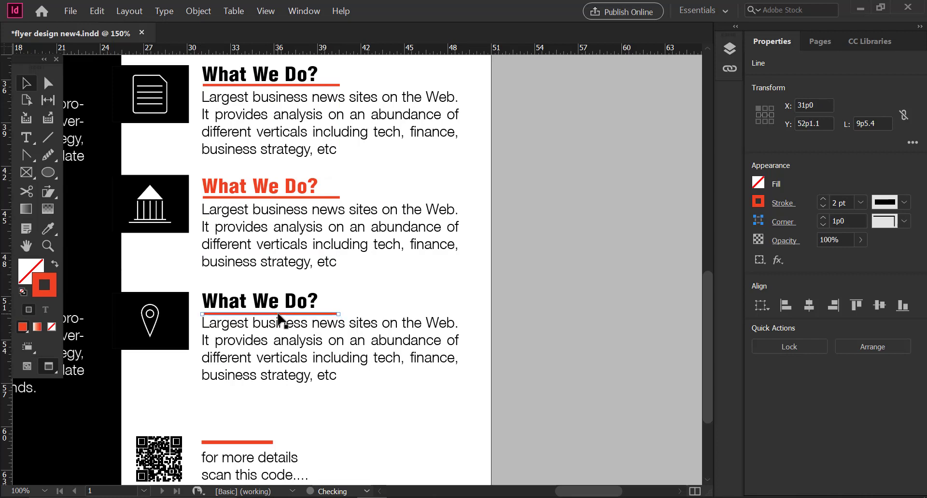
left_click(325, 197, "shift")
left_click(326, 85, "shift")
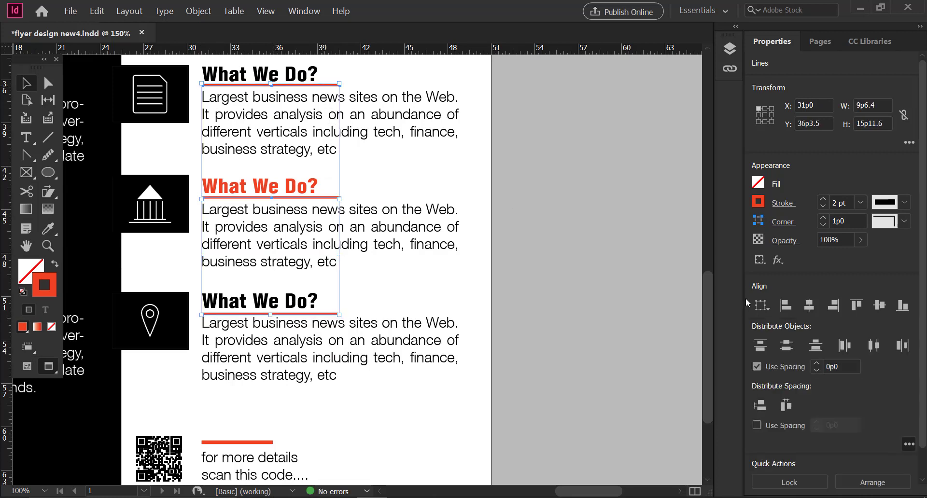
left_click(785, 306)
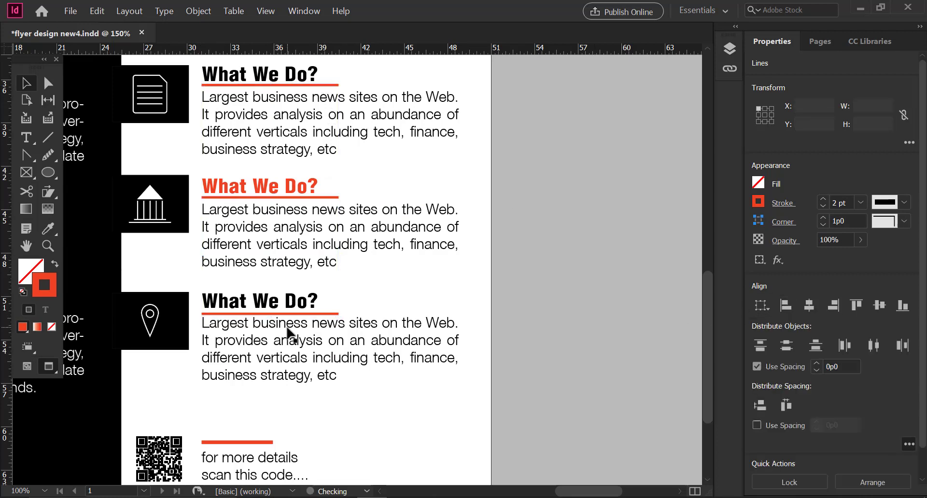
- Nudge the third heading's underline up to Y 52p0.1
left_click(314, 332)
left_click(307, 312)
left_click(560, 326)
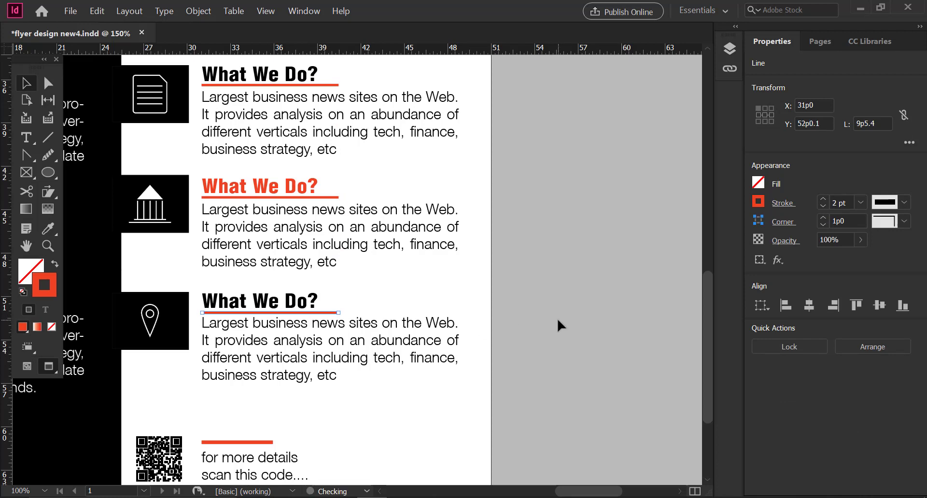
- Set the red line above the QR code caption to a 2 pt stroke and move it down to Y 61p2.6
left_click(232, 443)
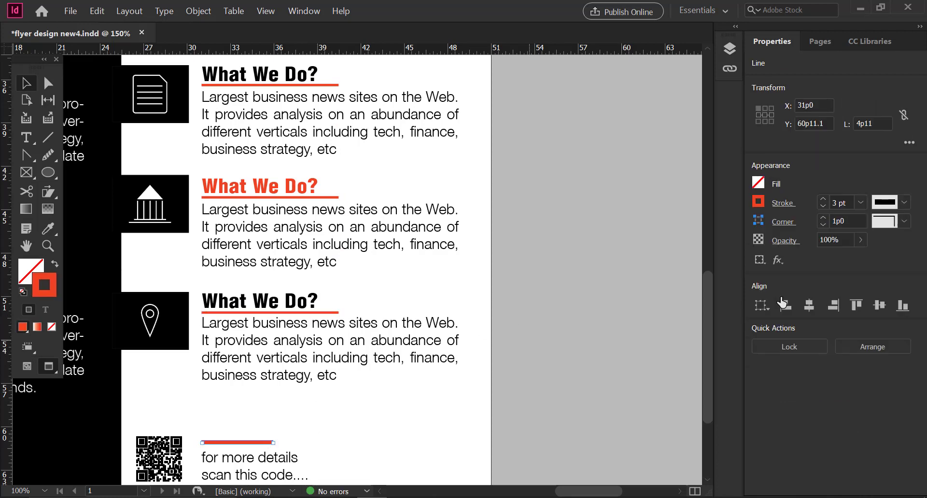
left_click(547, 353)
left_click(261, 445)
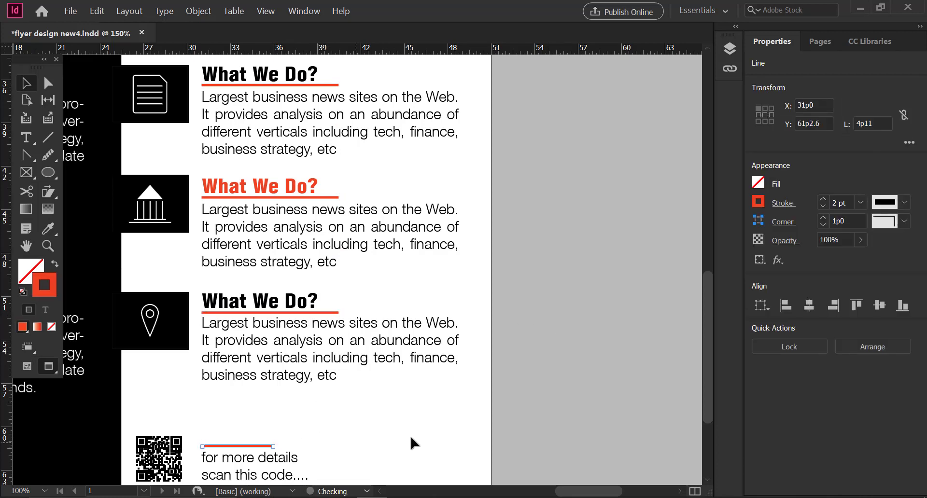
left_click(510, 425)
- Copy the "Who choose us?" paragraph straight down below the original to Y 59p7.754
left_click_drag(414, 438, 293, 370)
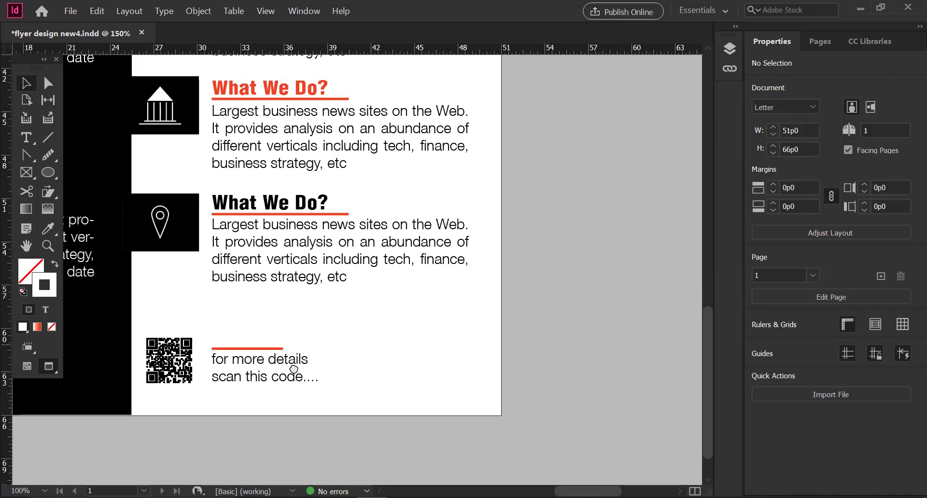
key("ctrl+minus")
key("ctrl+minus")
key("ctrl+minus")
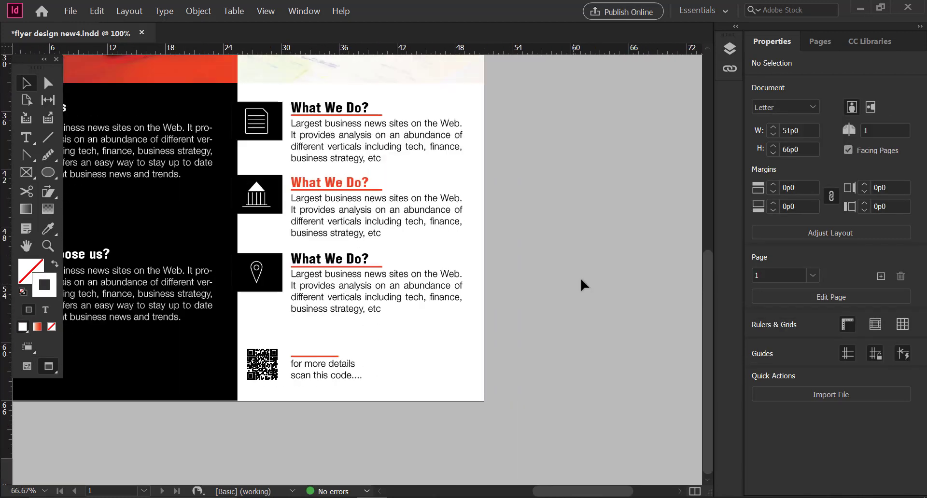
left_click_drag(421, 200, 486, 211)
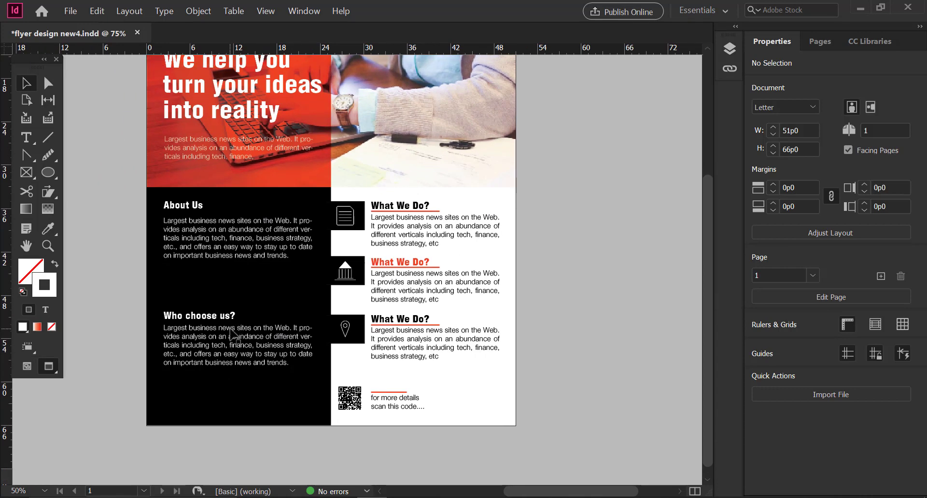
left_click(233, 334)
key("ctrl+equal")
key("ctrl+equal")
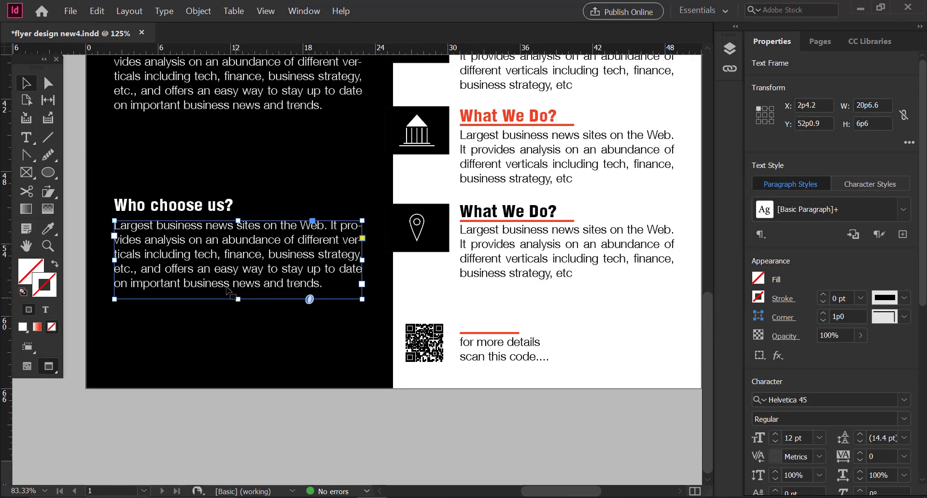
left_click_drag(227, 289, 227, 380)
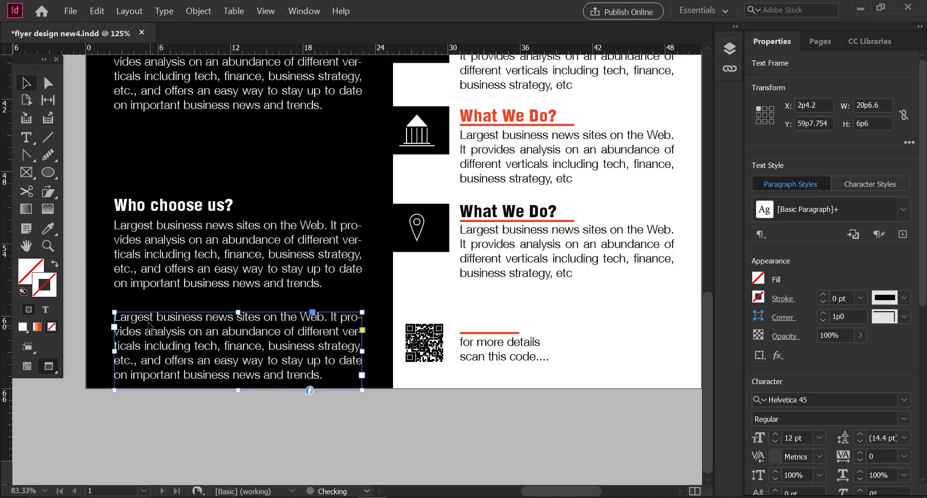
- Turn the copied paragraph into a bulleted list and start a second bullet at "verticals"
triple_click(146, 317)
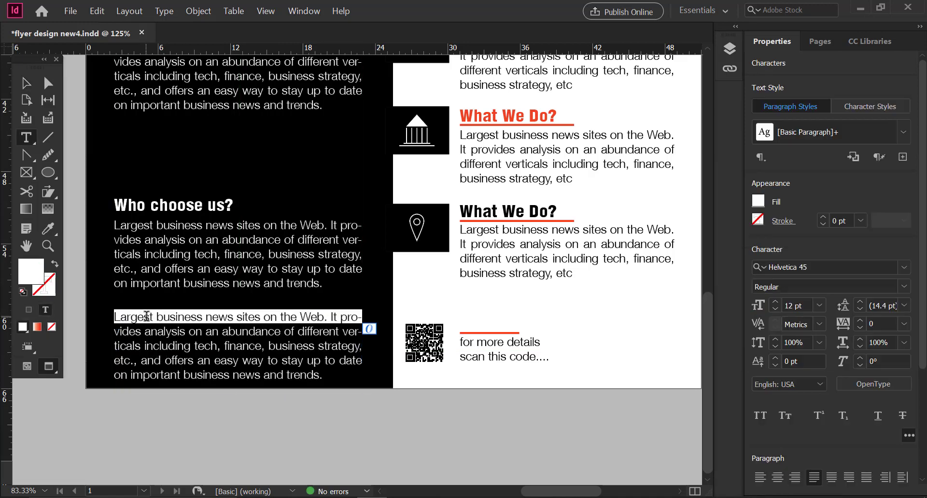
scroll(918, 290, "down", 5)
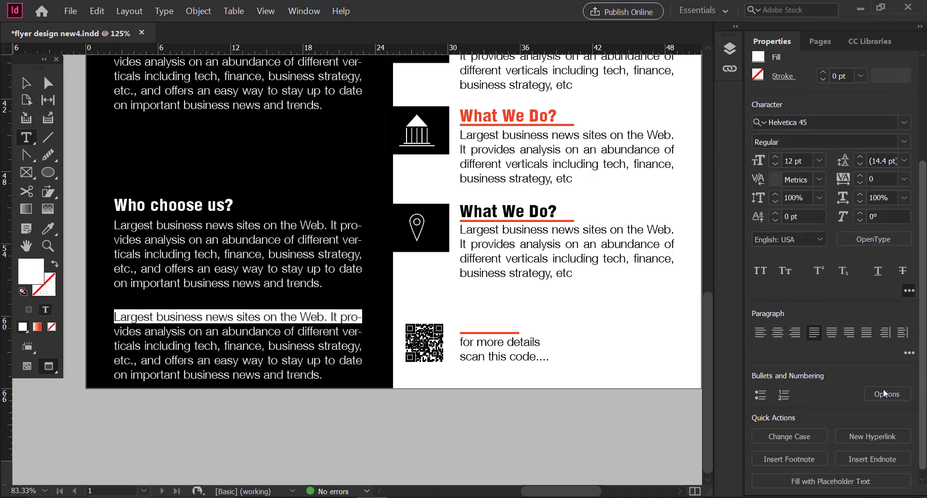
left_click(760, 394)
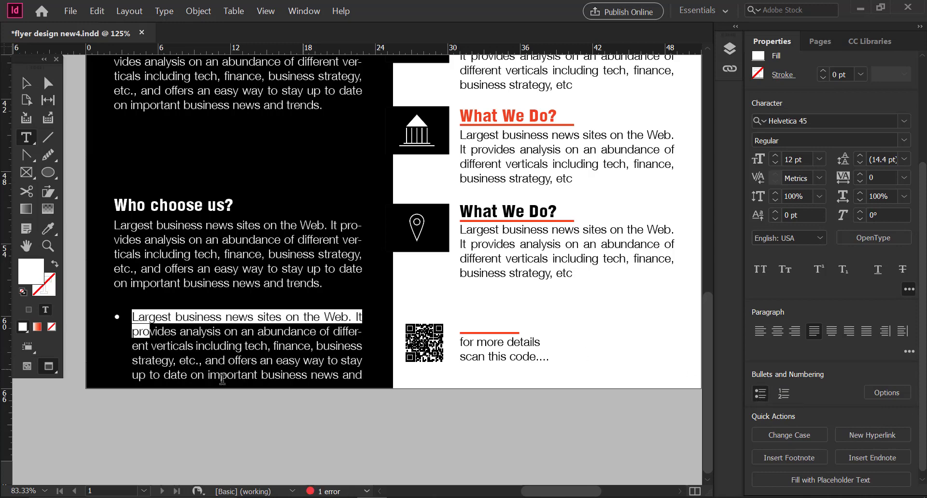
left_click(152, 347)
key("Return")
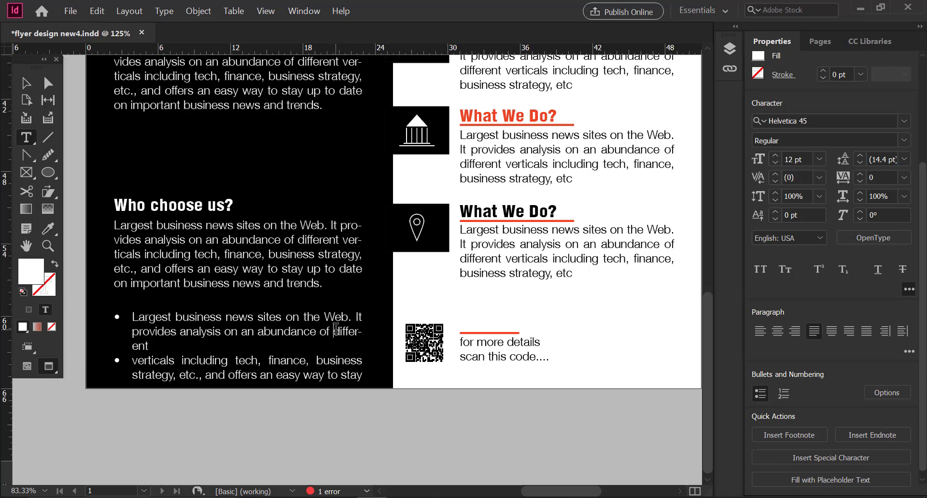
- Put "different ." on its own line in the list, remove its bullet and indent it with a tab
key("Return")
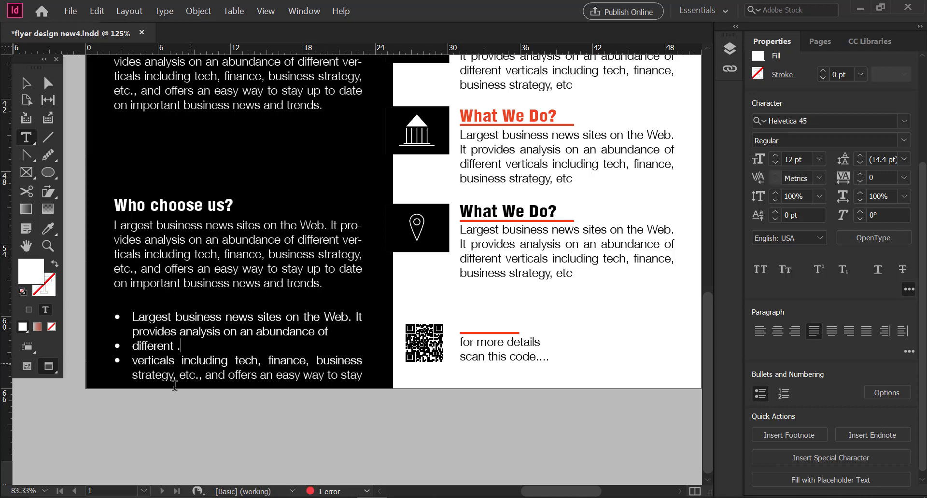
key("BackSpace")
key("Return")
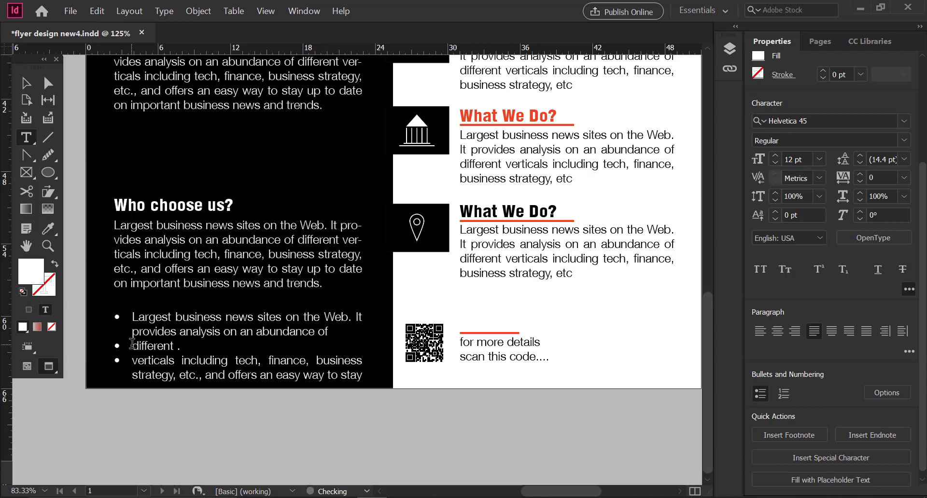
left_click(761, 394)
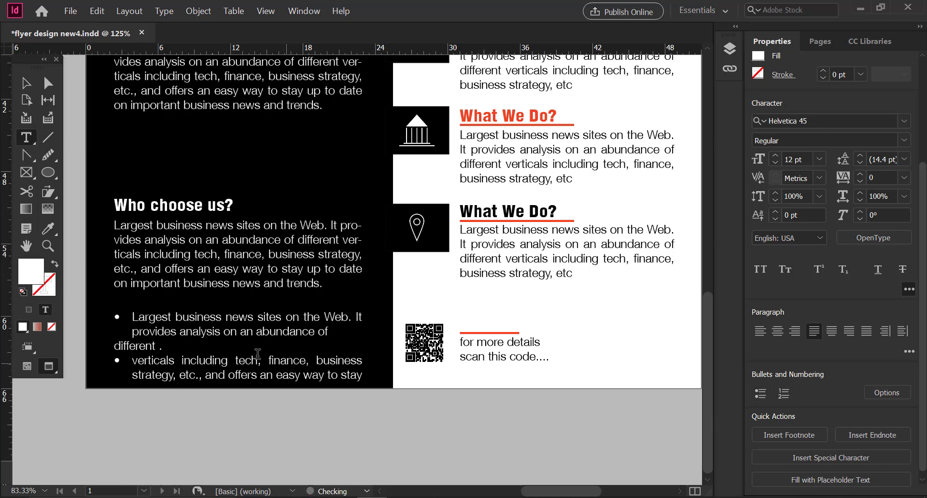
key("Tab")
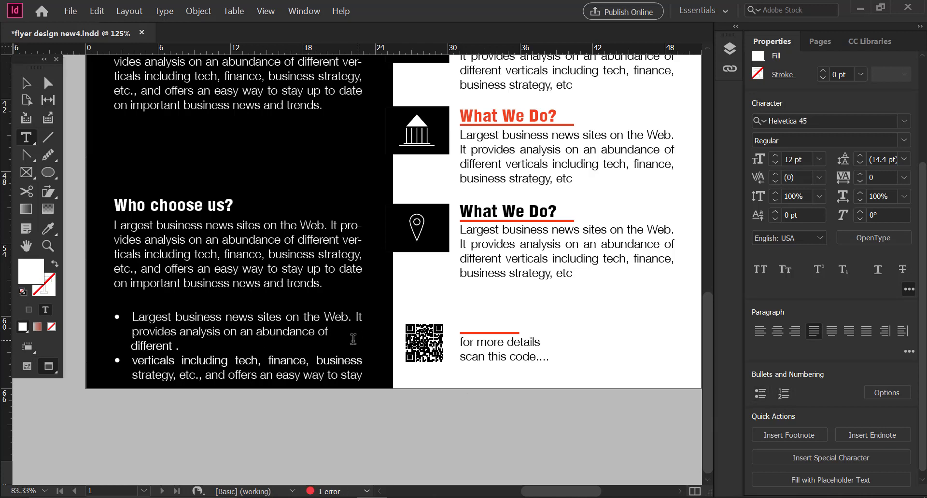
- Try starting a separate bullet at "It provides" and rejoin it to the first bullet
left_click(352, 317)
key("Return")
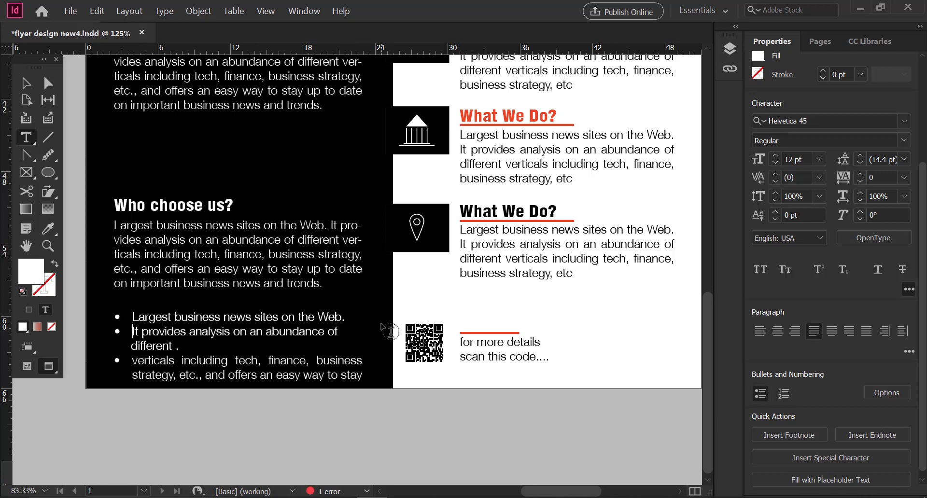
key("BackSpace")
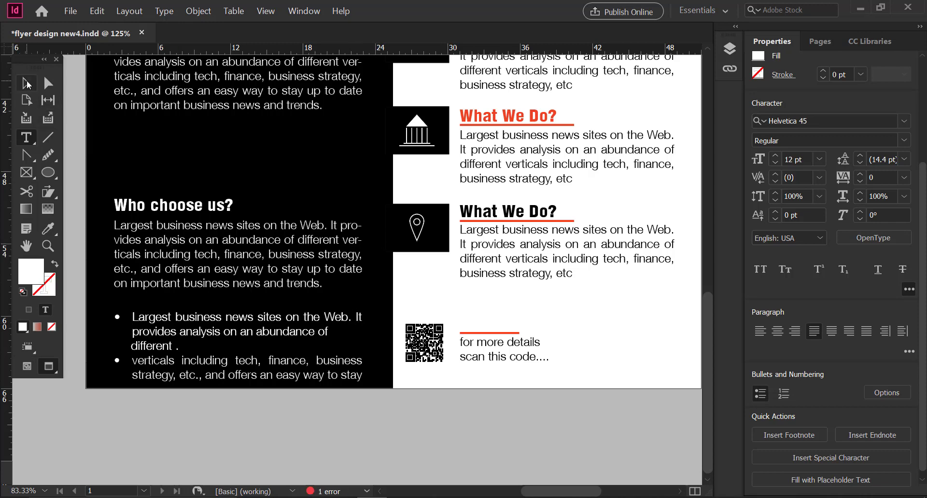
left_click(27, 84)
left_click(270, 426)
- Delete the "different ." line and the trailing "of" so the first bullet ends with "abundance."
left_click_drag(245, 352, 242, 349)
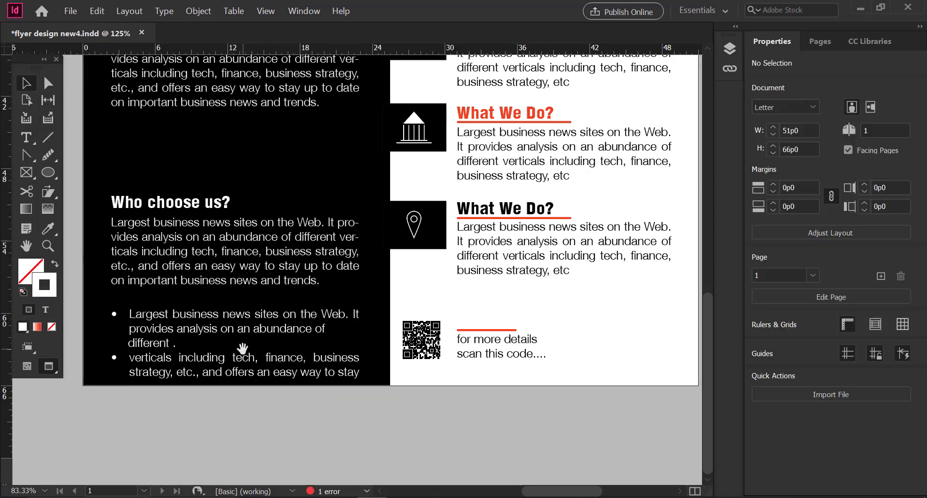
double_click(175, 347)
triple_click(175, 347)
key("BackSpace")
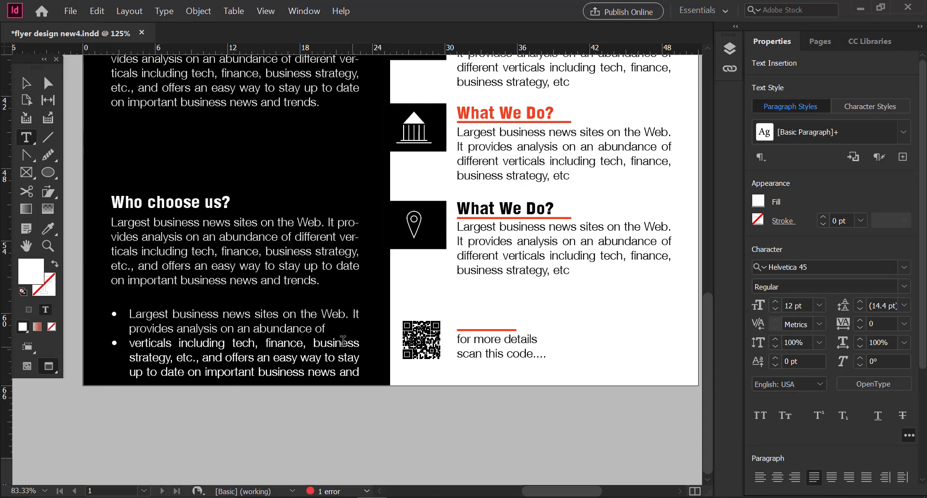
double_click(320, 329)
key("BackSpace")
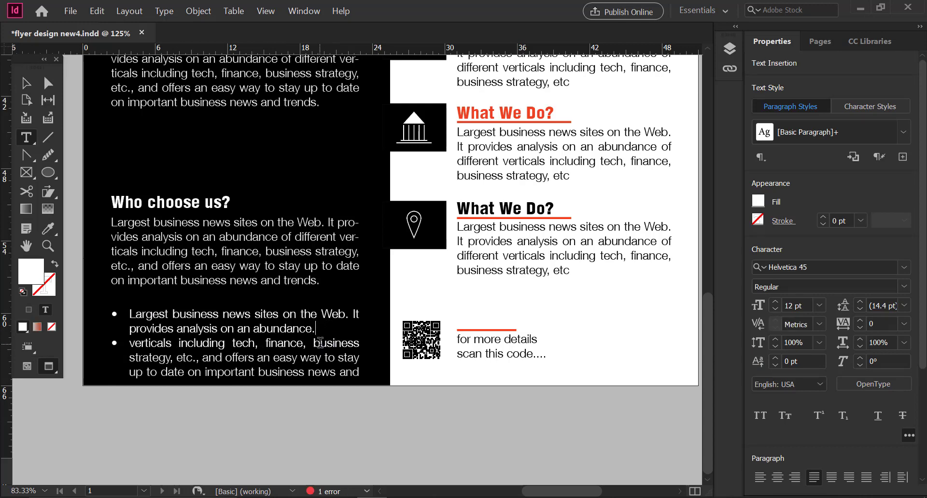
- Trim the second bullet's text after "etc" so that it ends with "strategy, etc."
left_click_drag(197, 356, 365, 373)
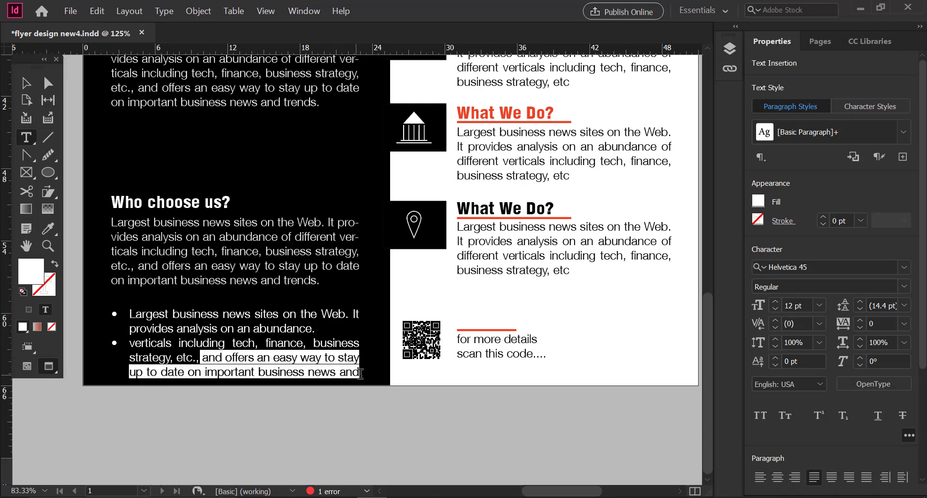
key("BackSpace")
left_click_drag(203, 358, 249, 357)
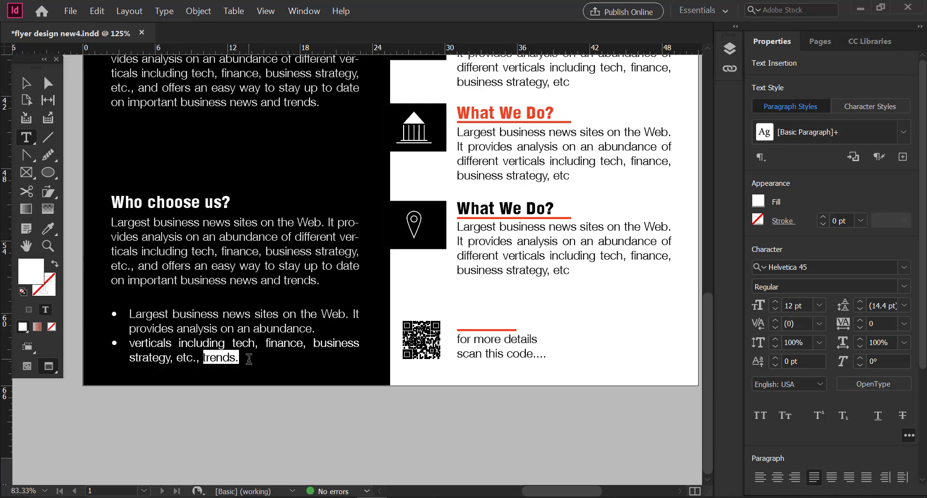
key("BackSpace")
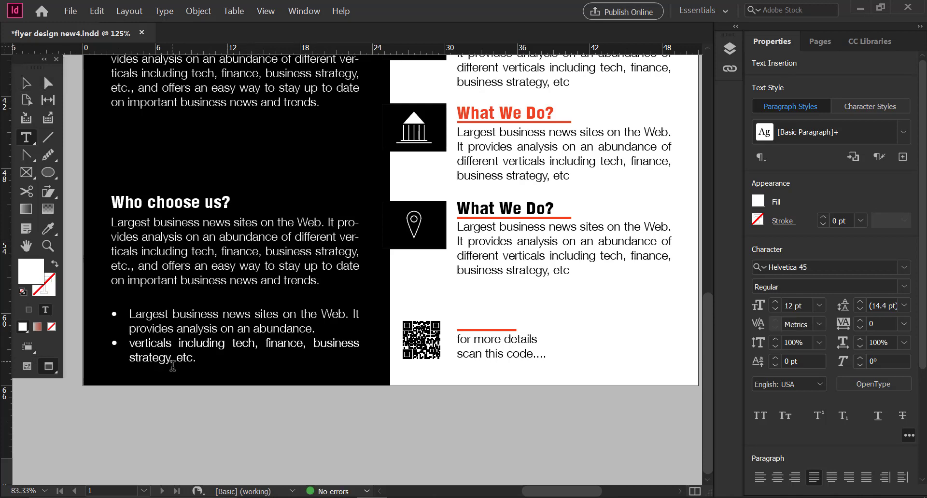
- Color the text of both bullets red with CMYK values C 0, M 90, Y 100, K 0
left_click_drag(130, 312, 251, 353)
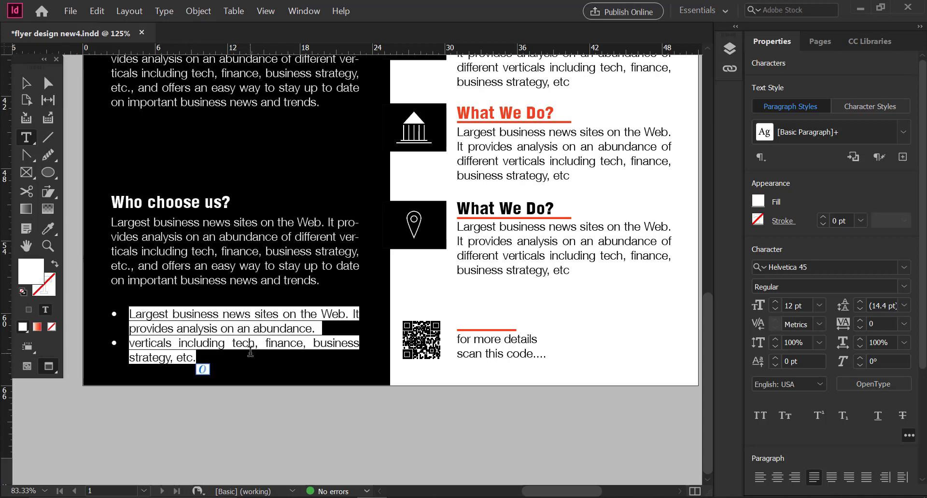
double_click(35, 277)
left_click(601, 279)
type("100")
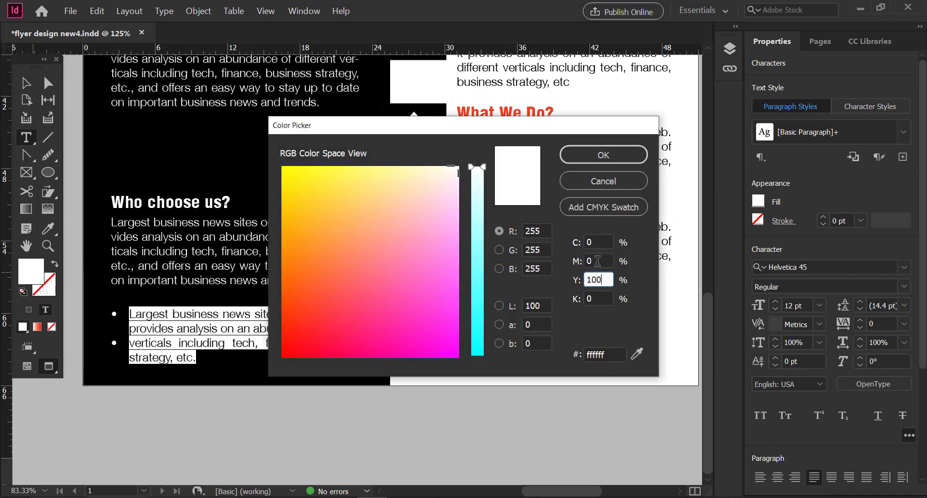
left_click(598, 261)
type("90")
key("Tab")
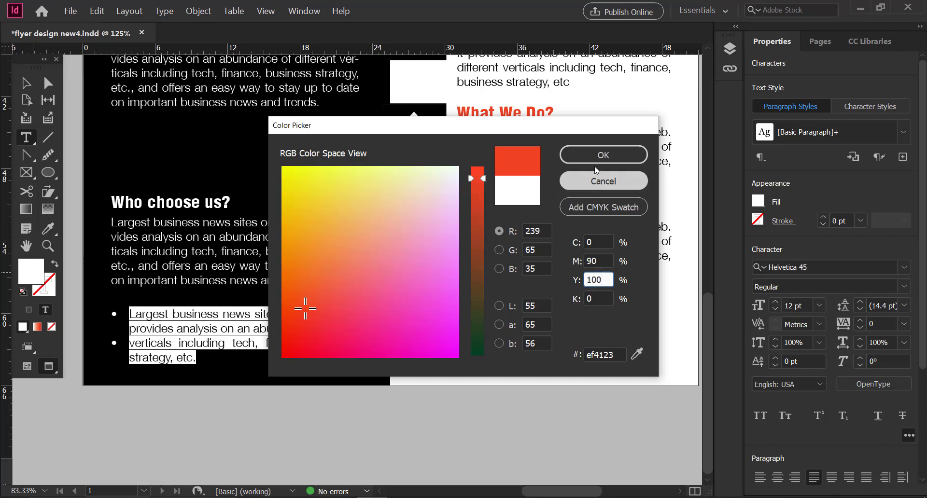
left_click(601, 155)
key("Escape")
left_click(284, 426)
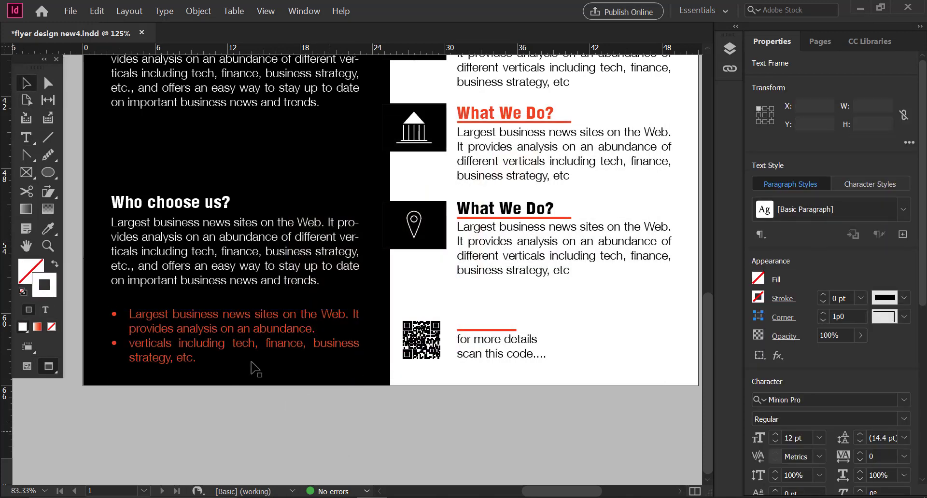
- Shorten the red bulleted text frame from its lower edge to fit closer to the text
left_click(244, 348)
left_click_drag(236, 388, 240, 371)
left_click(357, 415)
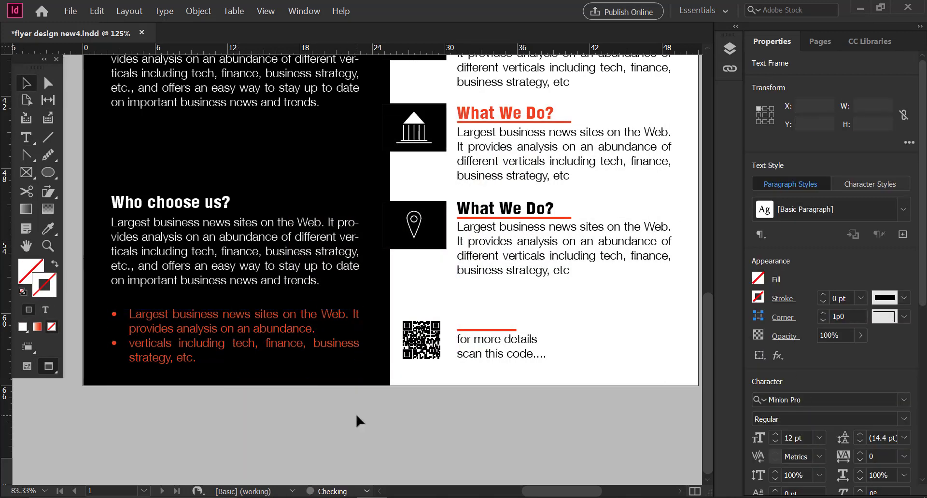
scroll(271, 396, "up", 2)
left_click(191, 376)
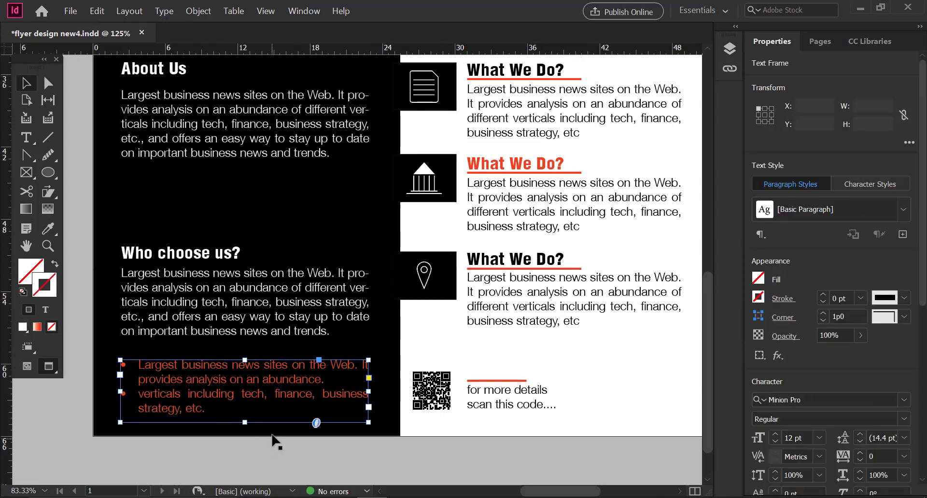
- Nudge the "Who choose us?" heading, its paragraph and the red bullets up together to Y 50p0.1
scroll(274, 437, "up", 1)
left_click(252, 271)
left_click(200, 311, "shift")
left_click(200, 394, "shift")
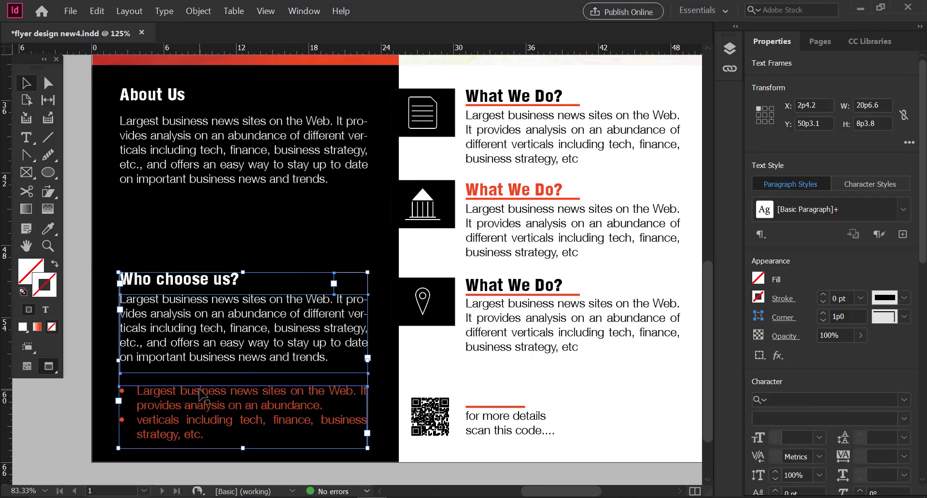
key("Up")
key("Up")
key("Up")
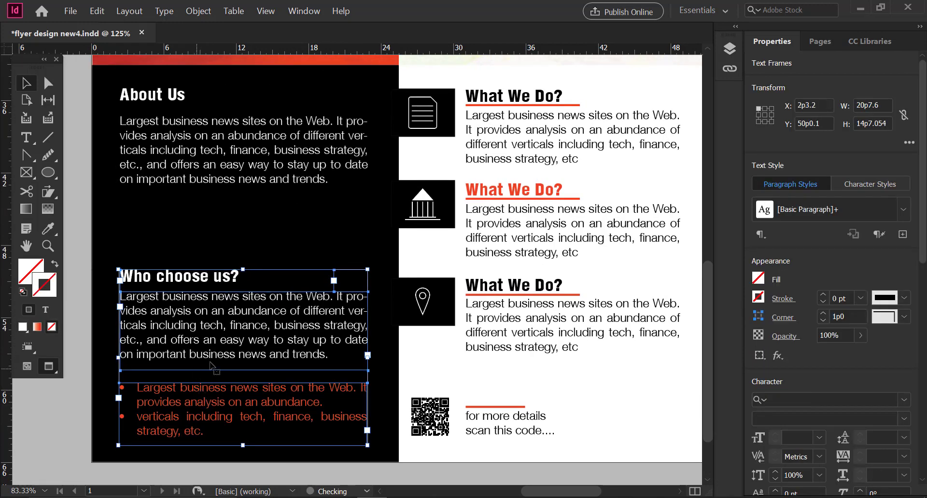
scroll(211, 367, "up", 1)
left_click(94, 208)
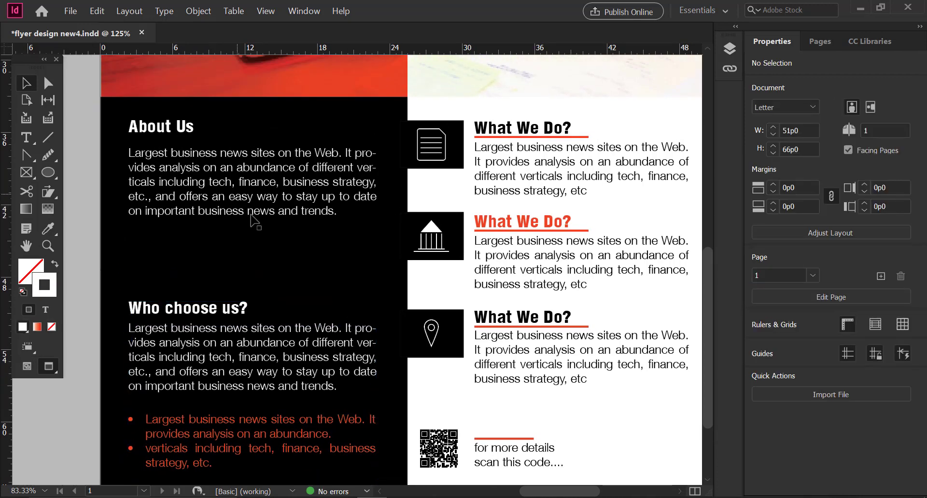
- Duplicate the About Us paragraph's last three lines at its end and lengthen its text frame downward to a height of 10p6
left_click(250, 215)
double_click(284, 185)
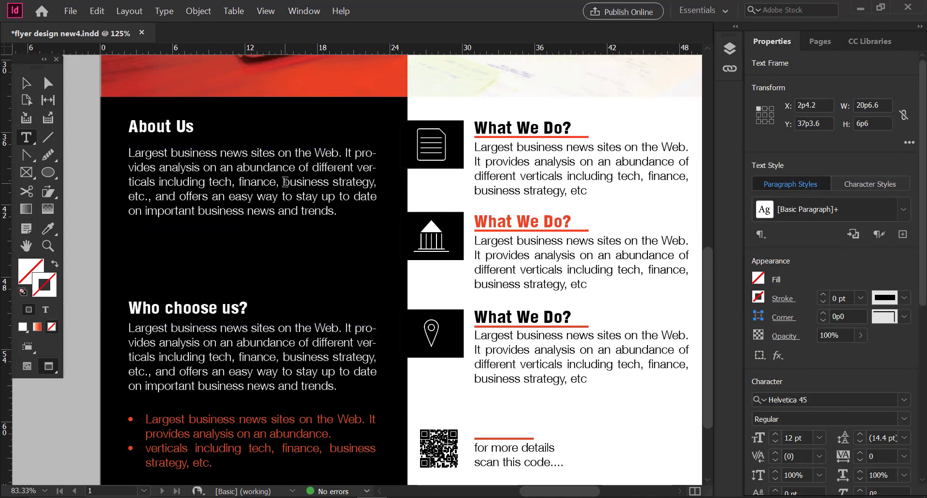
triple_click(284, 185)
left_click(342, 211, "shift")
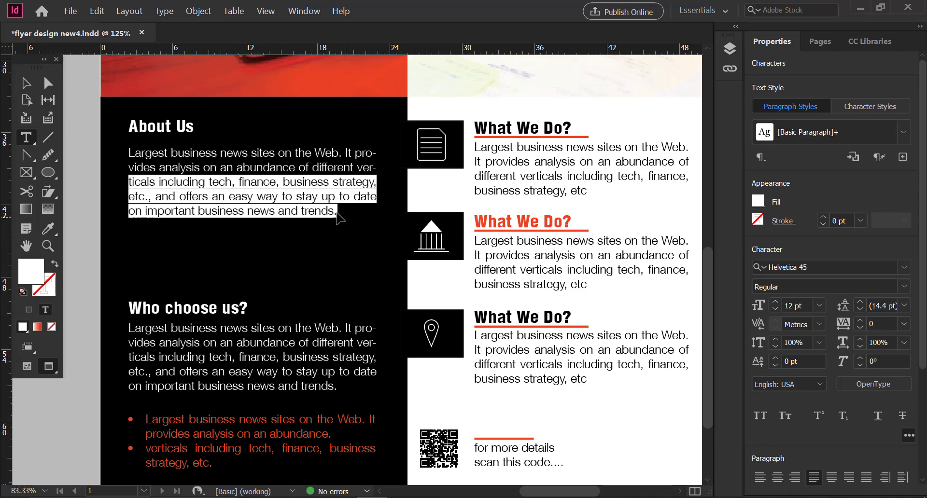
left_click(316, 212)
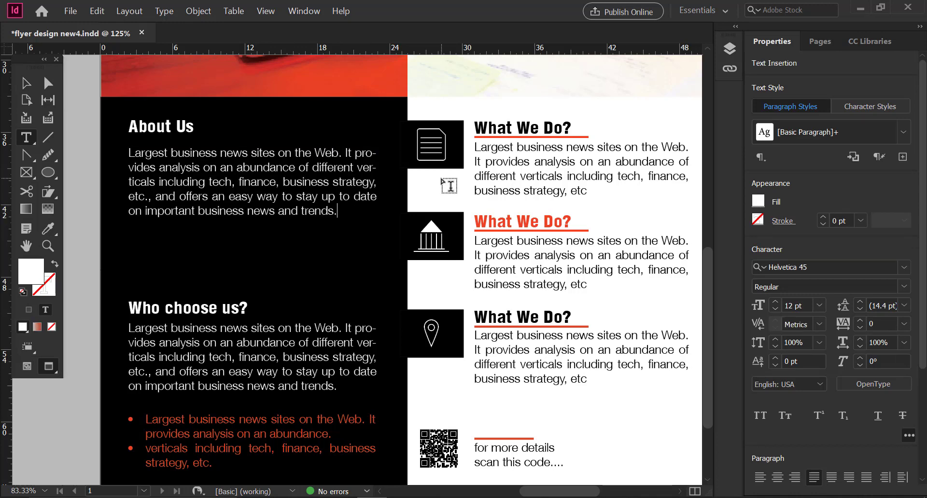
left_click(22, 86)
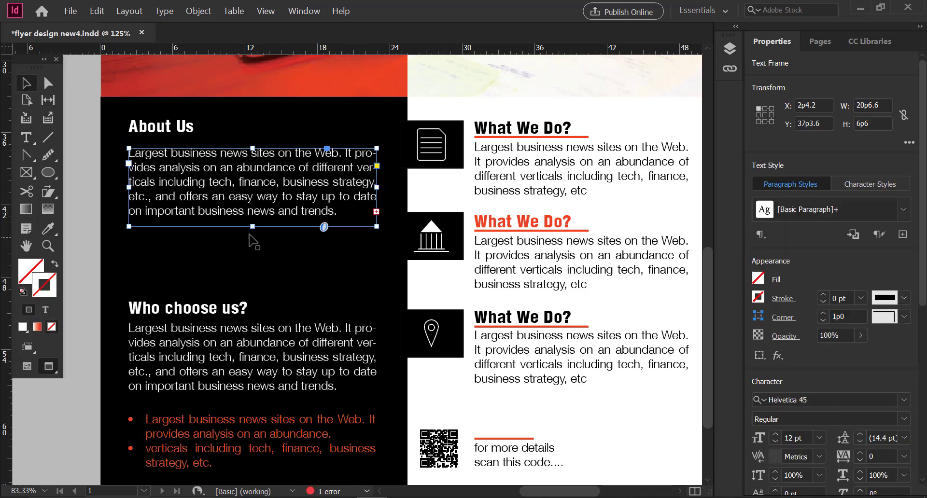
left_click_drag(253, 237, 255, 275)
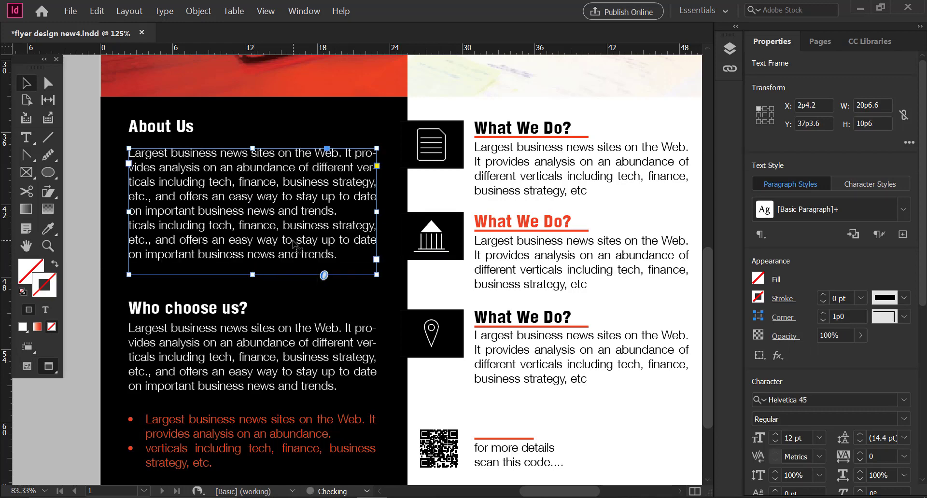
- Replace "ticals including tech," in the added About Us lines with an indent so they start at "finance"
double_click(250, 235)
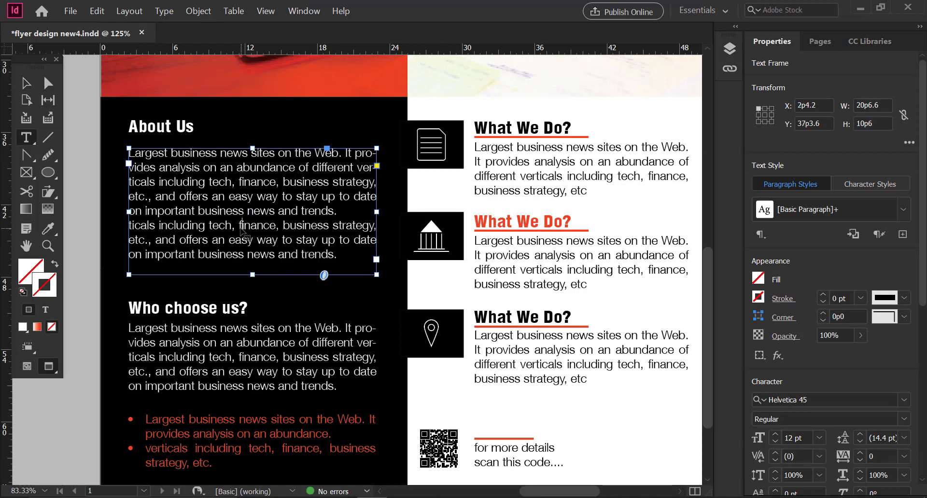
left_click_drag(378, 226, 121, 226)
left_click(228, 239)
left_click_drag(235, 226, 140, 223)
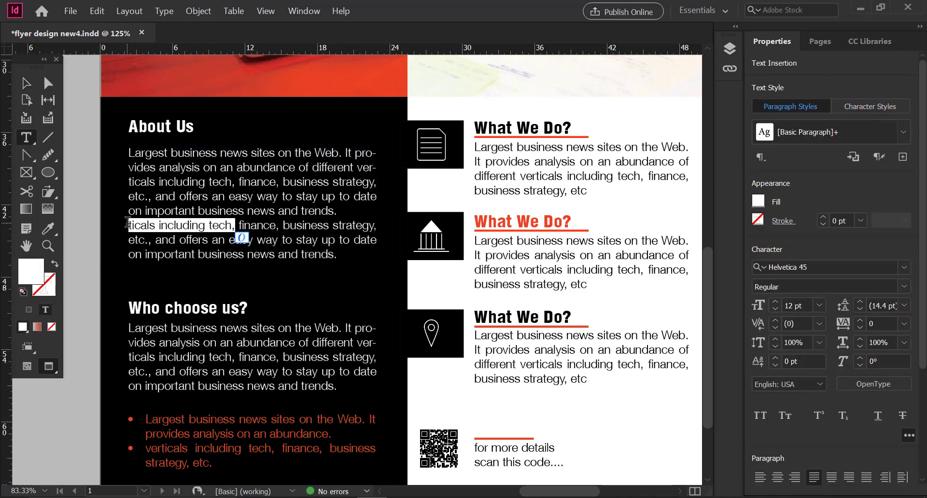
key("BackSpace")
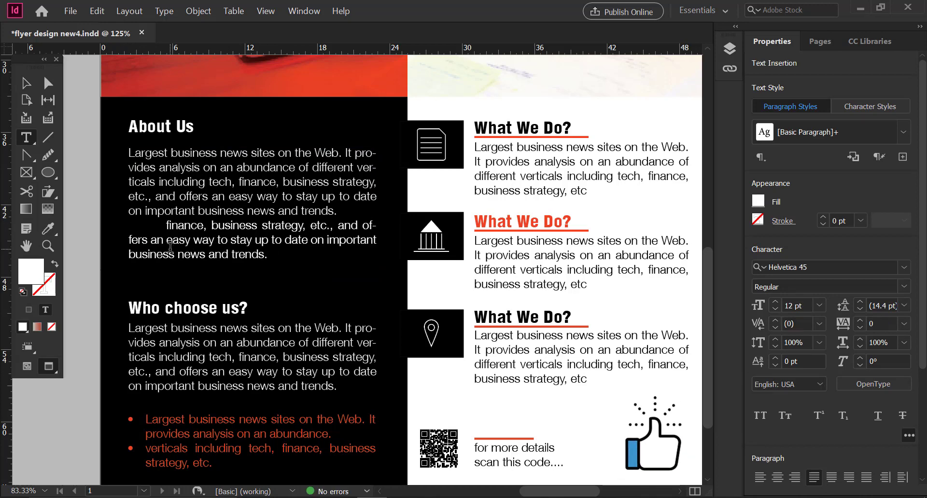
key("Escape")
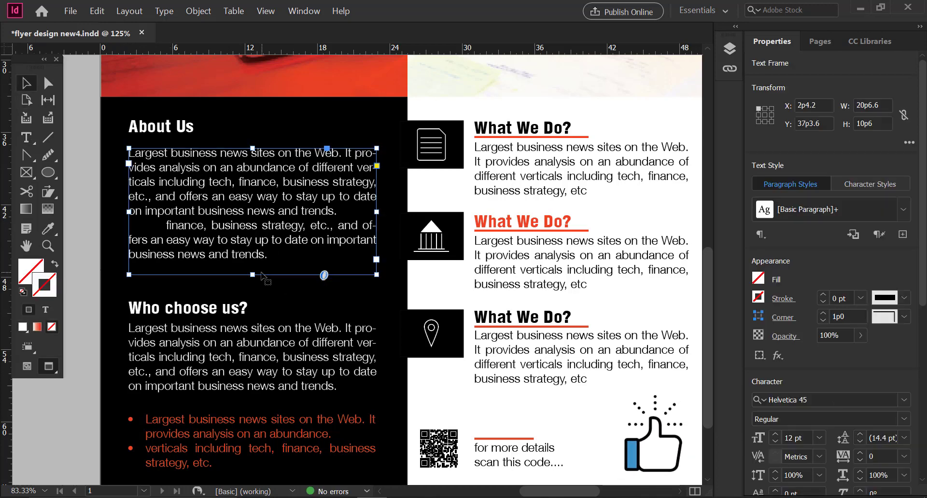
- Add a horizontal guide at Y 35p11.9 by the first What We Do heading and align the About Us heading to it at Y 35p0.8
left_click_drag(166, 124, 165, 127)
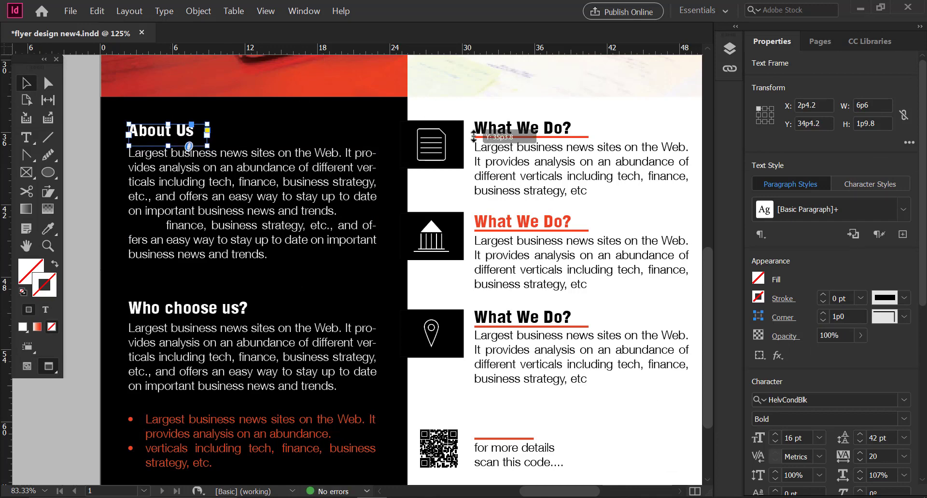
key("w")
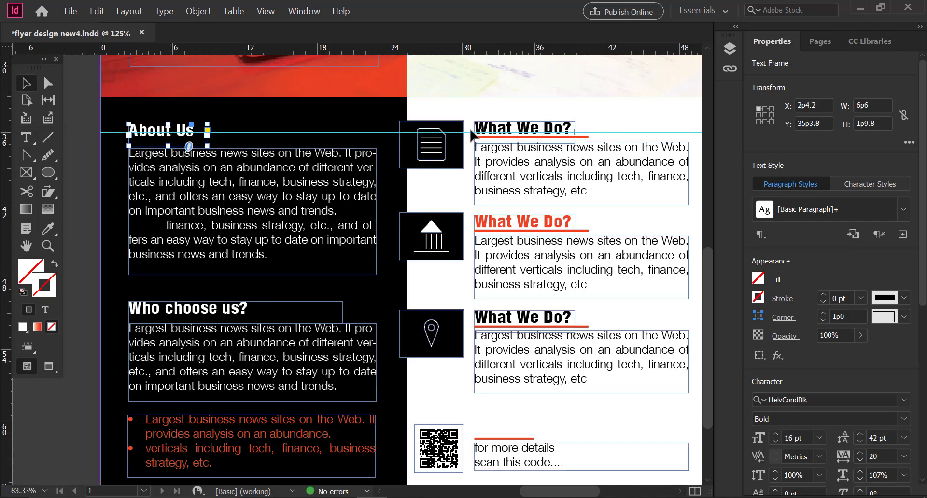
left_click(697, 142)
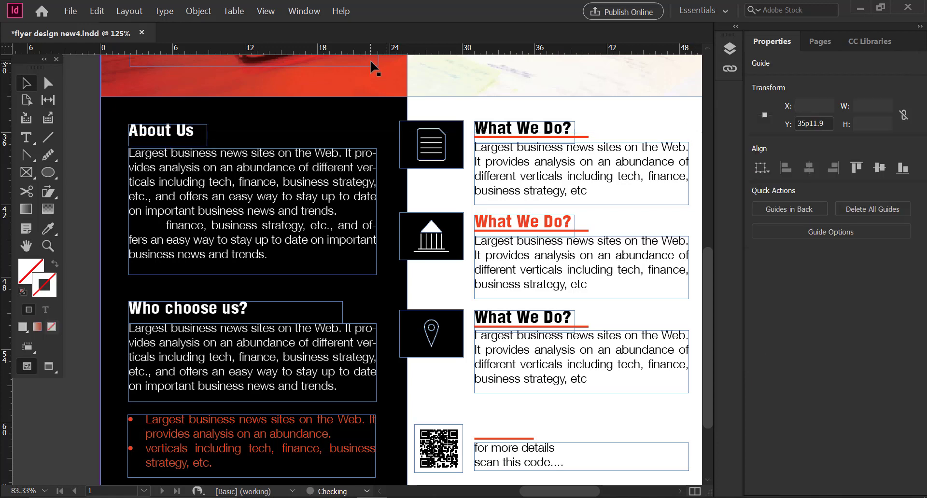
left_click_drag(482, 132, 493, 132)
left_click(191, 137)
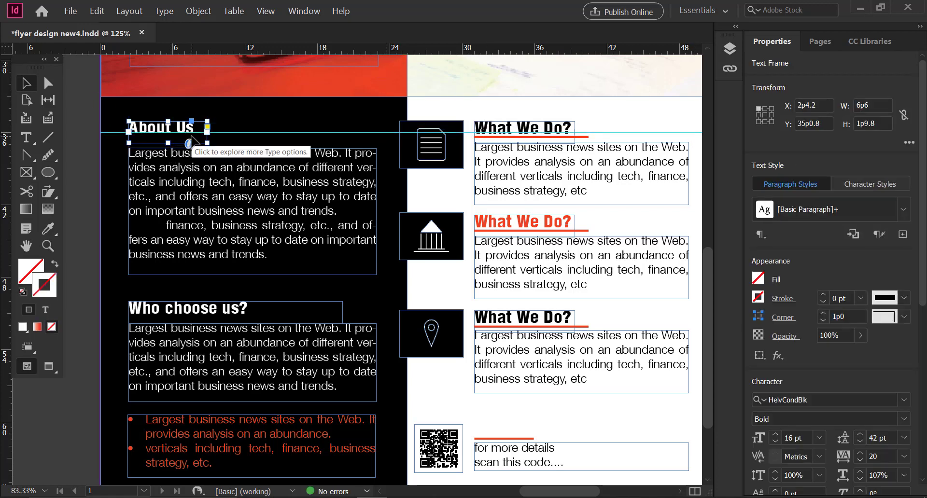
- Nudge the About Us paragraph up closer to its heading, at about Y 37p0, and return to the preview display
left_click(179, 156)
key("Up")
key("Up")
key("Up")
key("Up")
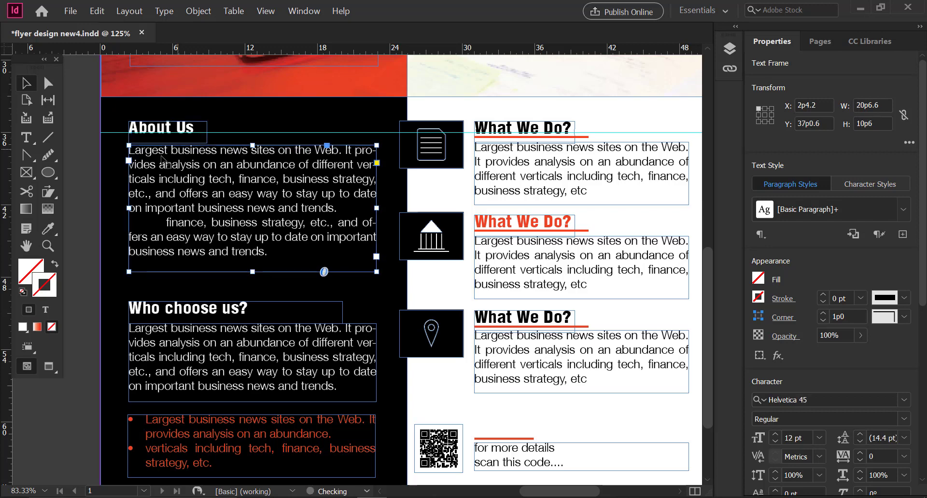
left_click(49, 366)
left_click(98, 295)
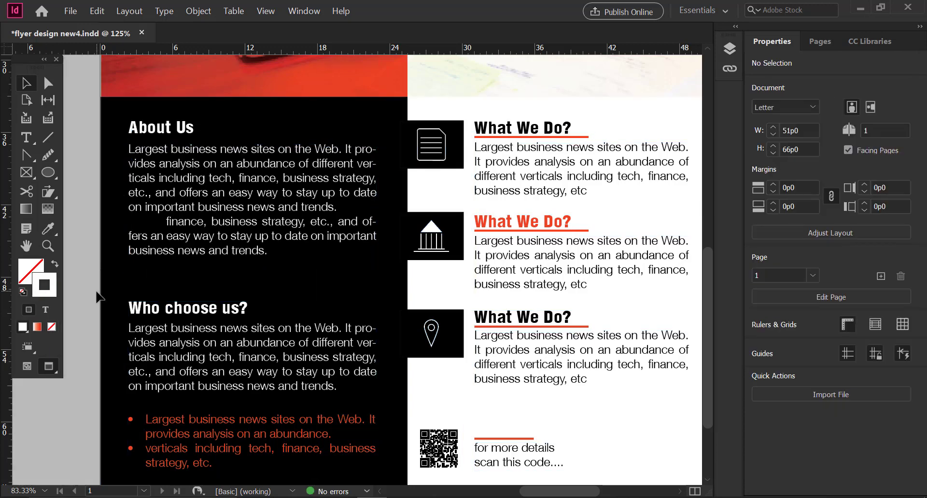
- Nudge the QR code, its red line and its caption up together to Y 60p0.4
key("ctrl+minus")
key("ctrl+minus")
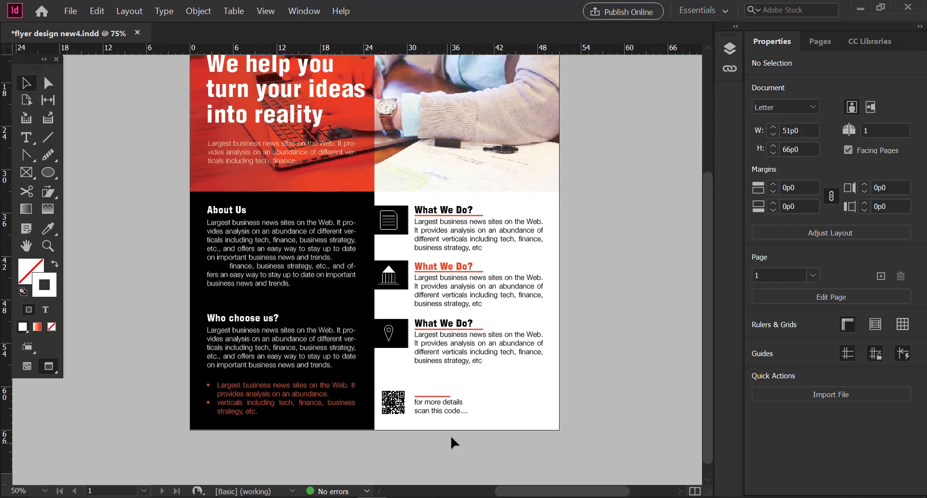
left_click_drag(407, 394, 400, 390)
key("Up")
key("Up")
key("Up")
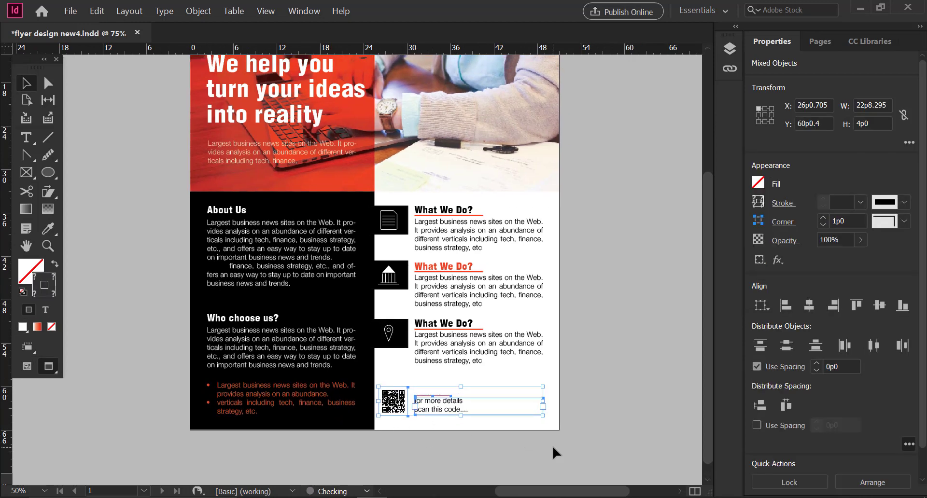
left_click(606, 426)
- Move the "BE CREATIVE AND INNOVATIVE" tagline in the header down to Y 4p2.8
left_click_drag(479, 174, 402, 330)
left_click(442, 140)
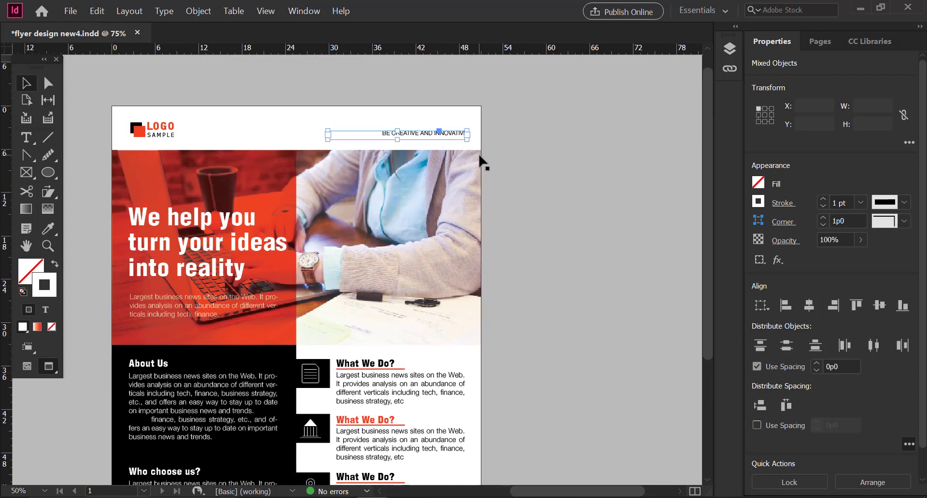
key("Up")
key("Up")
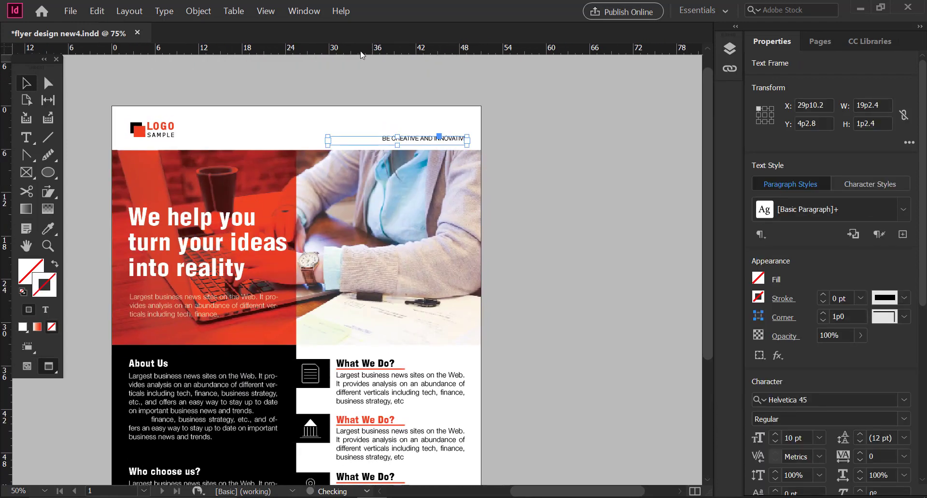
- Nudge the logo squares and LOGO SAMPLE text down together to line up with the guide at the tagline
key("w")
left_click(169, 137)
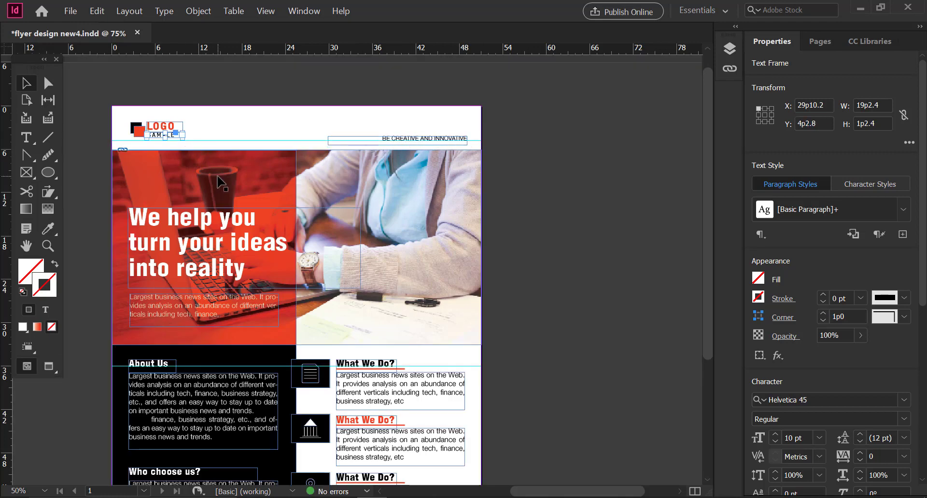
left_click_drag(202, 132, 221, 140)
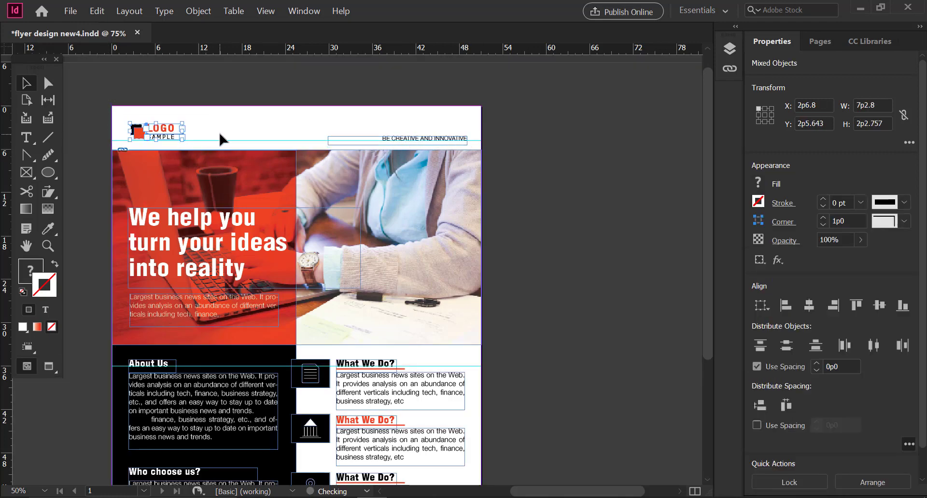
left_click(239, 122)
left_click_drag(96, 118, 204, 134)
key("Down")
left_click(213, 125)
- Ungroup the logo mark into its separate black and red squares
key("ctrl+=")
key("ctrl+=")
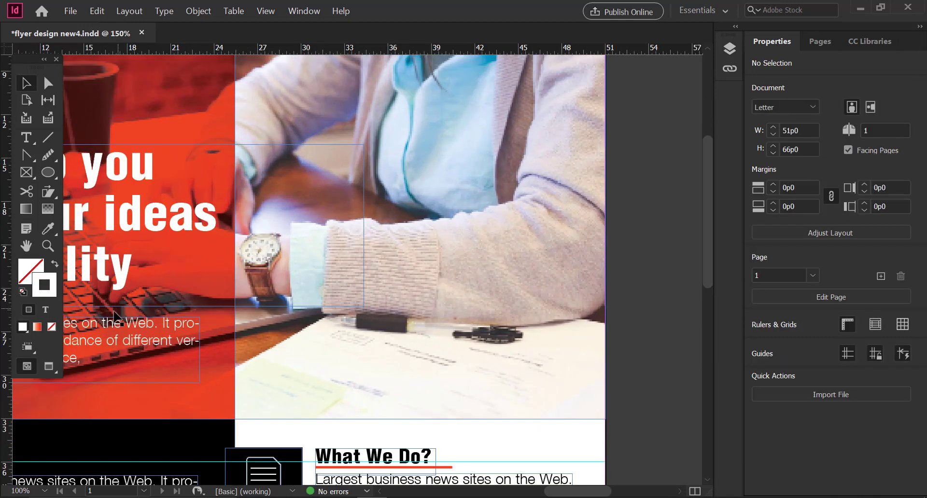
left_click(49, 366)
left_click_drag(161, 175, 307, 294)
left_click_drag(107, 197, 271, 242)
key("ctrl+=")
key("ctrl+=")
key("ctrl+=")
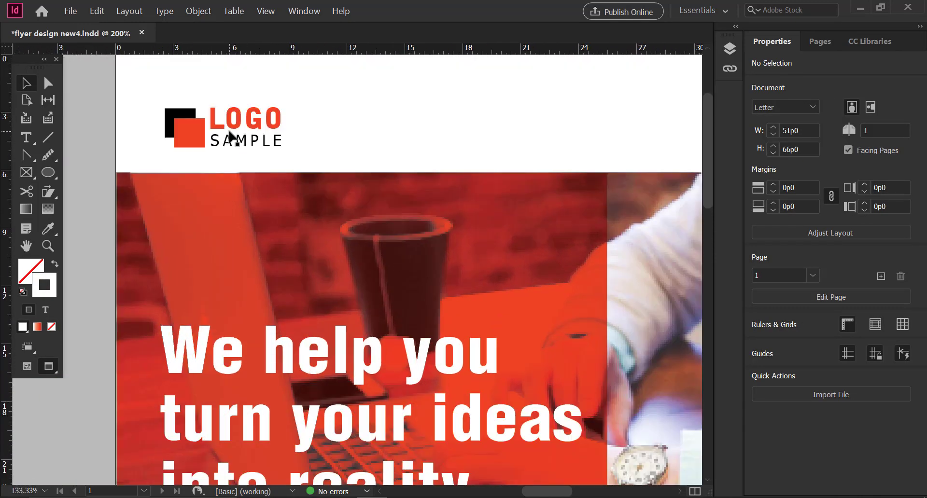
left_click_drag(68, 63, 188, 224)
left_click(239, 220)
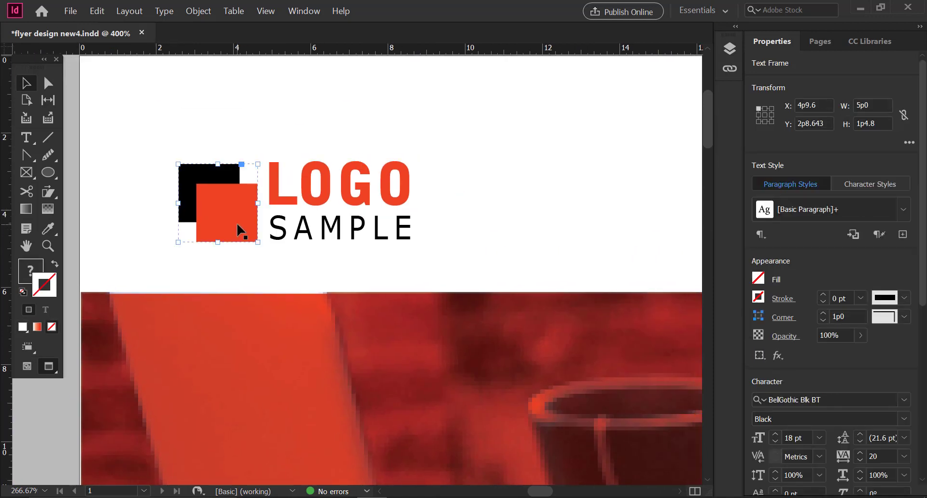
right_click(239, 216)
left_click(268, 349)
left_click(230, 217)
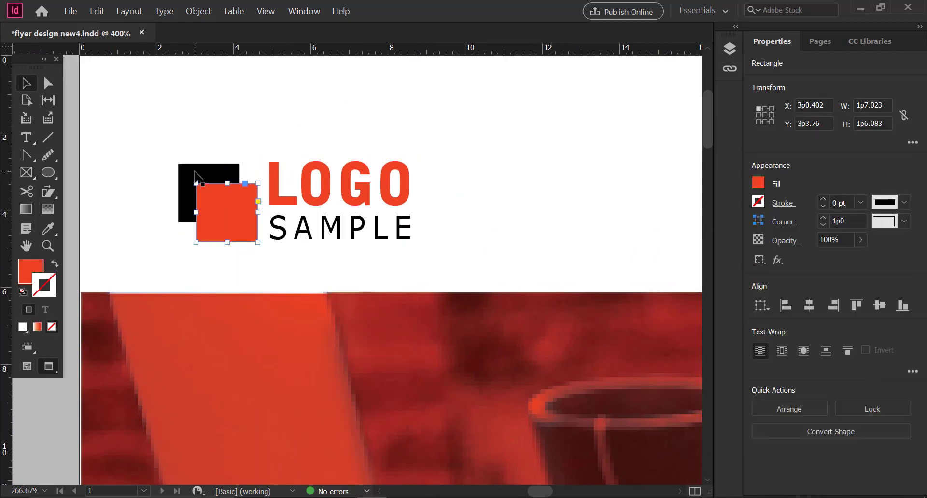
- Copy the logo's black square, shrink it to 0p7.872 by 0p7.483 and center it in front of the red square
left_click_drag(212, 176, 162, 152)
left_click_drag(189, 198, 230, 216)
right_click(144, 155)
mouse_move(225, 263)
left_click(328, 262)
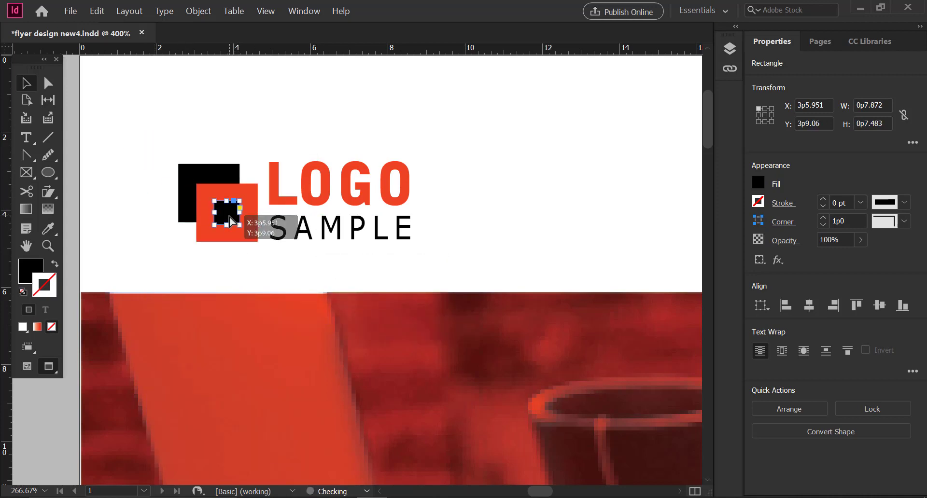
- Group all the logo squares with the LOGO and SAMPLE text
left_click(111, 186)
left_click_drag(126, 135, 514, 262)
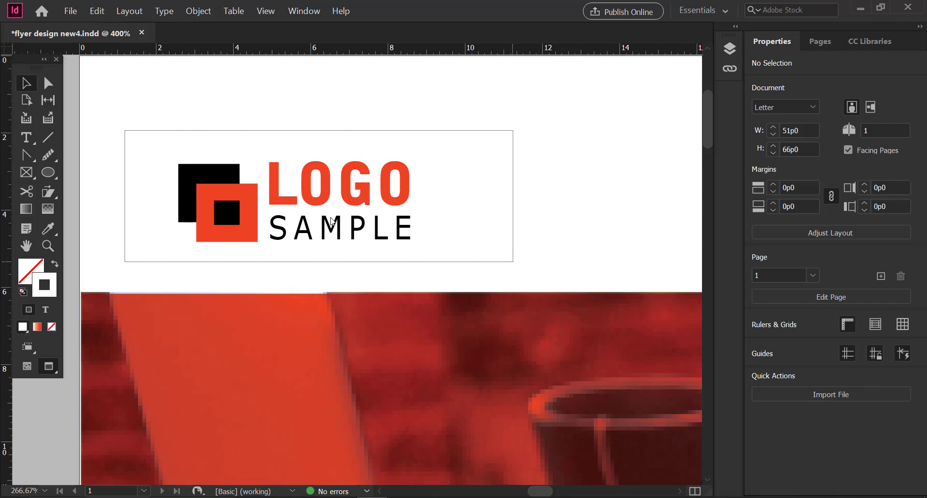
right_click(315, 173)
left_click(370, 320)
left_click(90, 122)
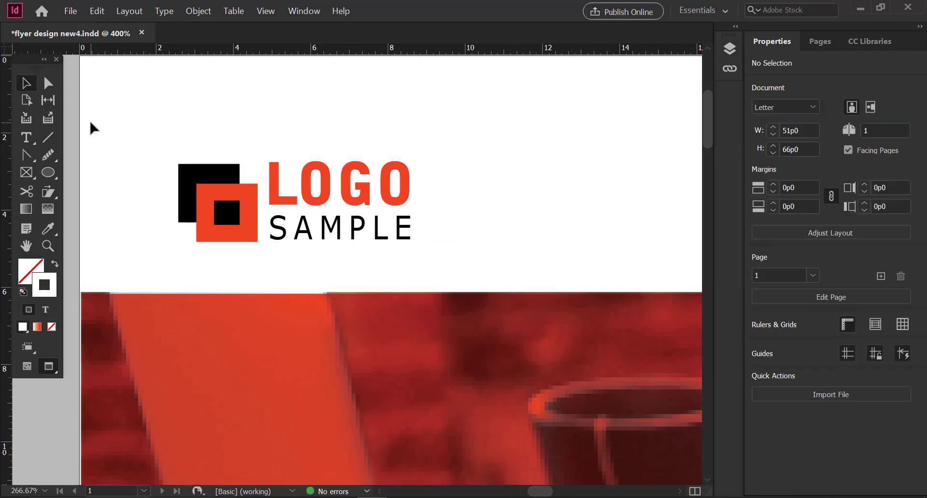
- Review the finished flyer from the header to the QR code and as a whole page
key("ctrl+minus")
key("ctrl+minus")
key("ctrl+minus")
key("ctrl+minus")
left_click_drag(651, 251, 443, 169)
scroll(443, 170, "down", 3)
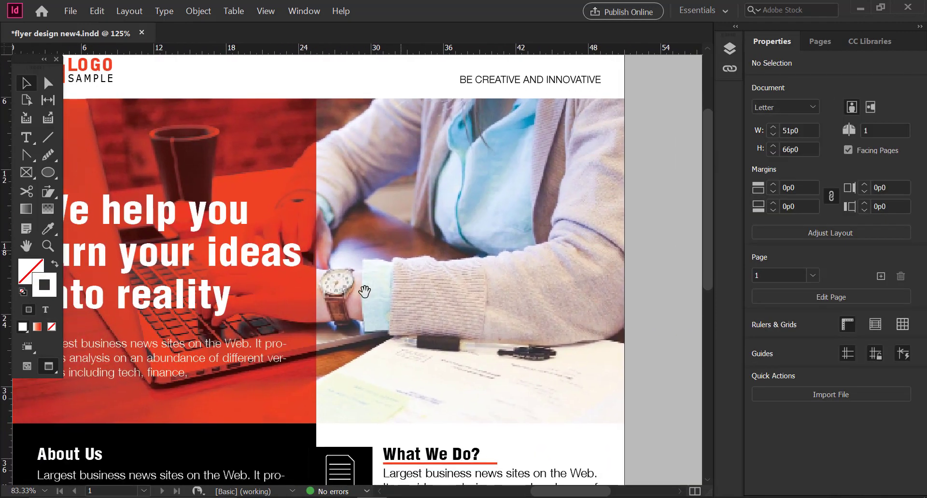
key("ctrl+minus")
key("ctrl+minus")
left_click_drag(471, 395, 465, 234)
left_click_drag(423, 285, 401, 275)
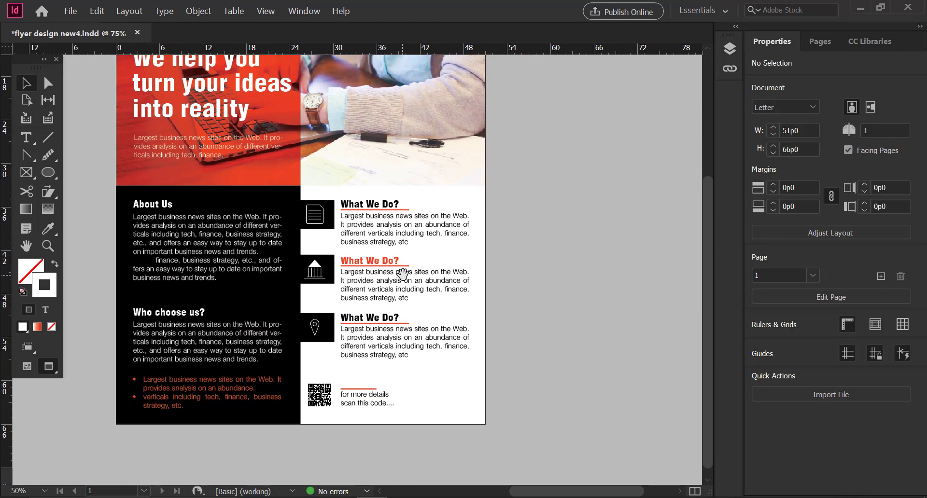
key("ctrl+equal")
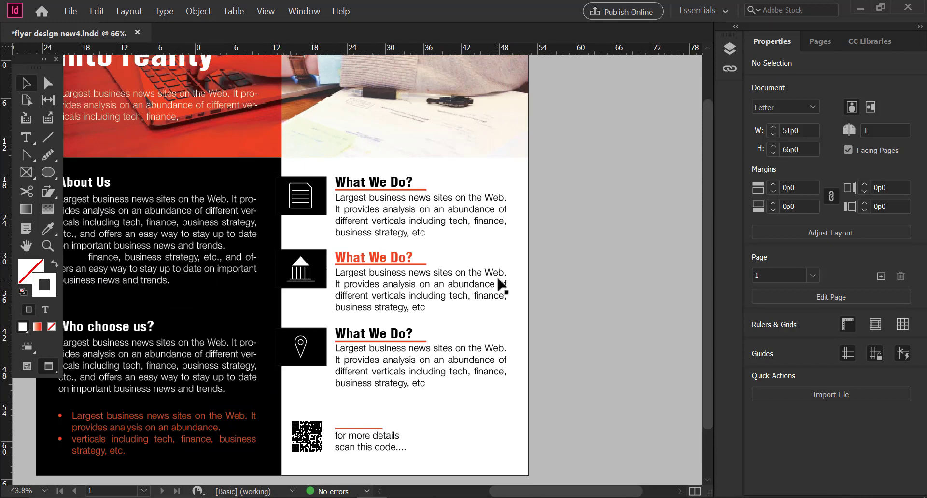
key("ctrl+minus")
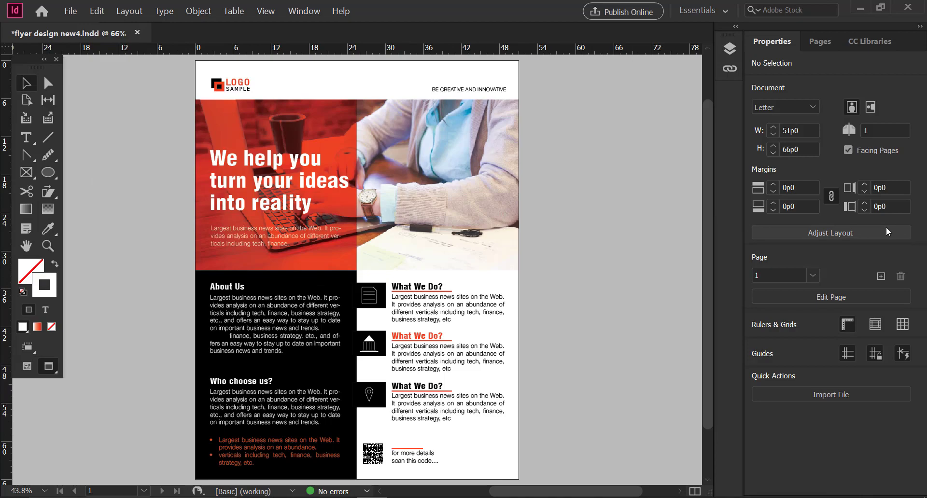